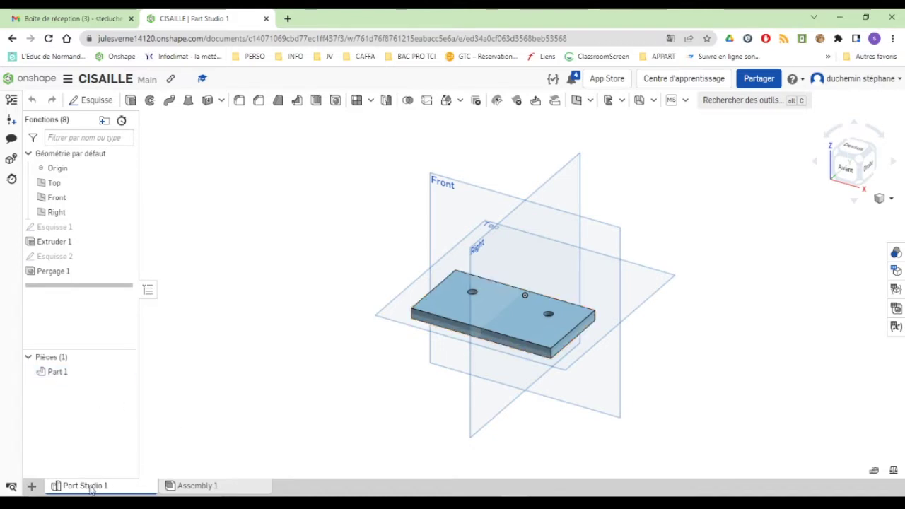
Rename the part Part 1 as "Plaque de base".
right_click(55, 371)
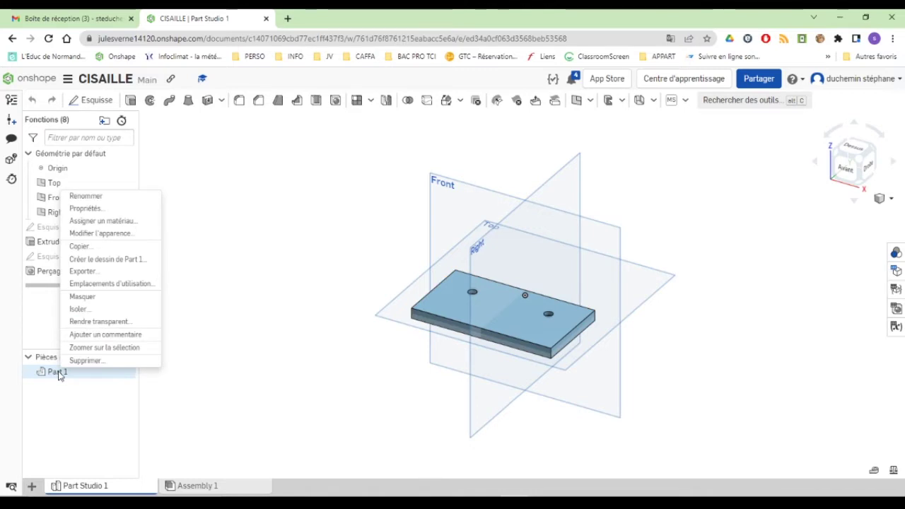
left_click(95, 196)
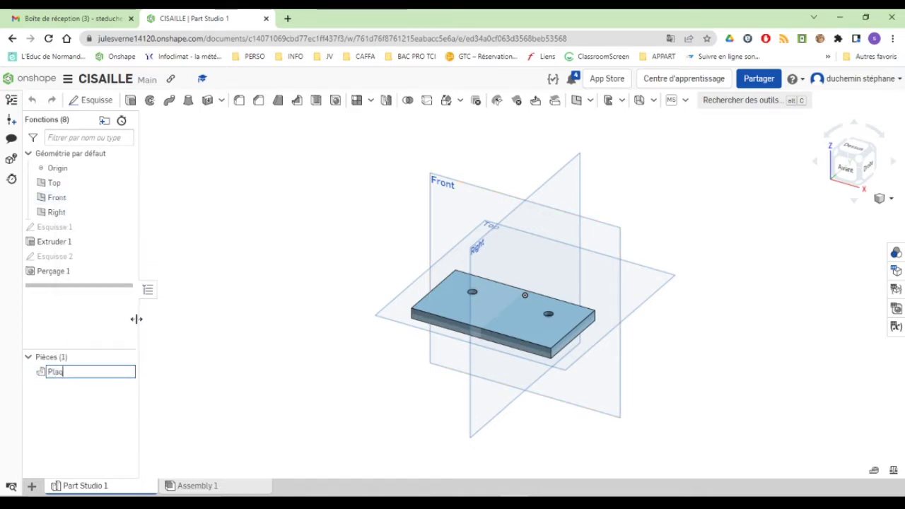
type("Plaque de base")
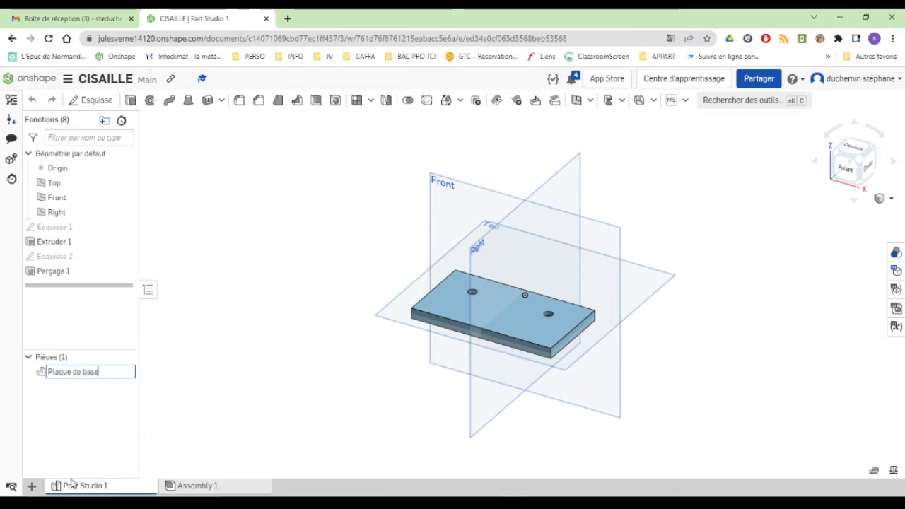
left_click(258, 413)
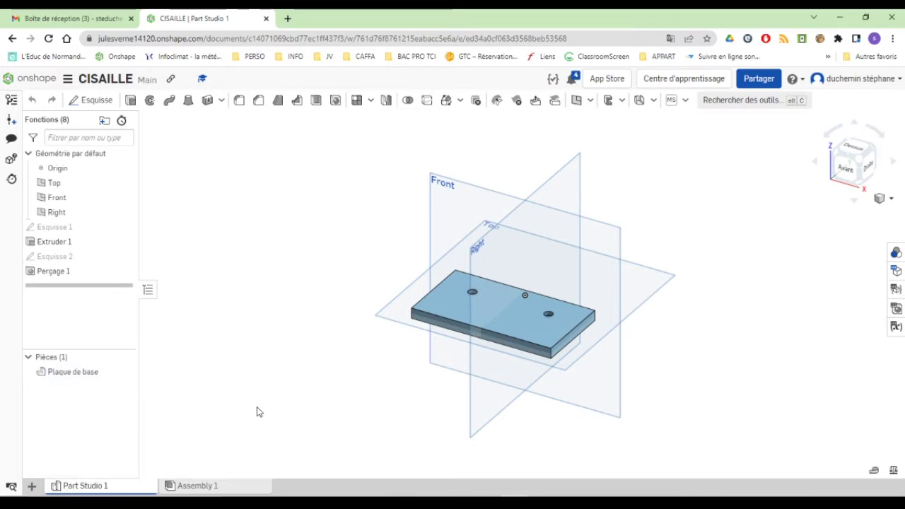
Rename the Part Studio 1 tab as "Plaque de base".
right_click(80, 485)
left_click(77, 372)
type("Pla")
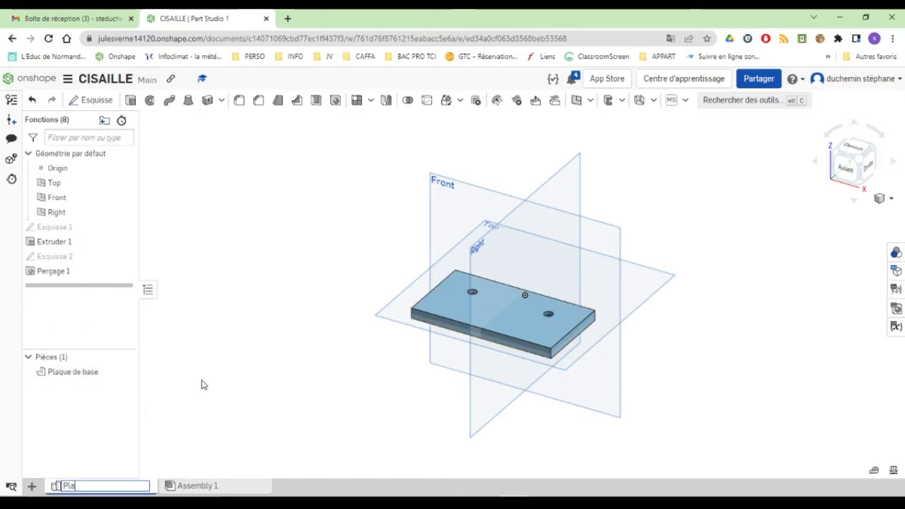
type("que de base")
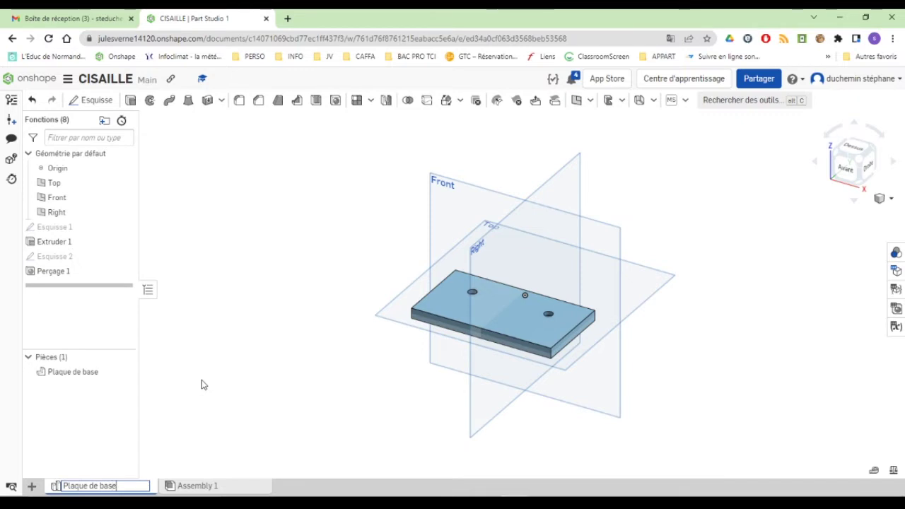
key("Return")
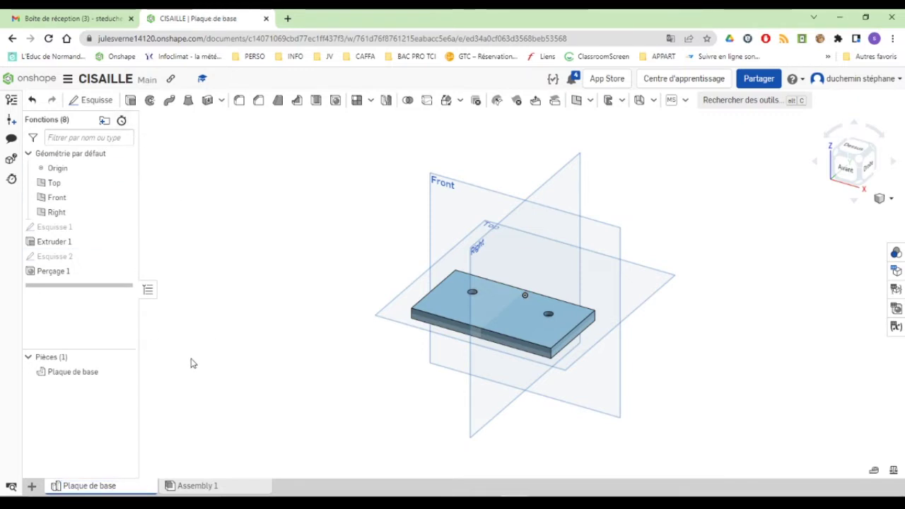
Create a new part studio in the document and name it "Porte lame".
left_click(33, 485)
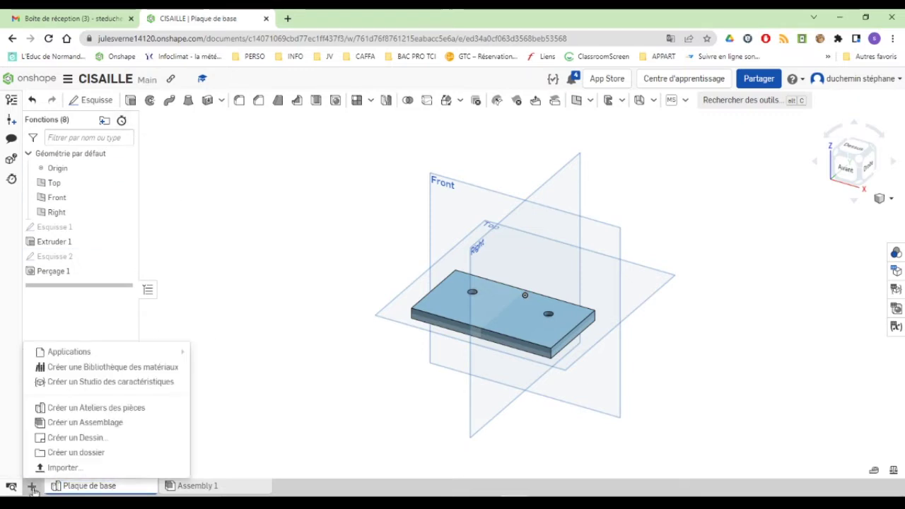
left_click(66, 409)
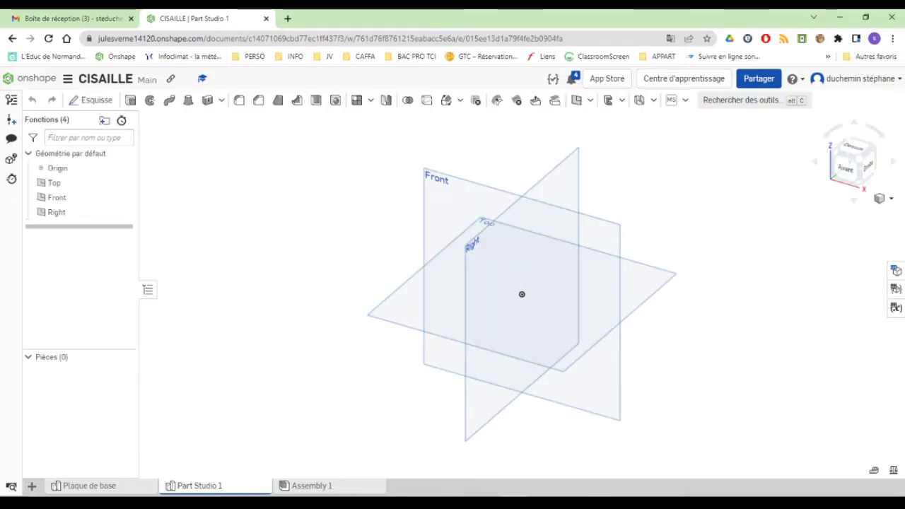
key("alt+Tab")
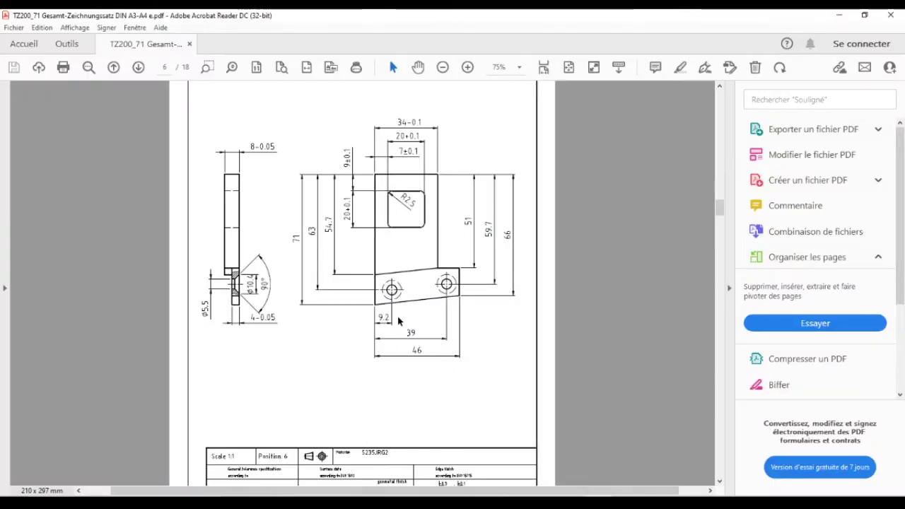
key("alt+Tab")
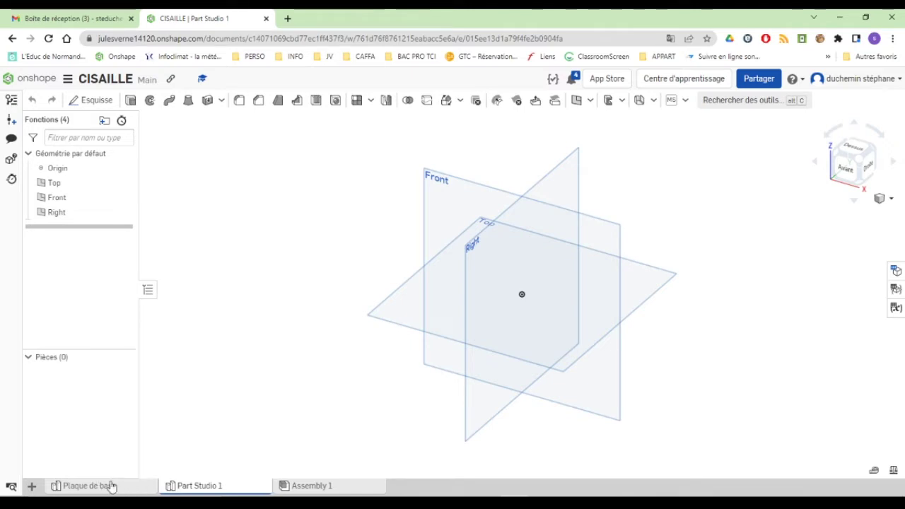
right_click(202, 488)
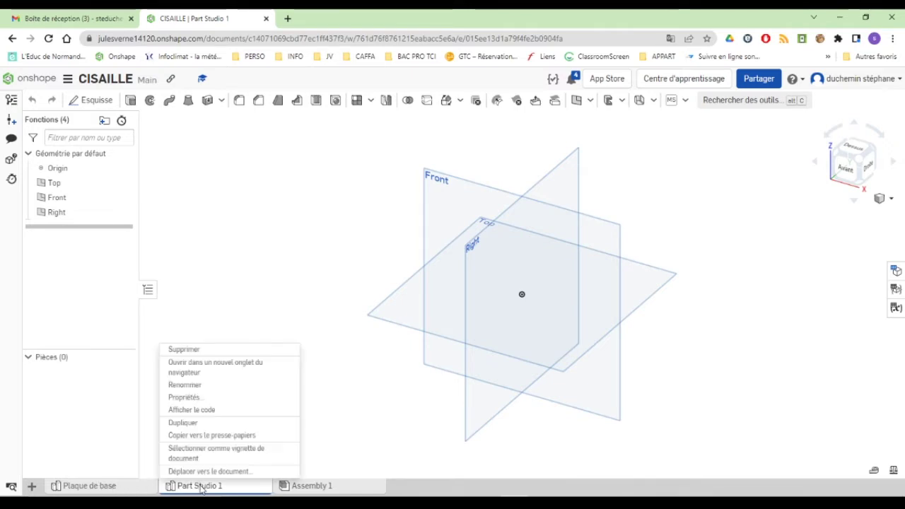
left_click(193, 385)
type("Po")
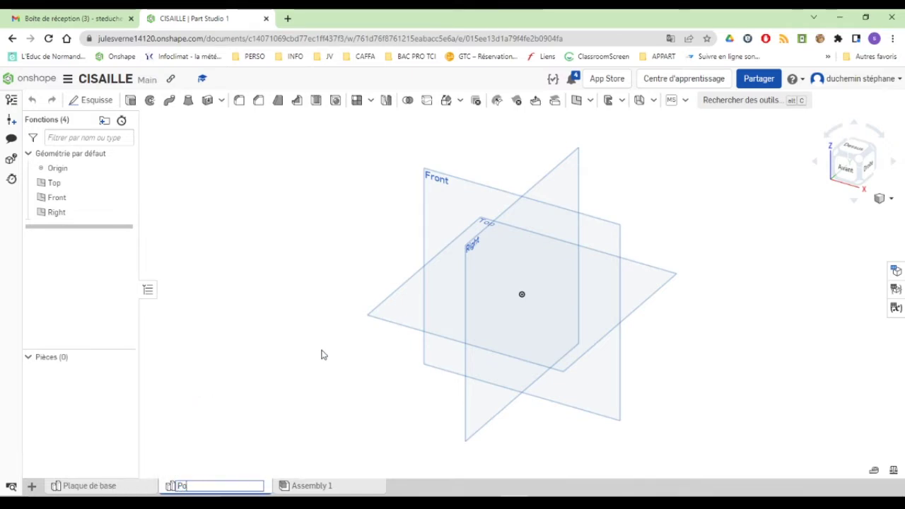
type("rte lam")
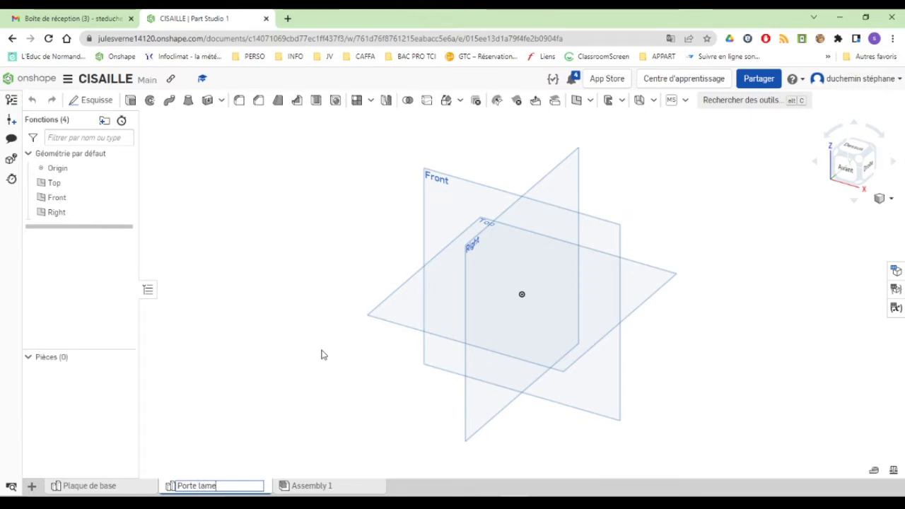
type("e")
key("Return")
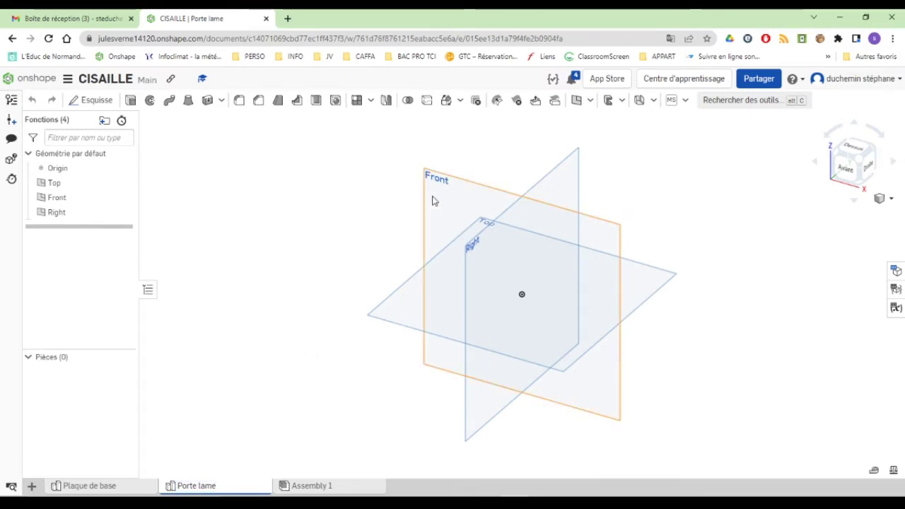
Start a sketch on the Front plane and view it normal to the sketch plane.
left_click(436, 183)
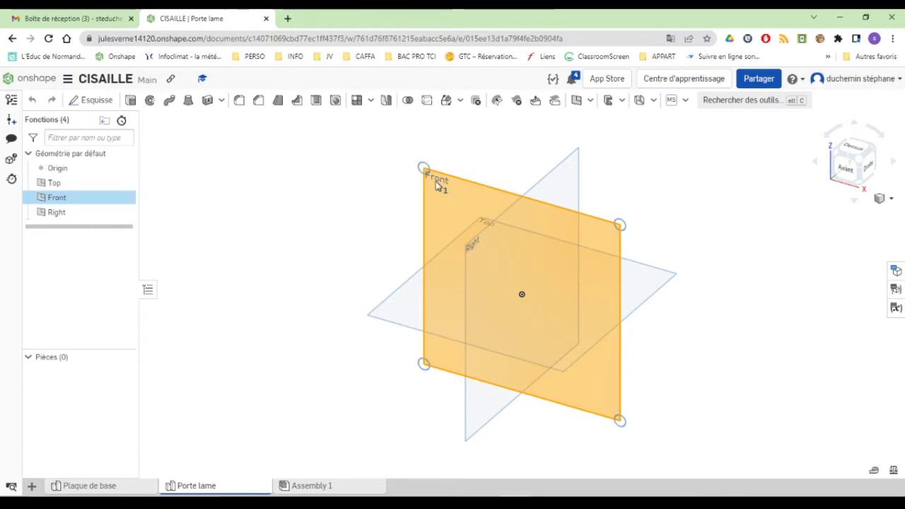
left_click(91, 99)
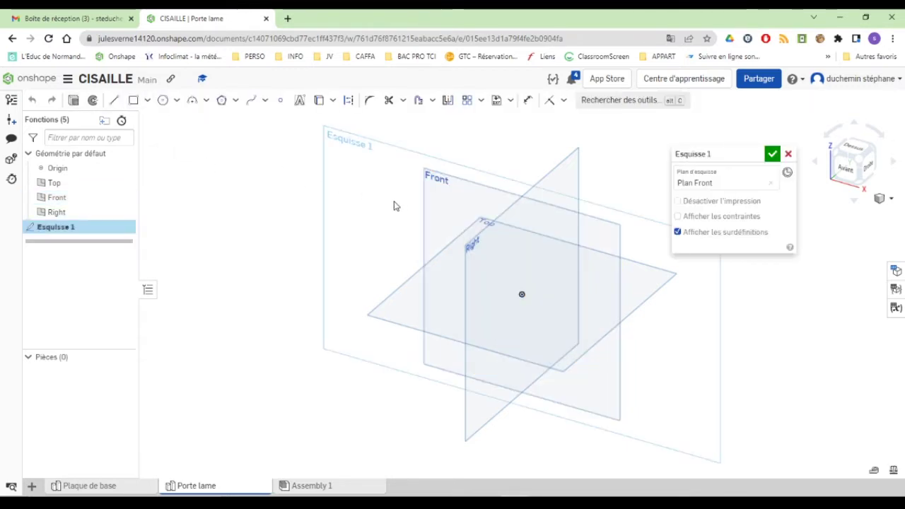
right_click(359, 169)
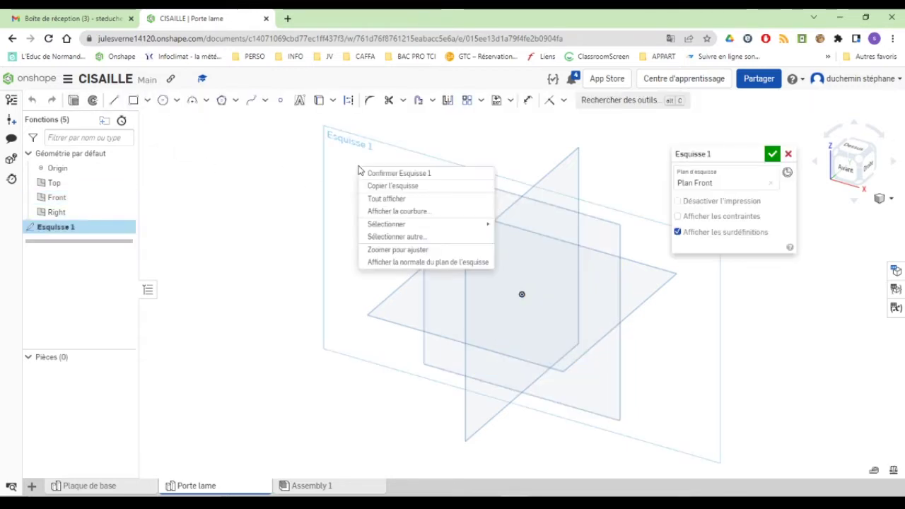
left_click(386, 264)
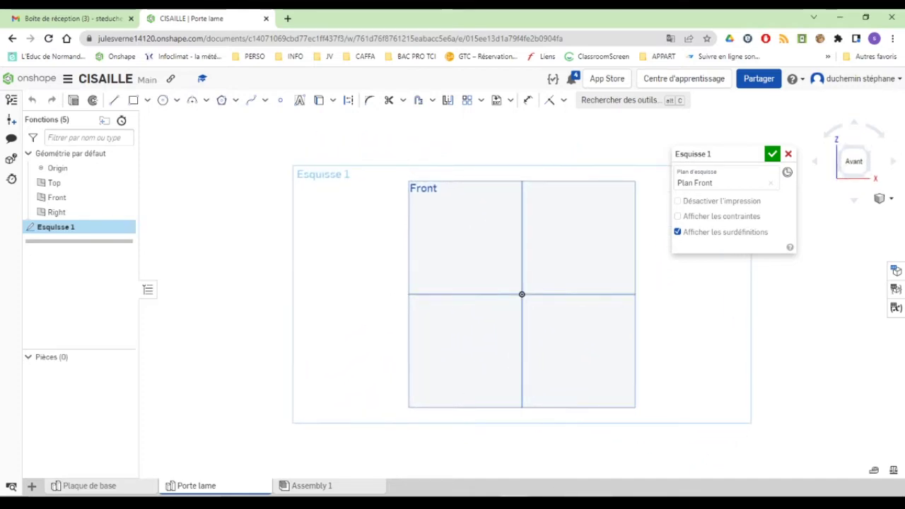
Following the PDF drawing, sketch connected lines from the origin: about 61 mm rightward, 92 mm downward and 34 mm rightward.
key("alt+Tab")
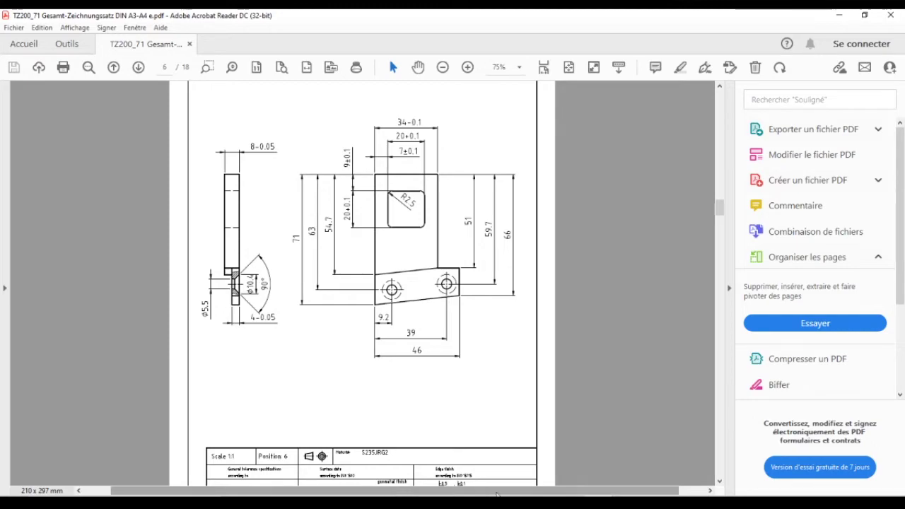
key("alt+Tab")
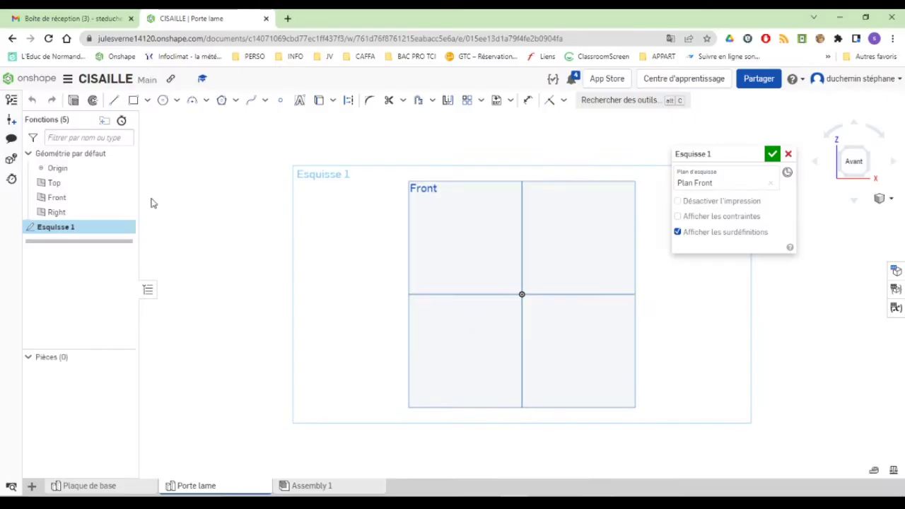
left_click(116, 101)
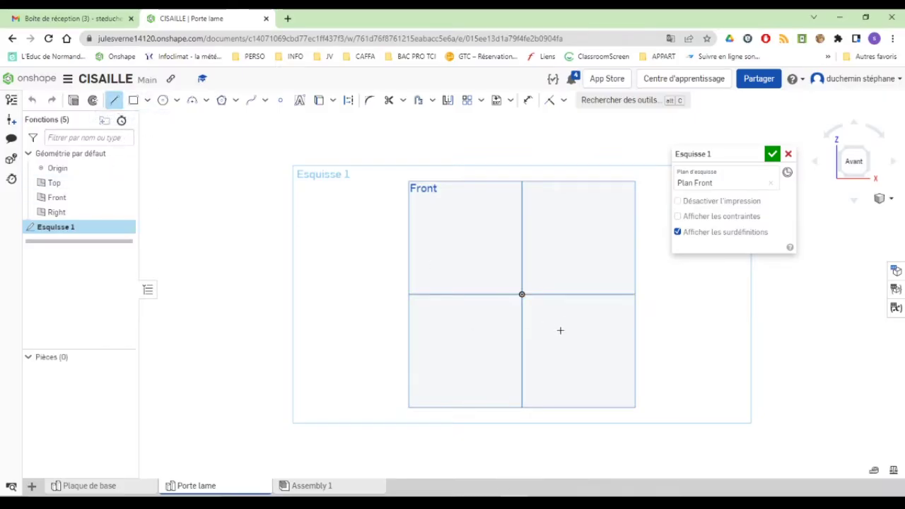
left_click(522, 294)
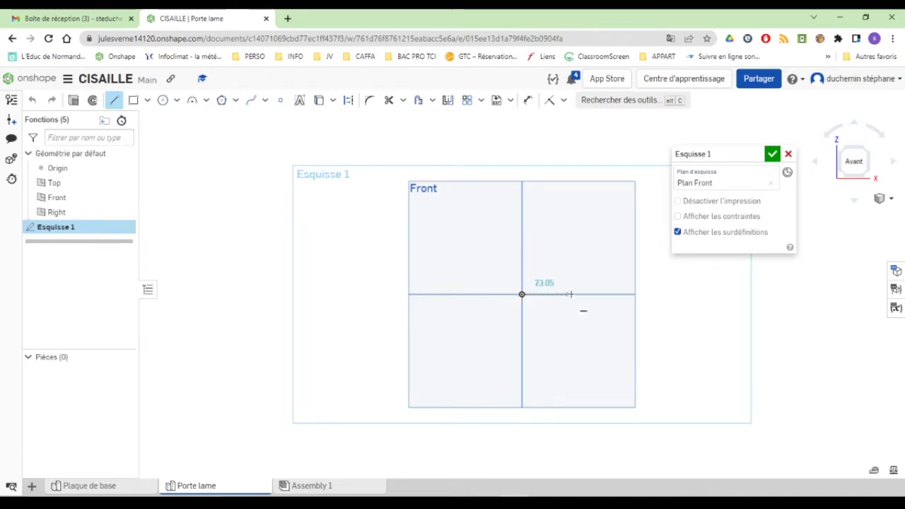
left_click(614, 294)
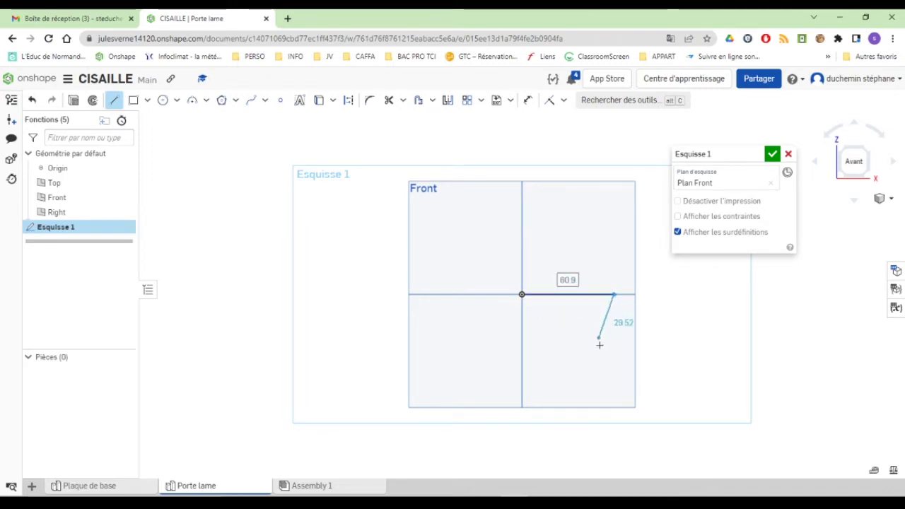
left_click(614, 432)
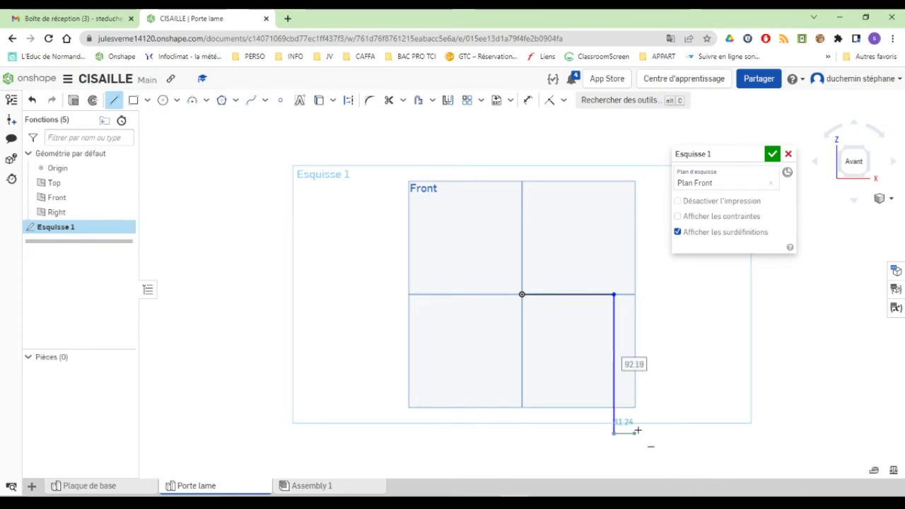
left_click(665, 433)
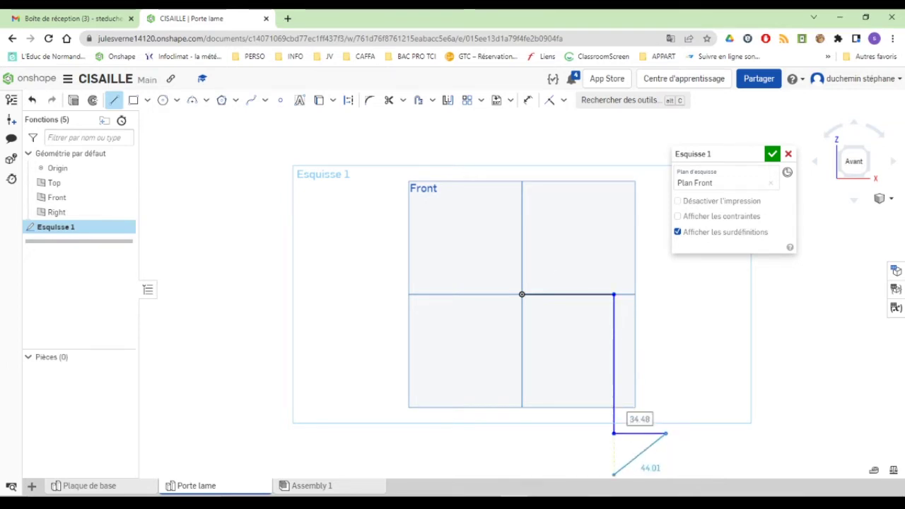
Continue the profile with a vertical line about 18 mm downward and a slanted line about 98 mm long ending directly below the origin.
key("alt+Tab")
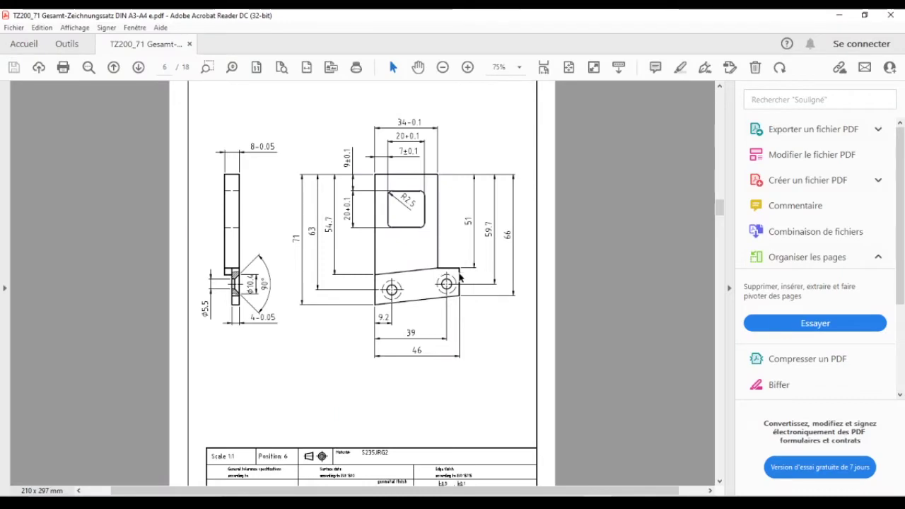
mouse_move(515, 503)
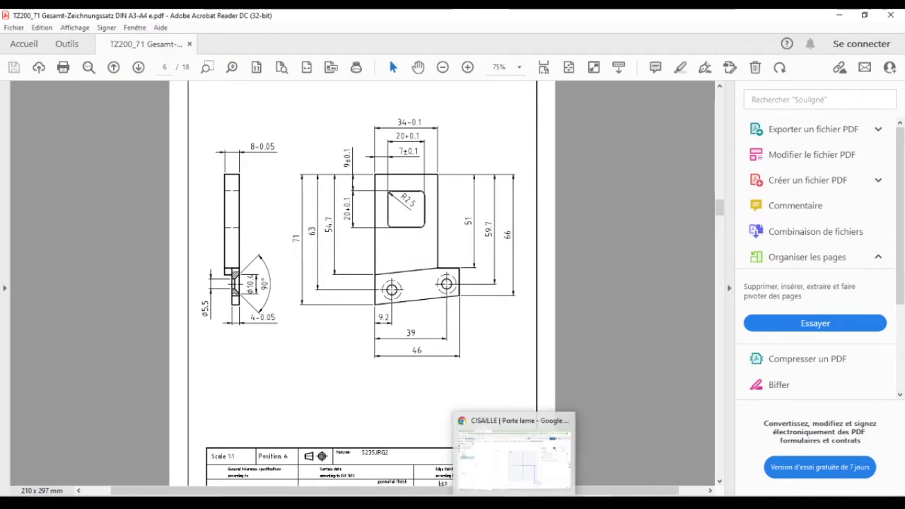
left_click(515, 456)
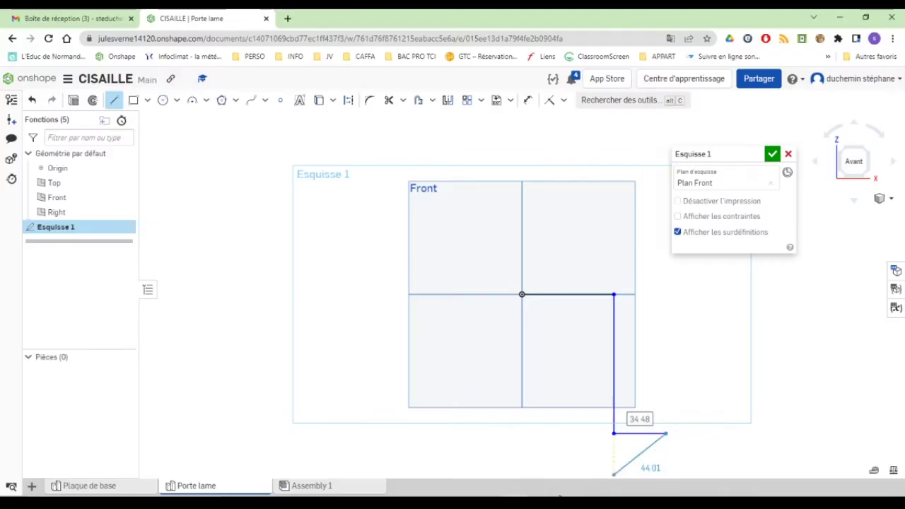
left_click(666, 461)
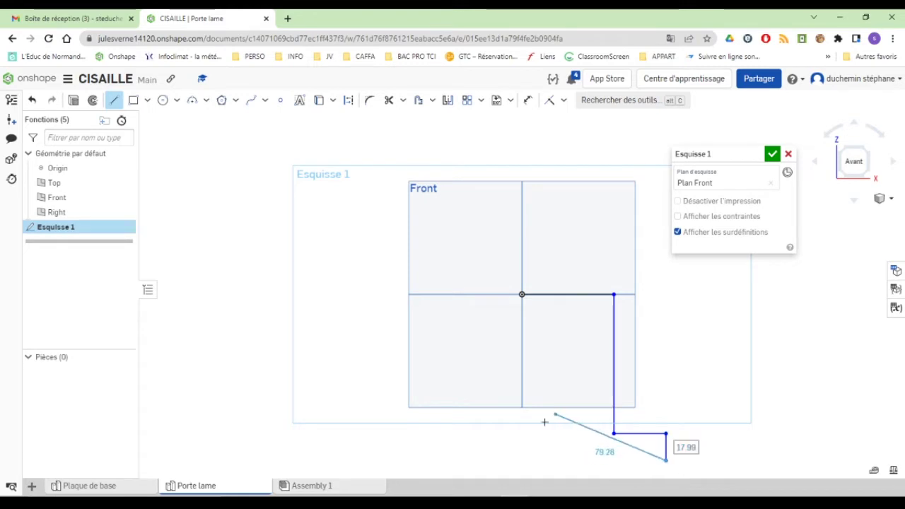
scroll(526, 435, "up", 1)
middle_click_drag(524, 431, 492, 270)
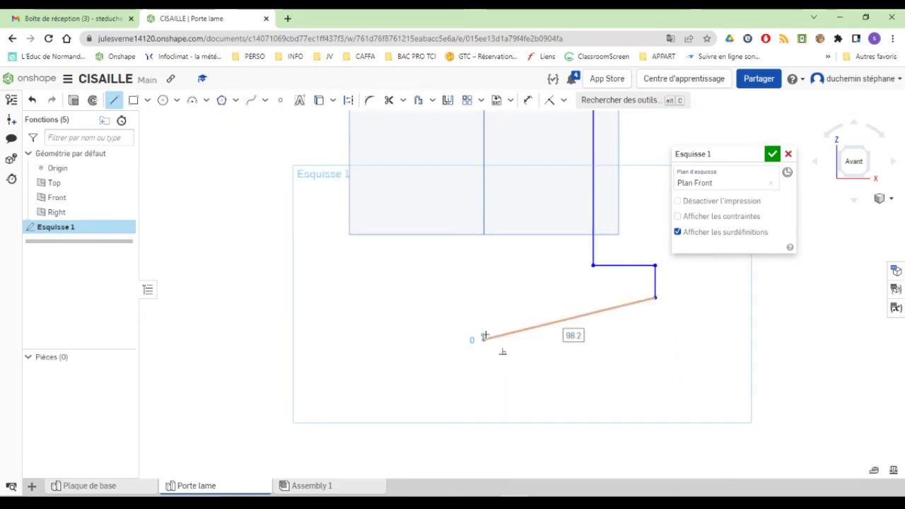
left_click(485, 339)
Close the profile with a vertical line about 134 mm long from the slanted line's end up to the origin.
key("alt+Tab")
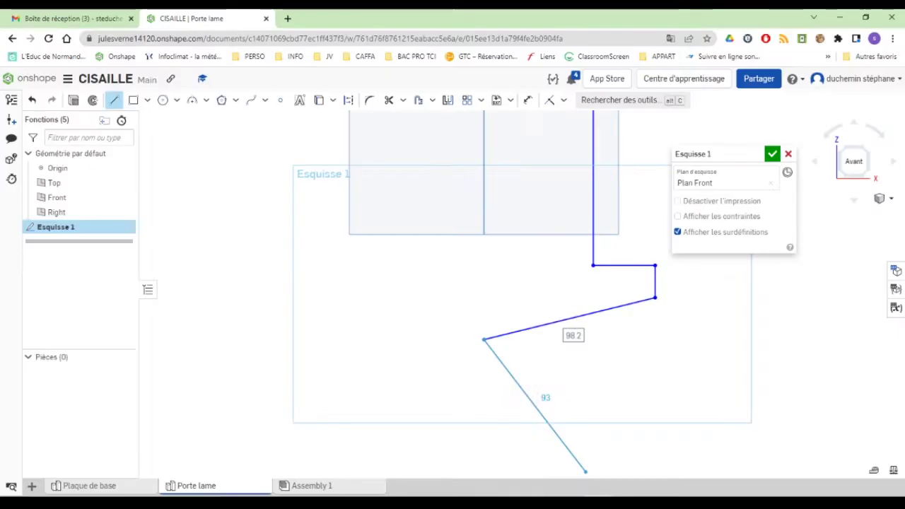
key("alt+Tab")
scroll(499, 186, "up", 5)
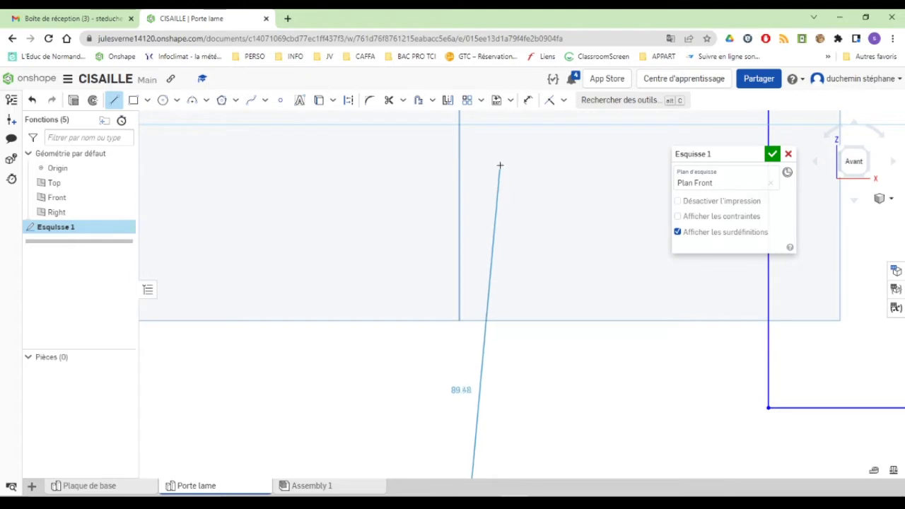
mouse_move(485, 180)
middle_mouse_down()
mouse_move(447, 372)
mouse_move(453, 457)
middle_mouse_up()
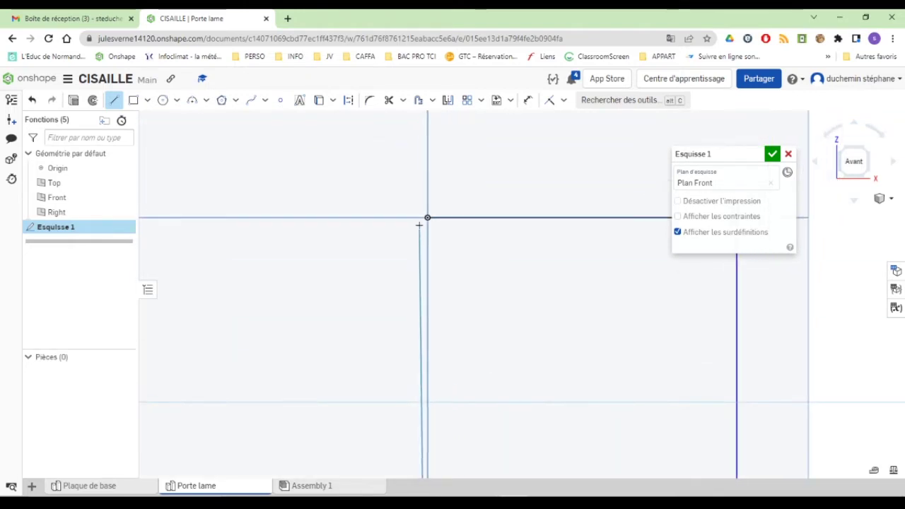
scroll(411, 271, "down", 9)
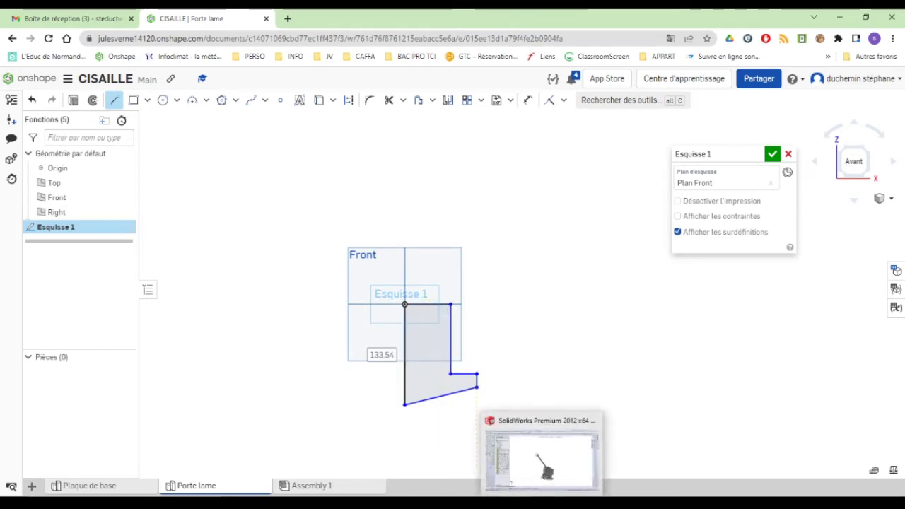
Check the PDF drawing and dimension the profile's top edge to 34 mm.
left_click(566, 504)
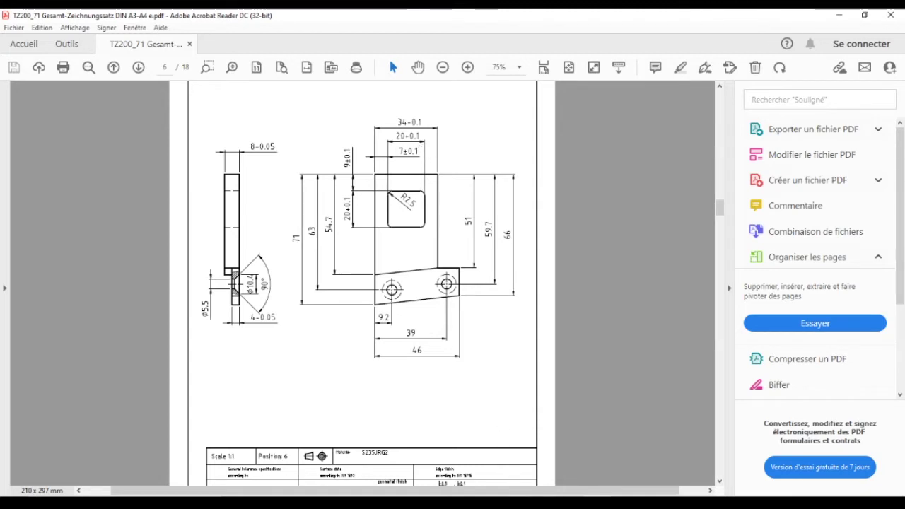
key("alt+Tab")
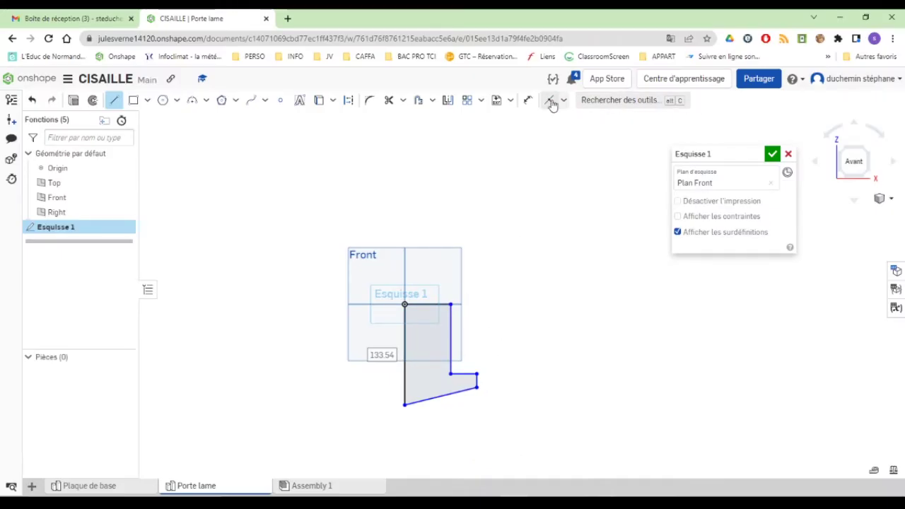
left_click(528, 101)
left_click(440, 304)
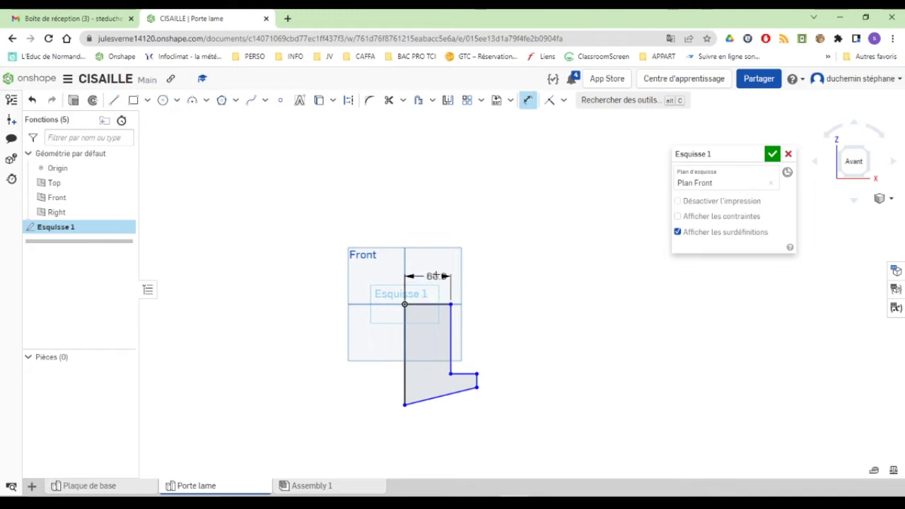
left_click(438, 274)
type("34")
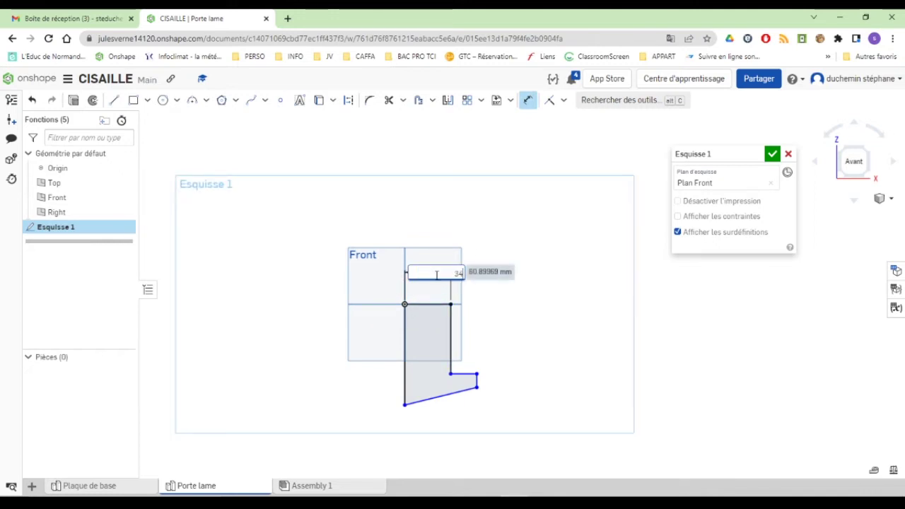
key("Return")
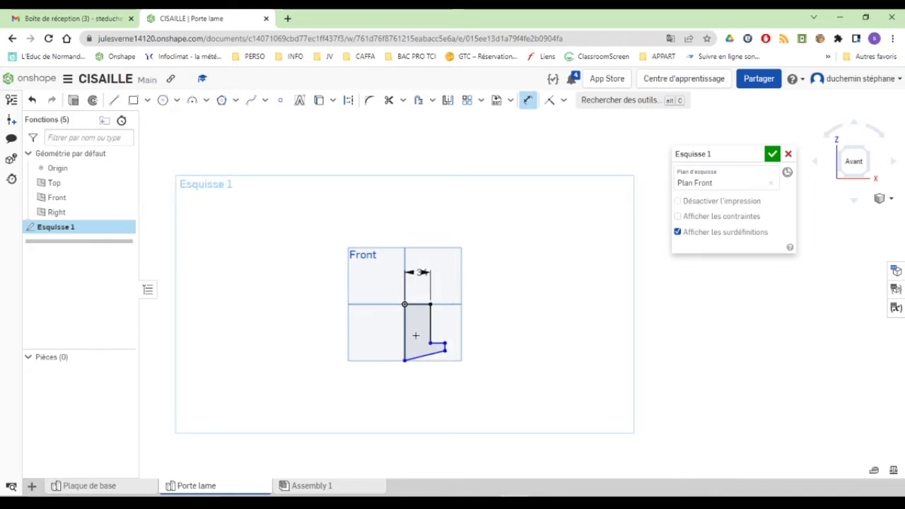
left_click(405, 329)
scroll(428, 340, "up", 6)
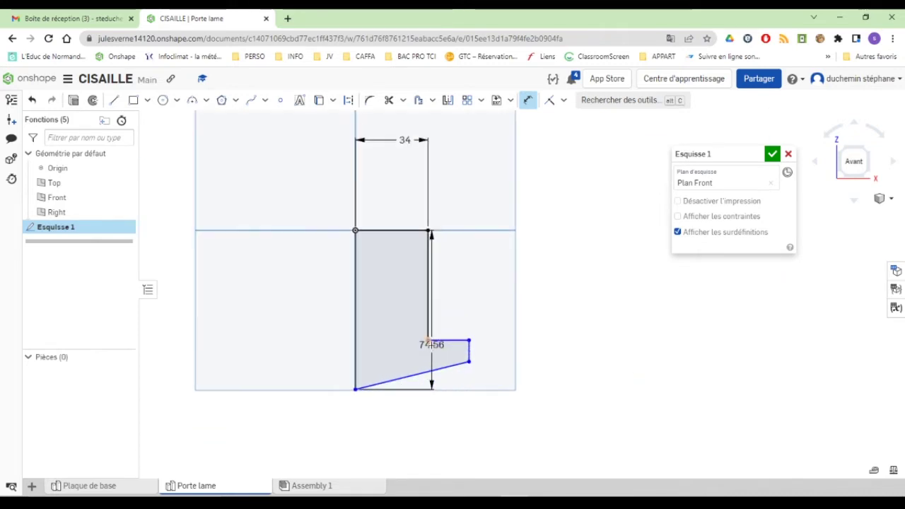
left_click(493, 348)
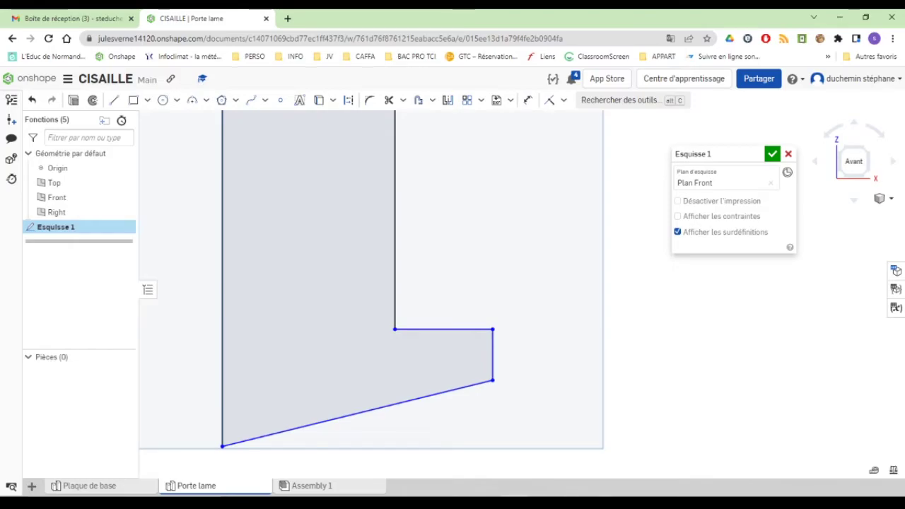
Following the PDF drawing, set the overall width between the long left edge and the short outer right edge to 46 mm.
left_click(580, 502)
scroll(482, 312, "down", 2)
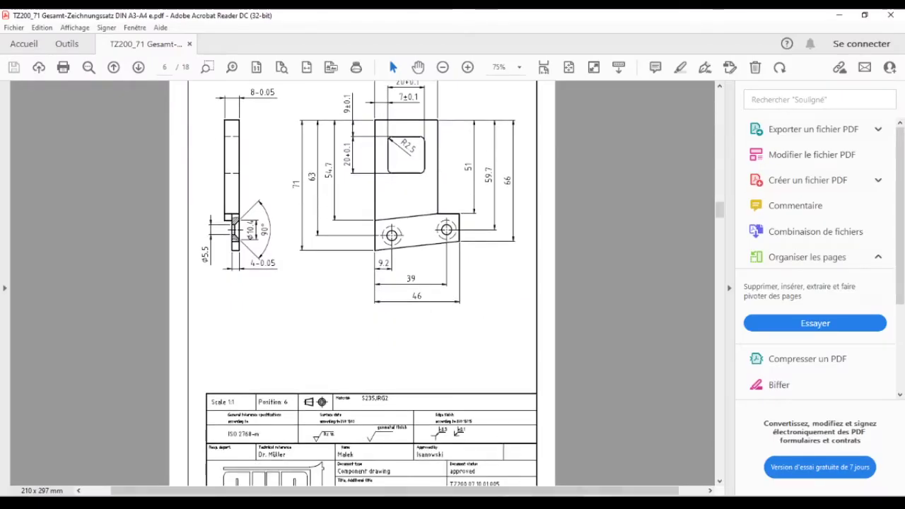
left_click(587, 503)
scroll(439, 333, "down", 3)
scroll(479, 182, "up", 6)
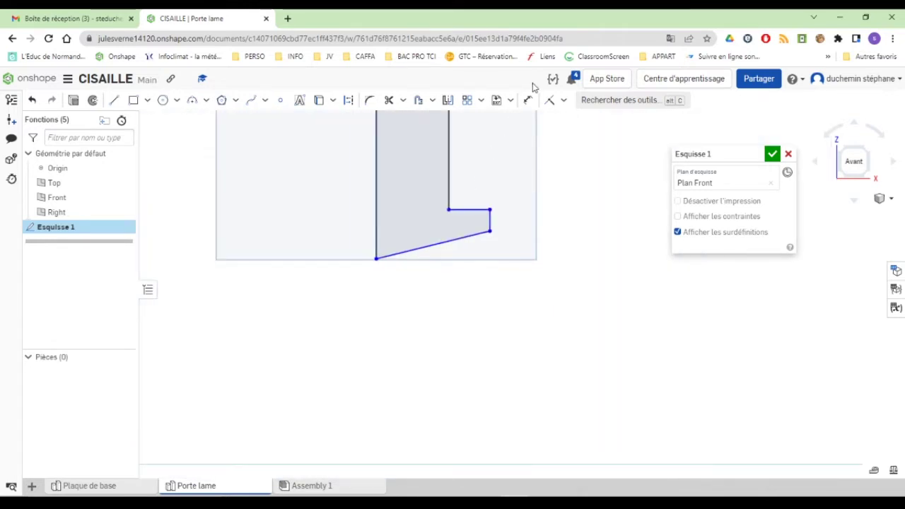
left_click(530, 101)
left_click(376, 208)
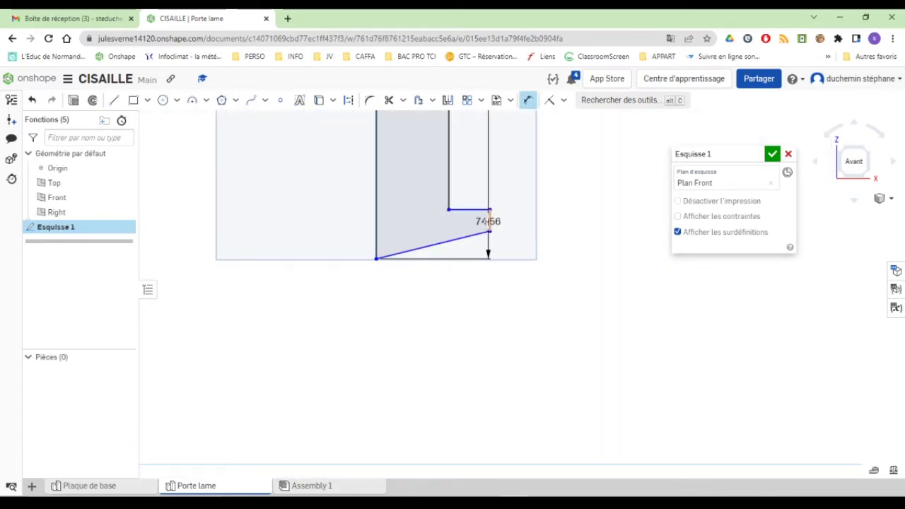
left_click(490, 220)
left_click(444, 335)
type("46")
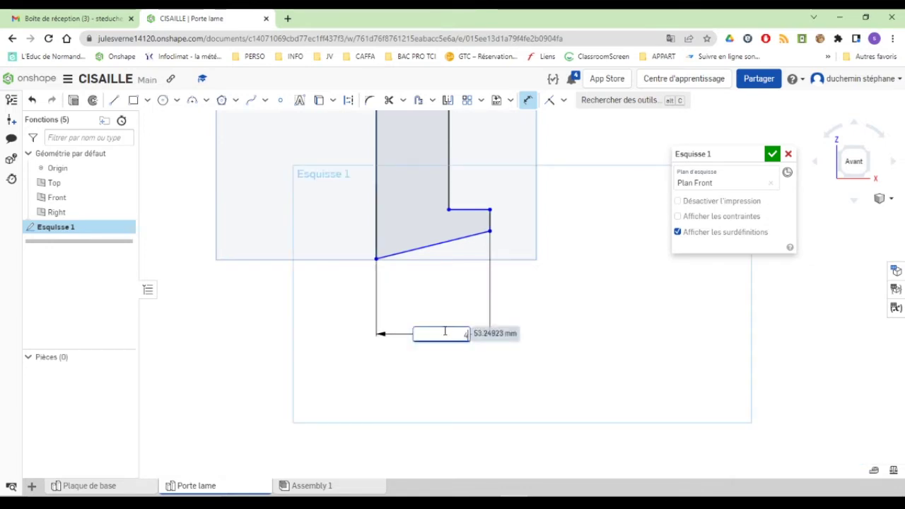
key("Return")
Dimension the vertical edge descending from the top-right corner to the step at 51 mm.
scroll(465, 131, "up", 3)
scroll(417, 178, "down", 4)
mouse_move(513, 211)
middle_mouse_down()
mouse_move(491, 301)
mouse_move(489, 371)
middle_mouse_up()
left_click(398, 325)
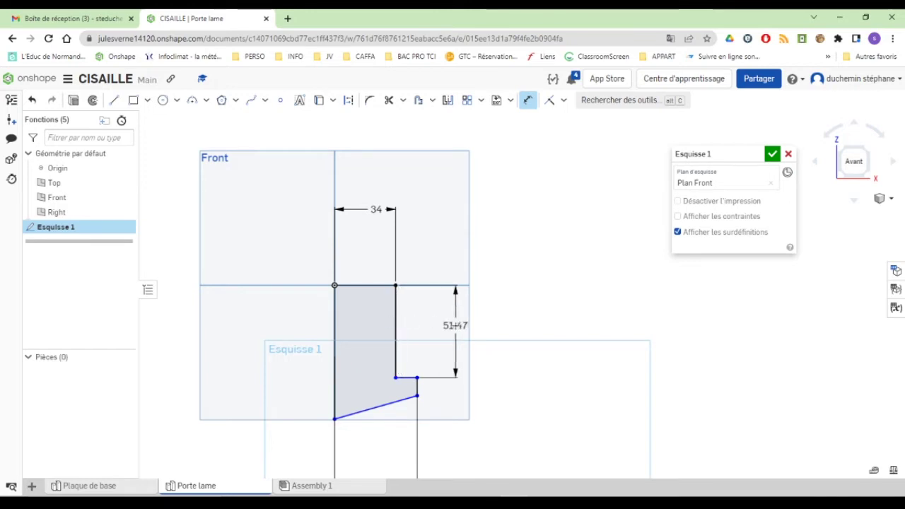
left_click(474, 316)
type("51")
key("Return")
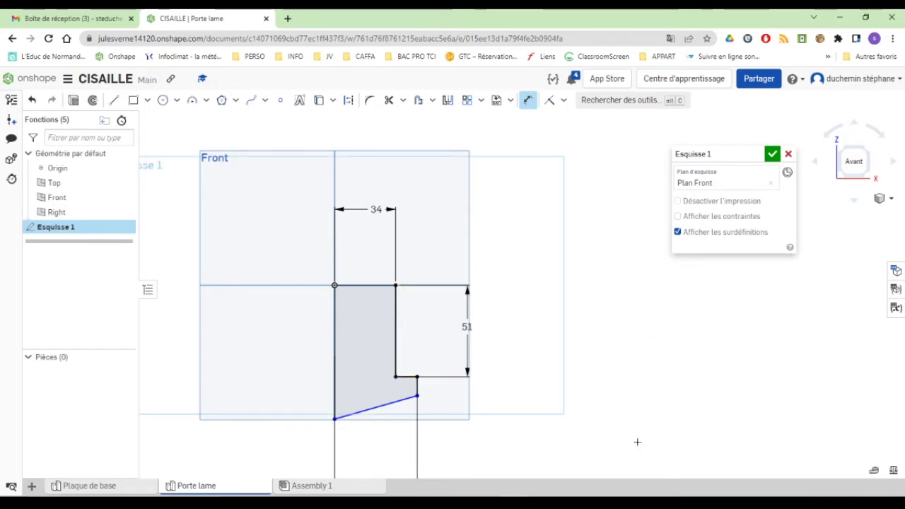
Following the PDF drawing, dimension the height from the top edge to the lower-right corner at 66 mm and place its label clear of the 51 mm dimension.
key("alt+Tab")
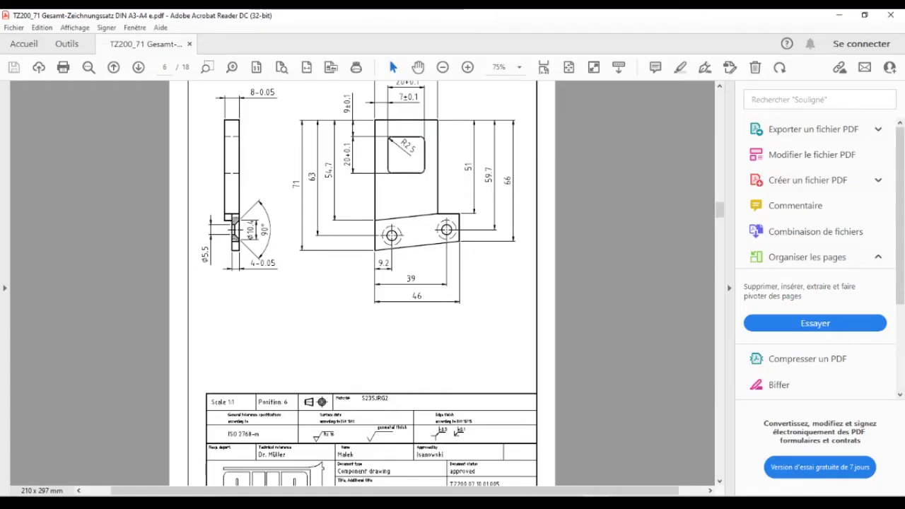
key("alt+Tab")
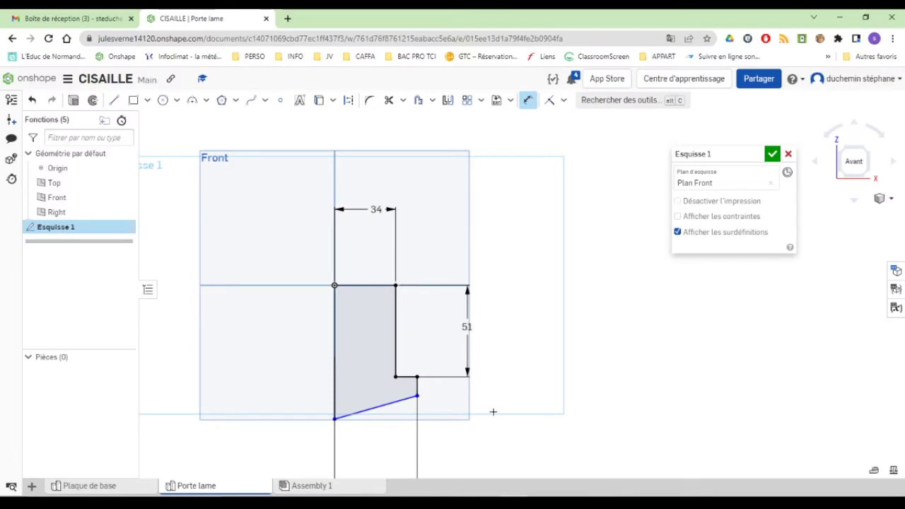
left_click(418, 398)
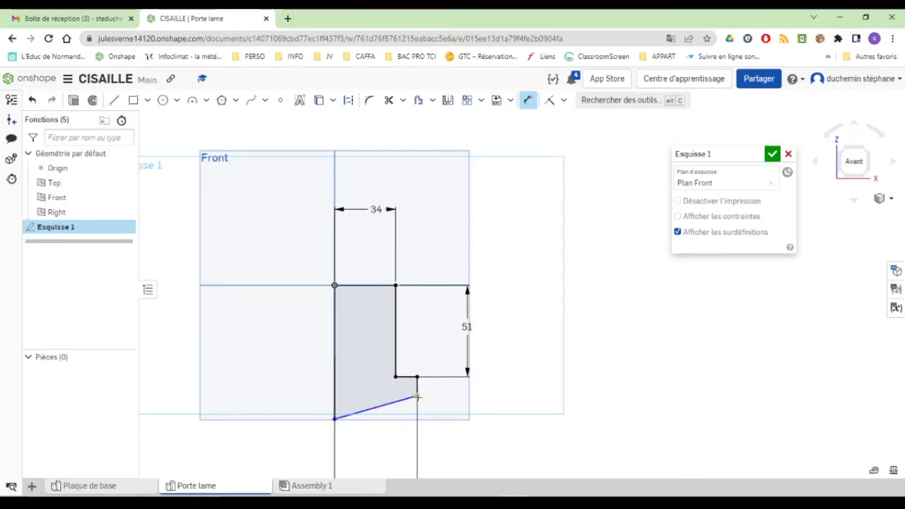
left_click(375, 285)
left_click(417, 398)
left_click(512, 292)
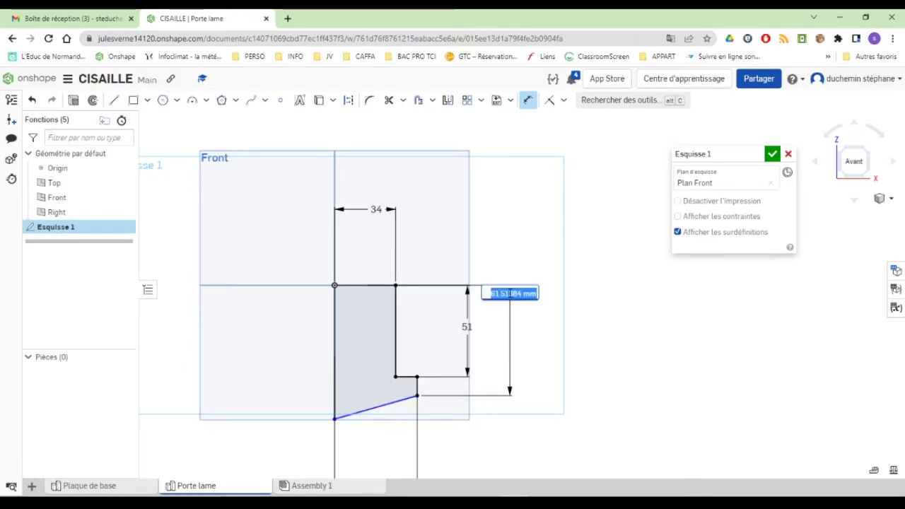
type("66")
key("Return")
left_click_drag(515, 309, 507, 343)
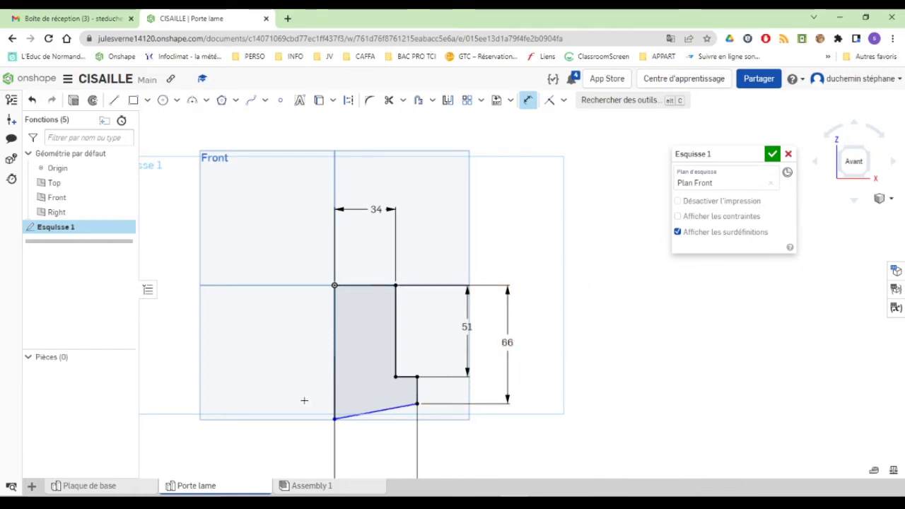
Check the PDF drawing and dimension the profile's long left vertical edge to 71 mm.
key("alt+Tab")
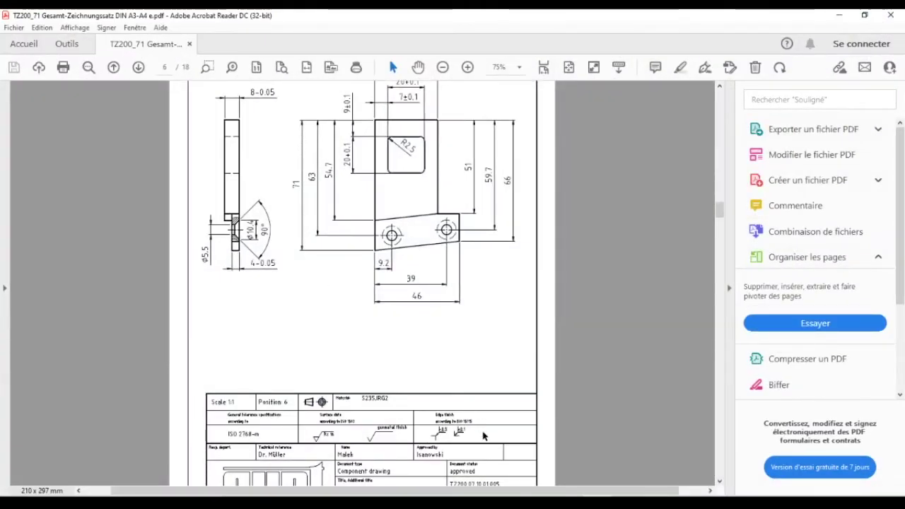
key("alt+Tab")
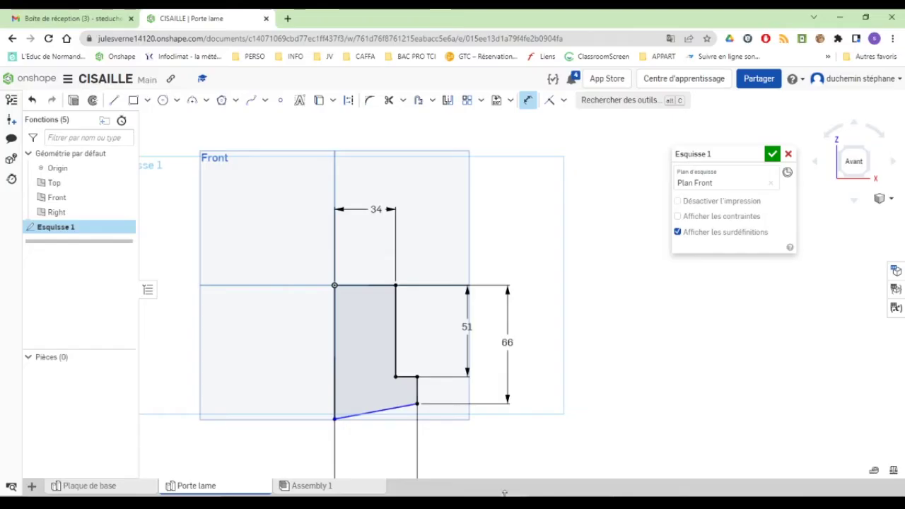
left_click(335, 354)
left_click(296, 347)
type("71")
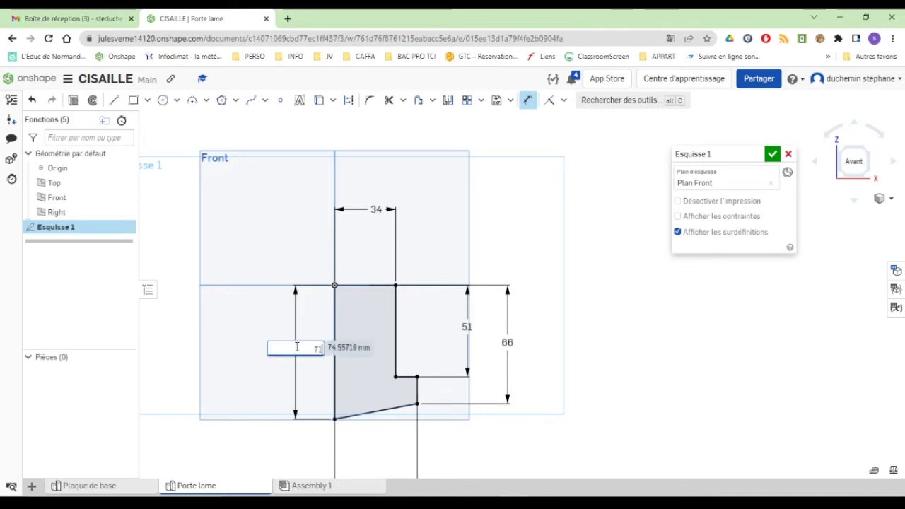
key("Return")
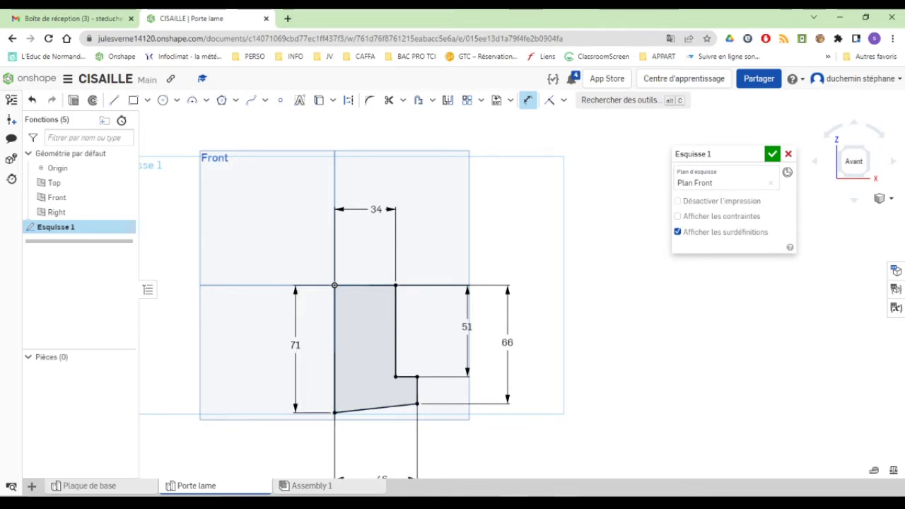
Look up the plate thickness in the PDF drawing and extrude the profile as a new solid 8 mm deep.
mouse_move(599, 503)
left_click(599, 464)
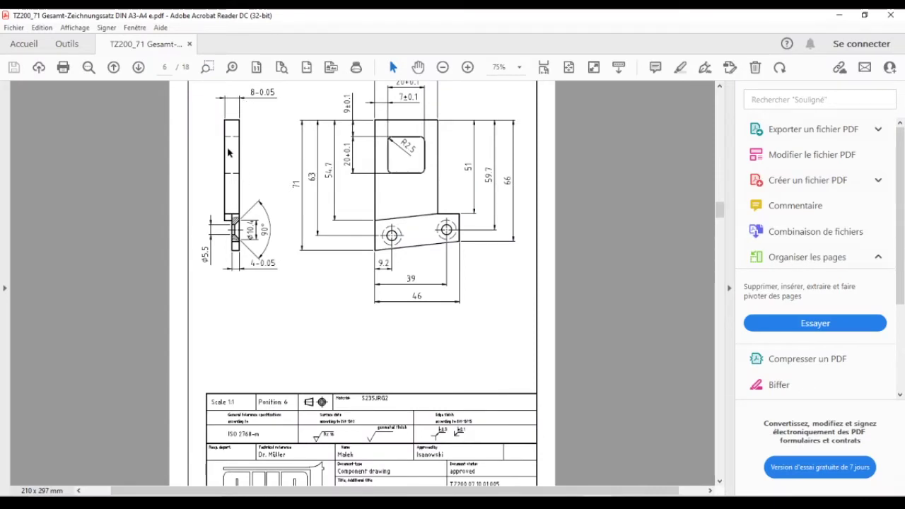
key("alt+Tab")
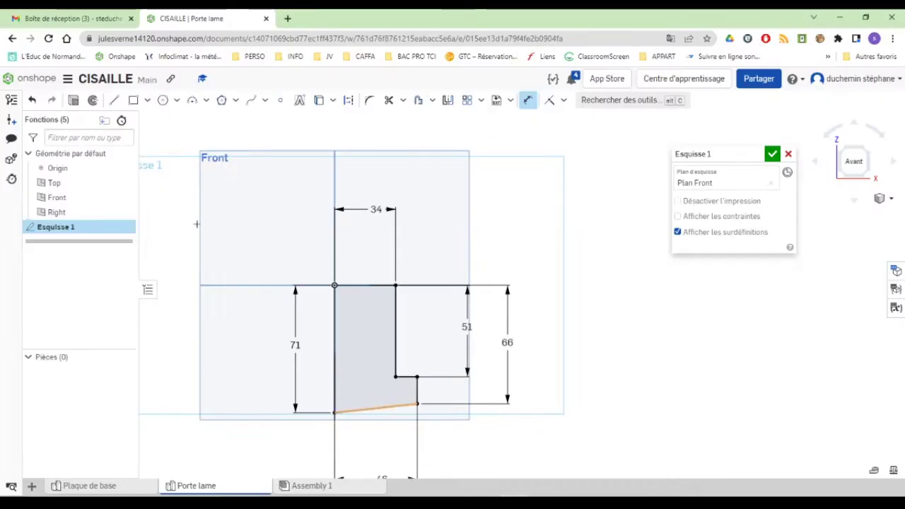
left_click(73, 101)
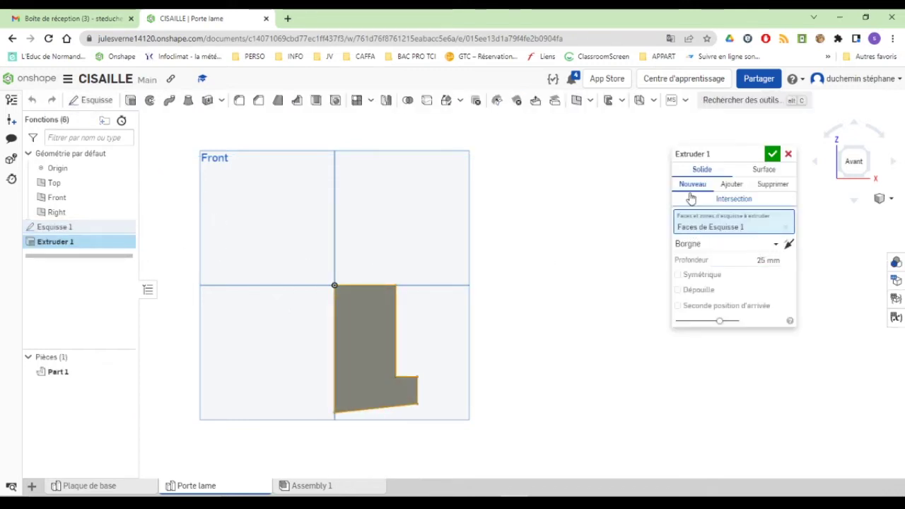
left_click(769, 262)
type("8")
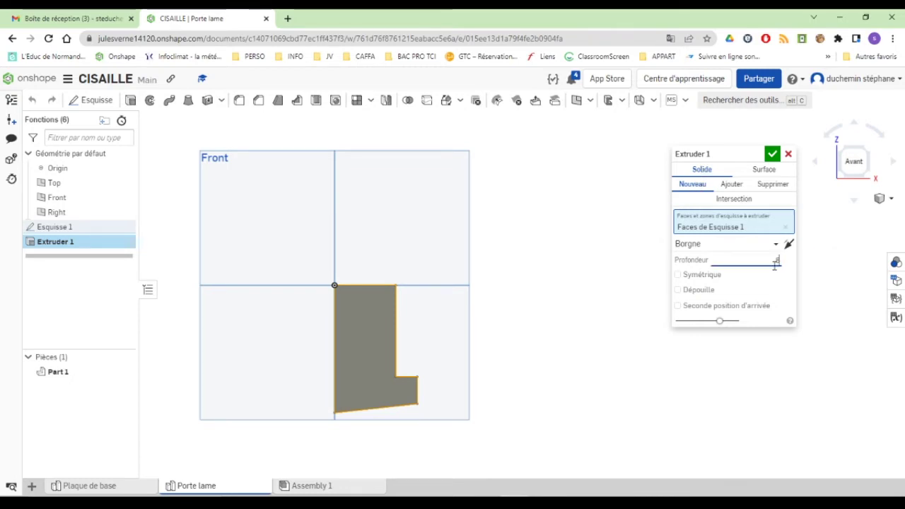
key("Return")
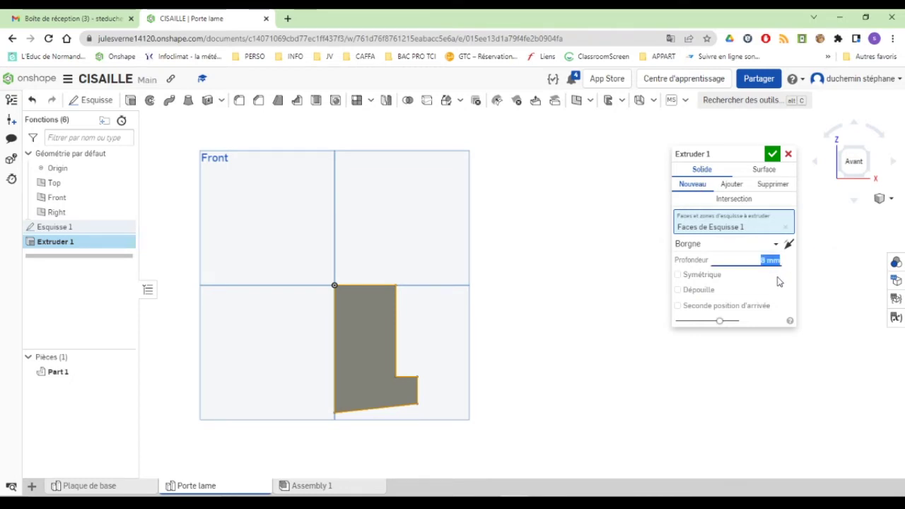
left_click(773, 154)
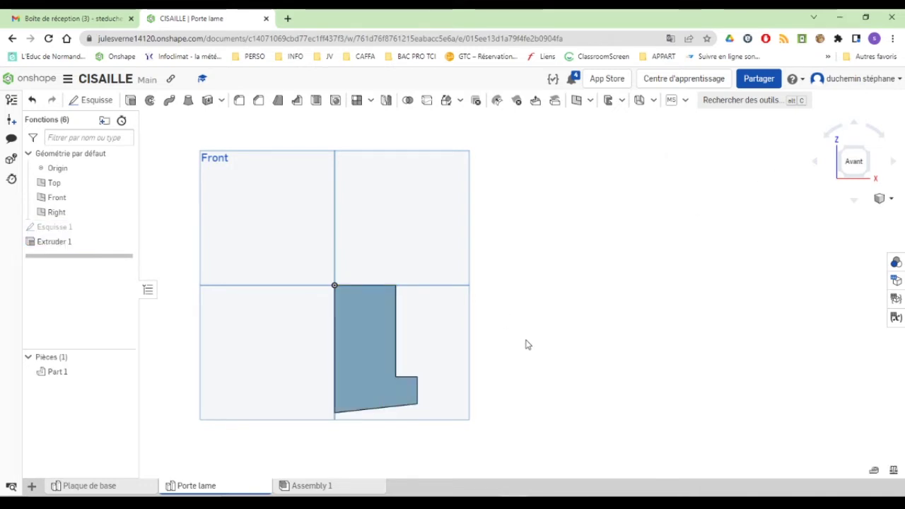
Check the PDF drawing, start a sketch on the plate's large front face and view it square-on.
mouse_move(525, 345)
right_mouse_down()
mouse_move(531, 354)
mouse_move(522, 354)
mouse_move(539, 343)
right_mouse_up()
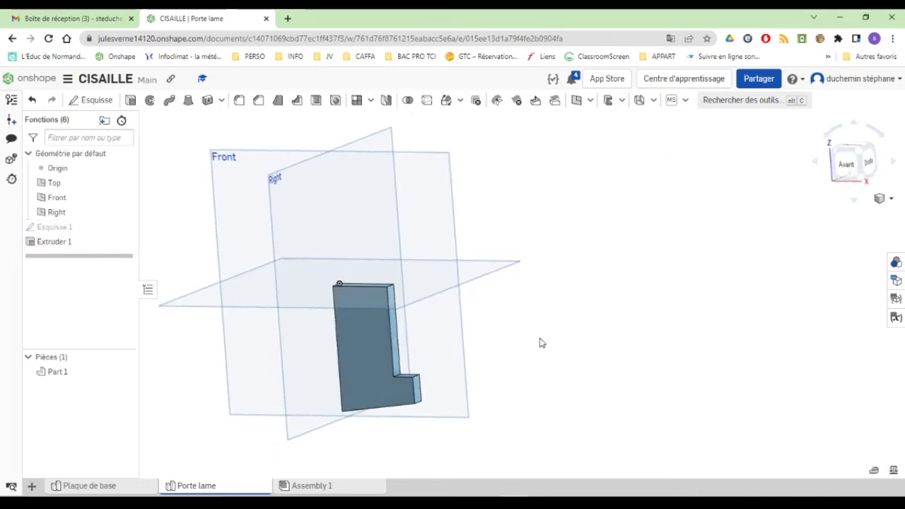
middle_click_drag(463, 330, 615, 279)
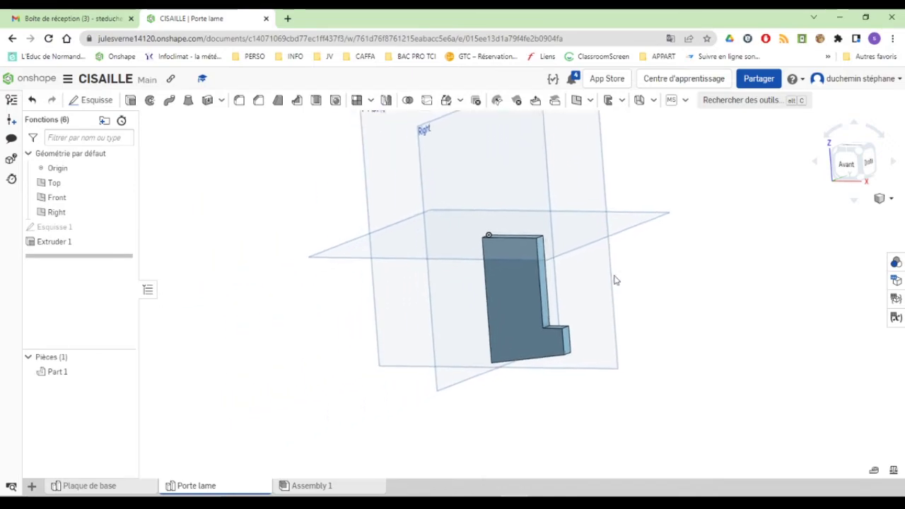
key("alt+Tab")
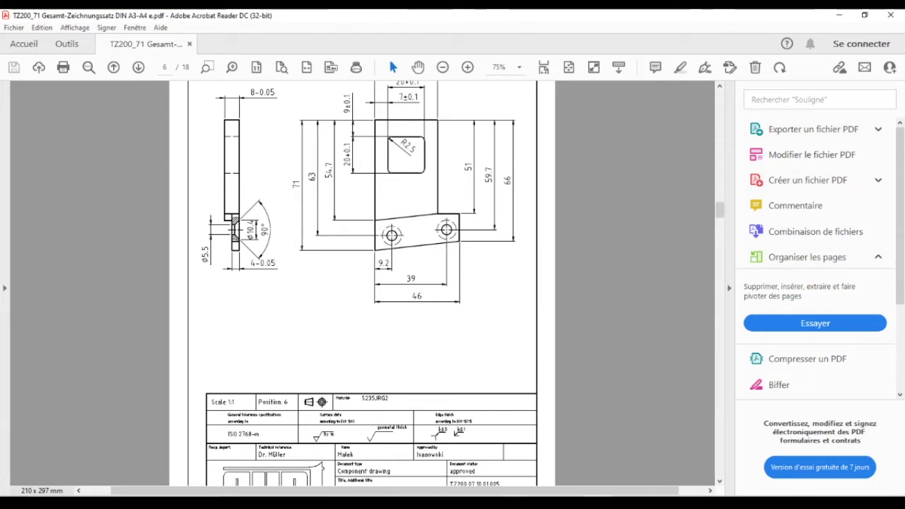
key("alt+Tab")
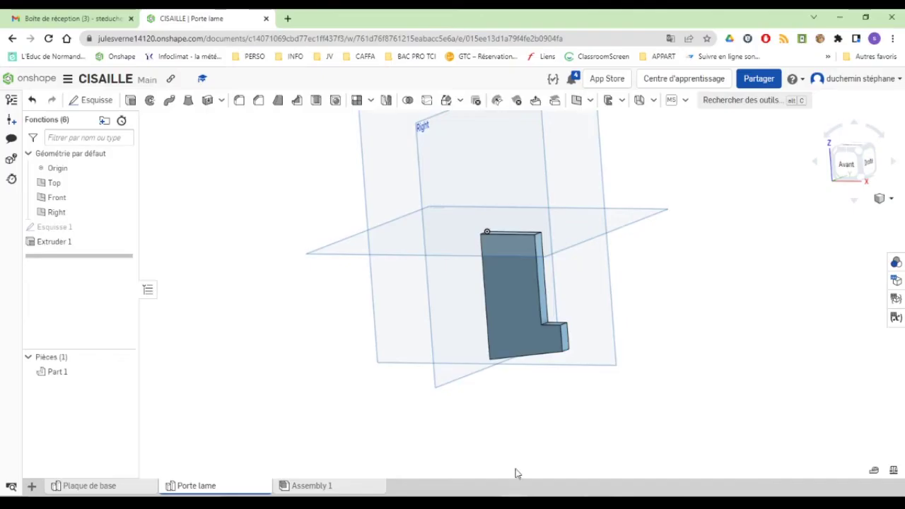
left_click(520, 312)
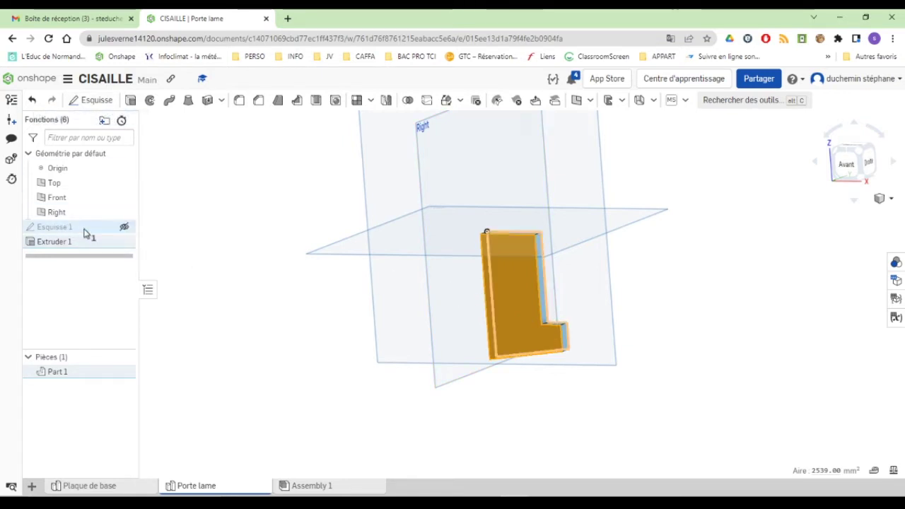
left_click(98, 100)
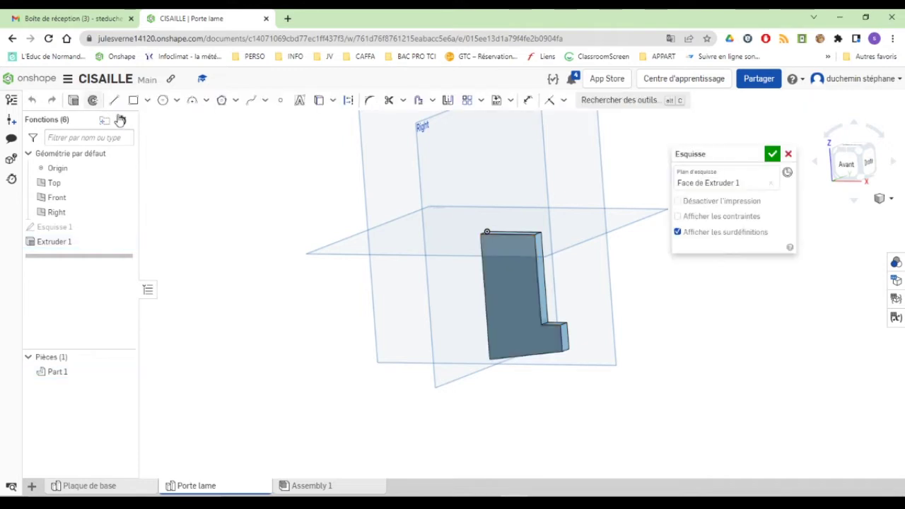
right_click(329, 176)
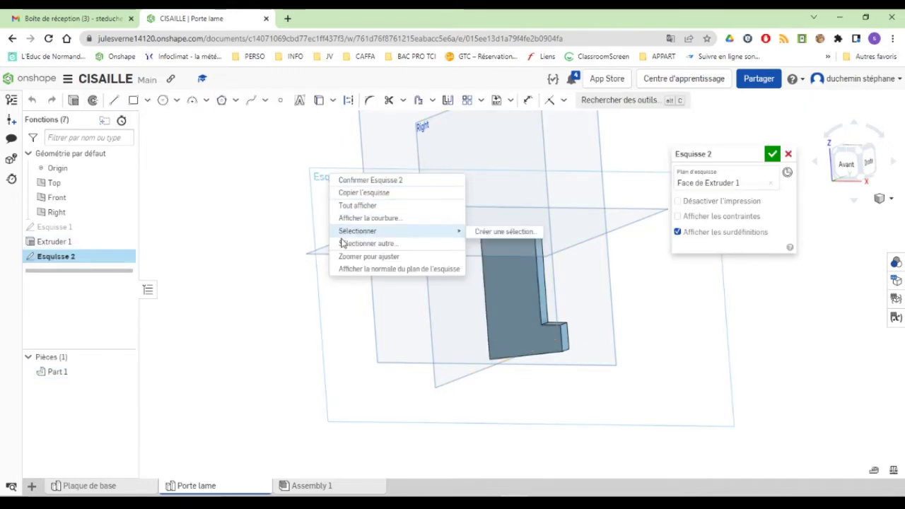
left_click(348, 273)
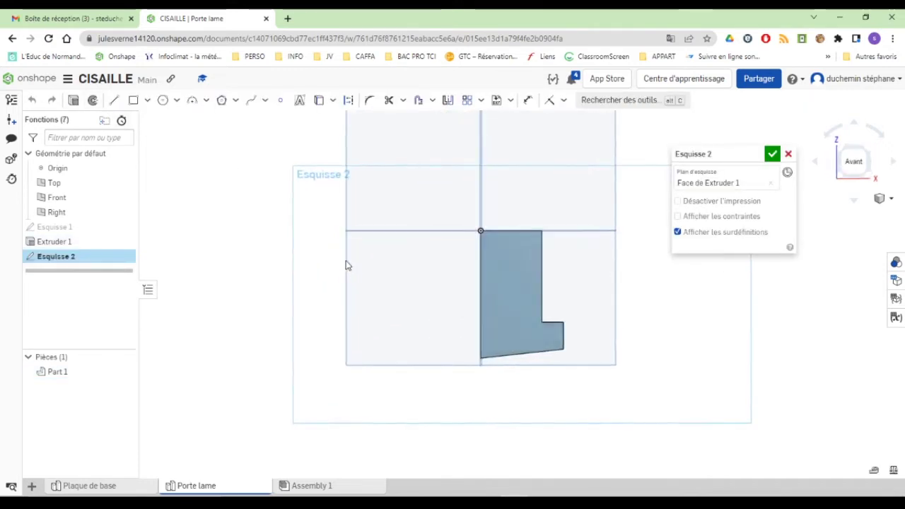
Draw a sloped line about 34 mm long from the profile's inner step corner to its long left edge.
left_click(114, 100)
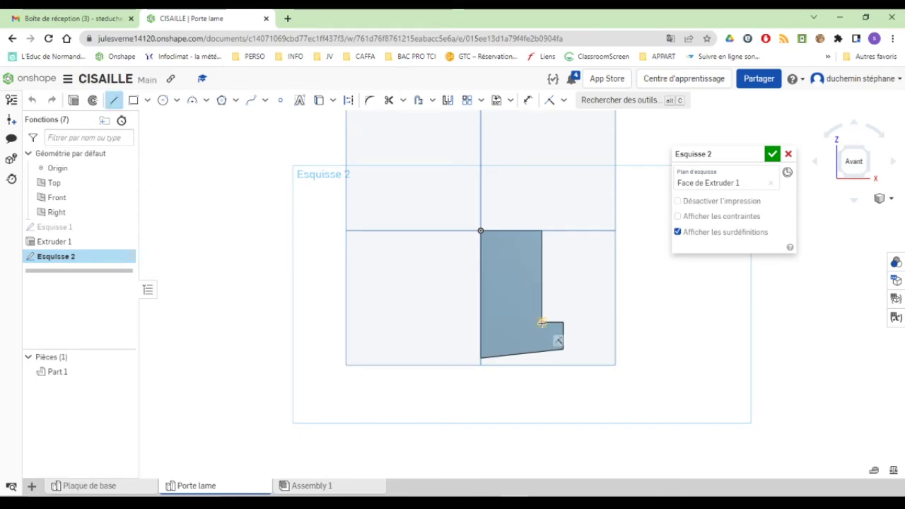
left_click(482, 330)
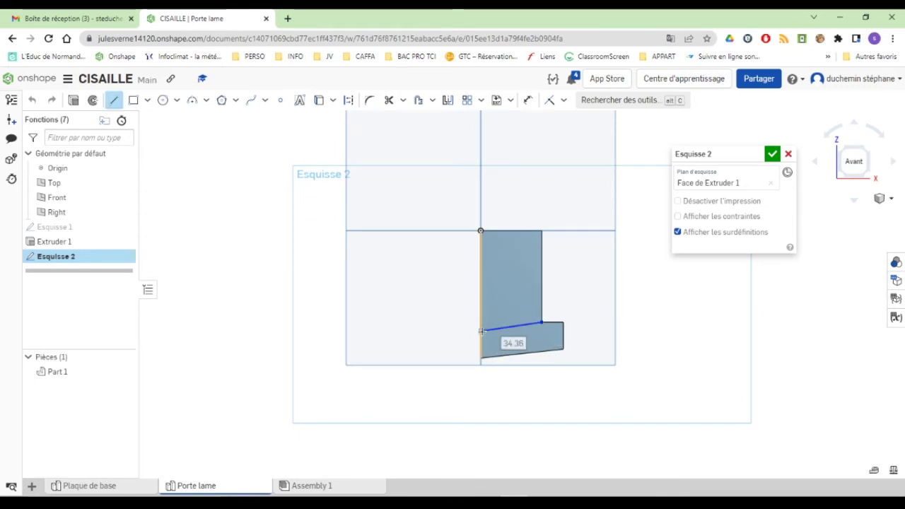
left_click(542, 321)
key("Escape")
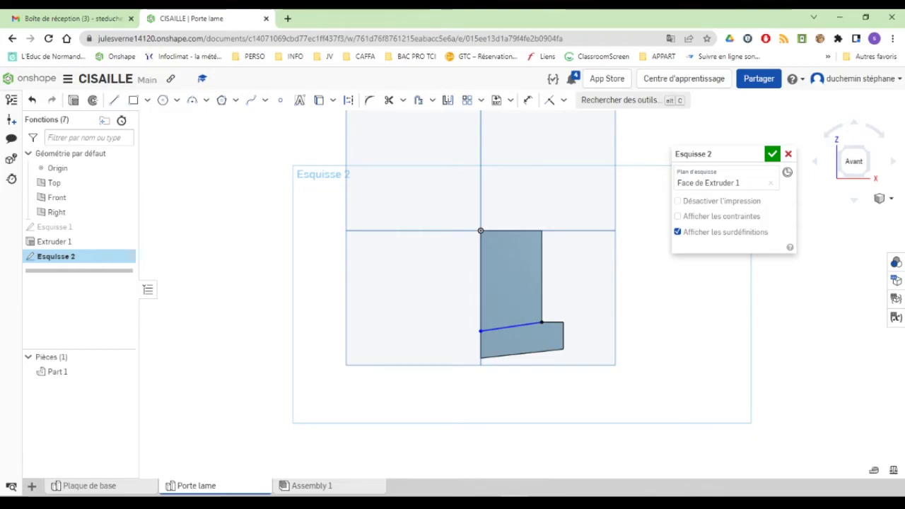
Following the PDF drawing, dimension the height from the origin to the sloped line's left endpoint at 54.7 mm.
key("alt+Tab")
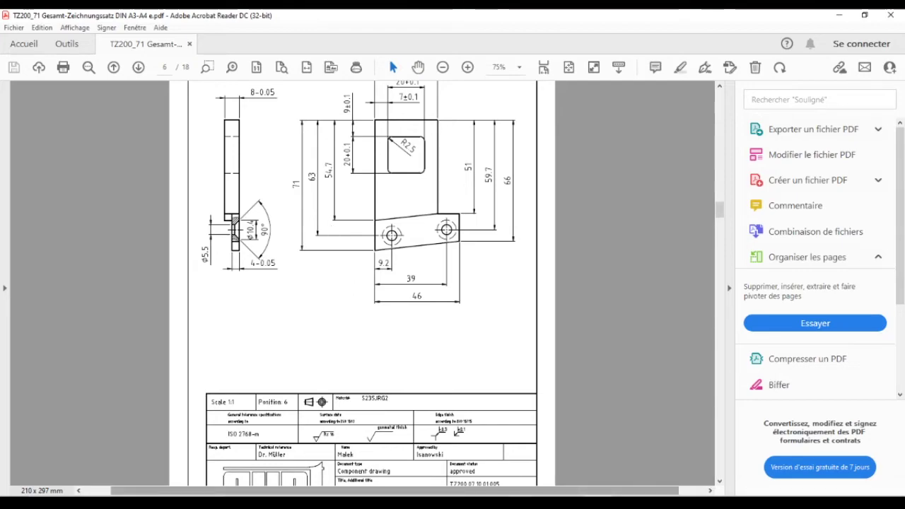
left_click(479, 501)
left_click(541, 324)
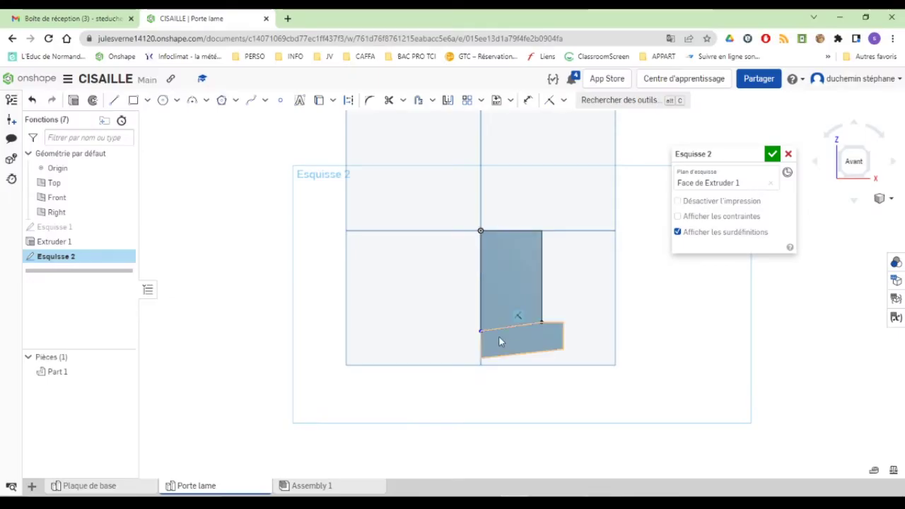
left_click(530, 100)
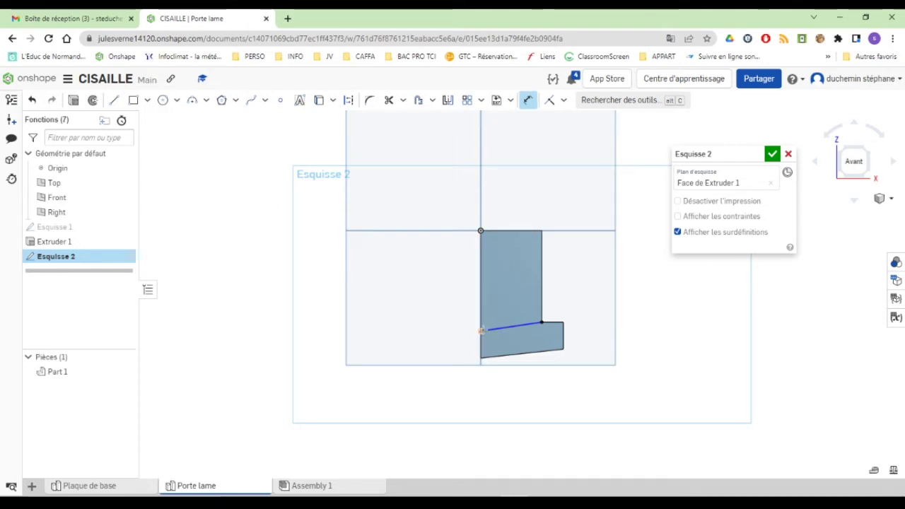
left_click(481, 331)
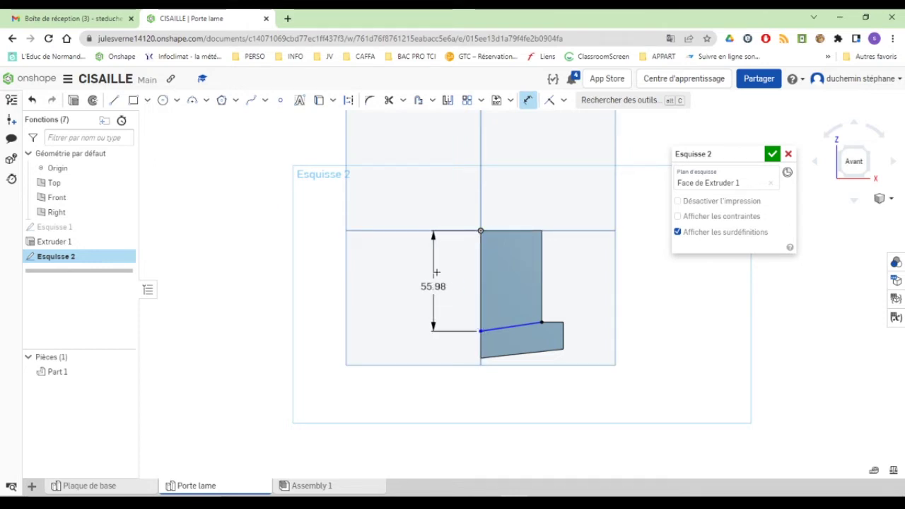
left_click(437, 272)
type("54.7")
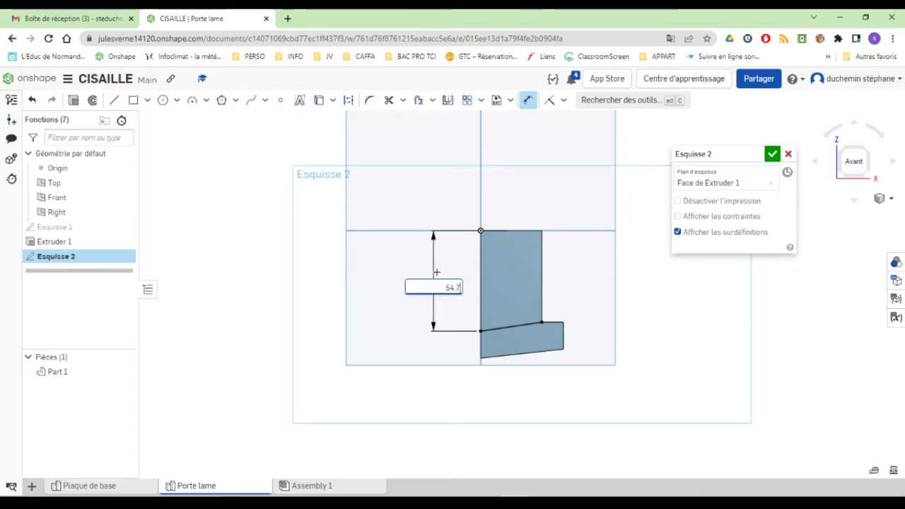
key("Return")
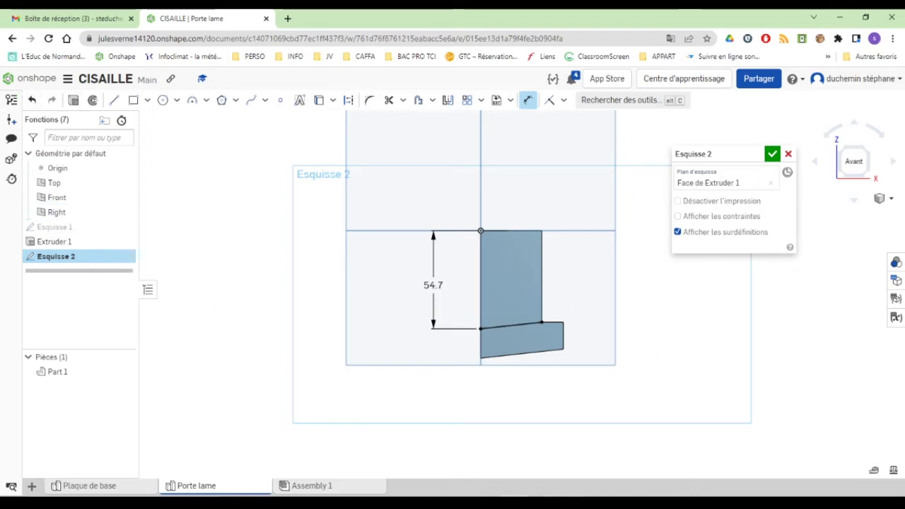
Check the PDF drawing, then start a material-removing extrusion that includes the sketch region below the sloped line.
left_click(599, 502)
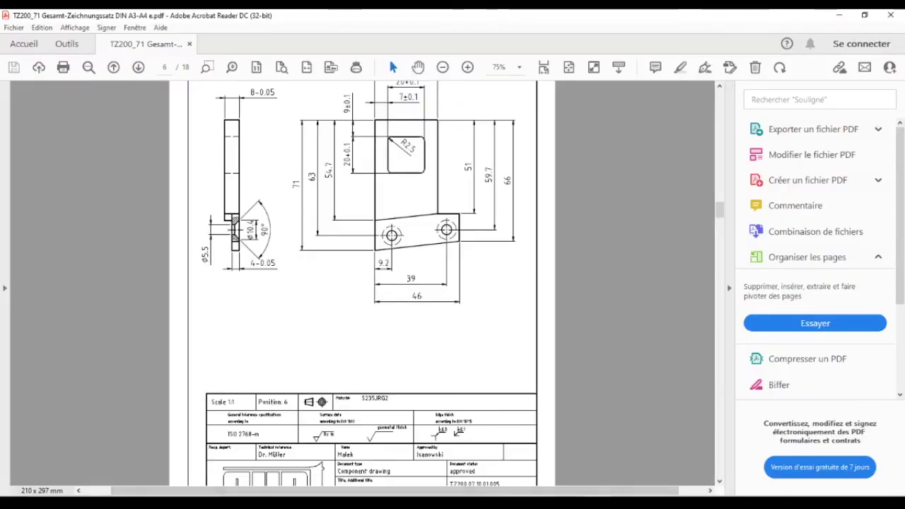
left_click(283, 502)
left_click(73, 100)
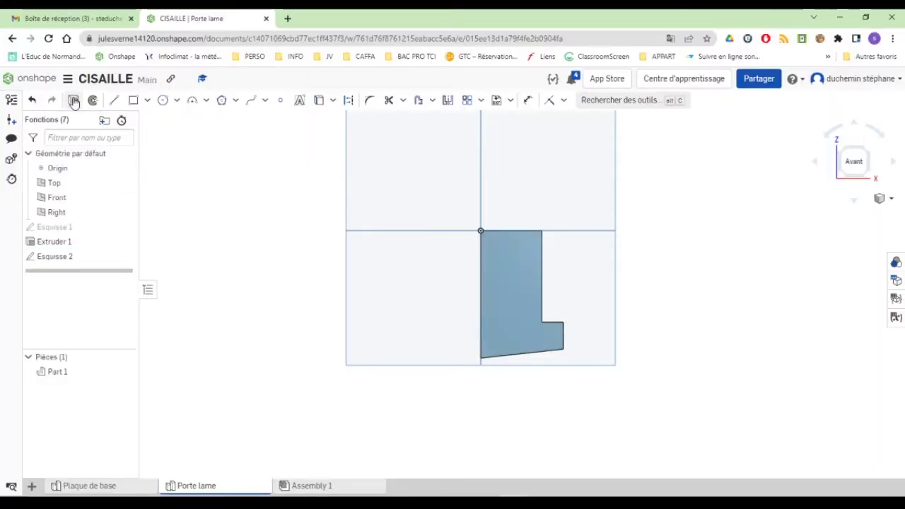
left_click(130, 99)
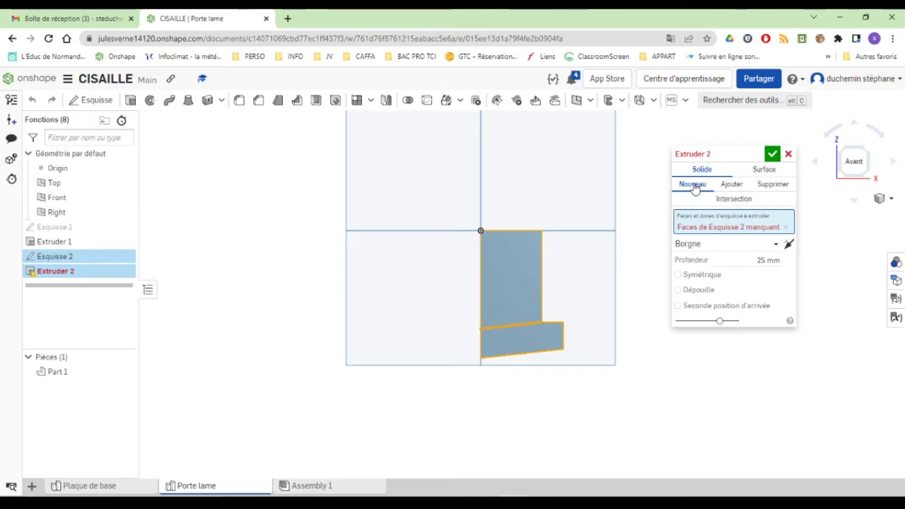
left_click(772, 186)
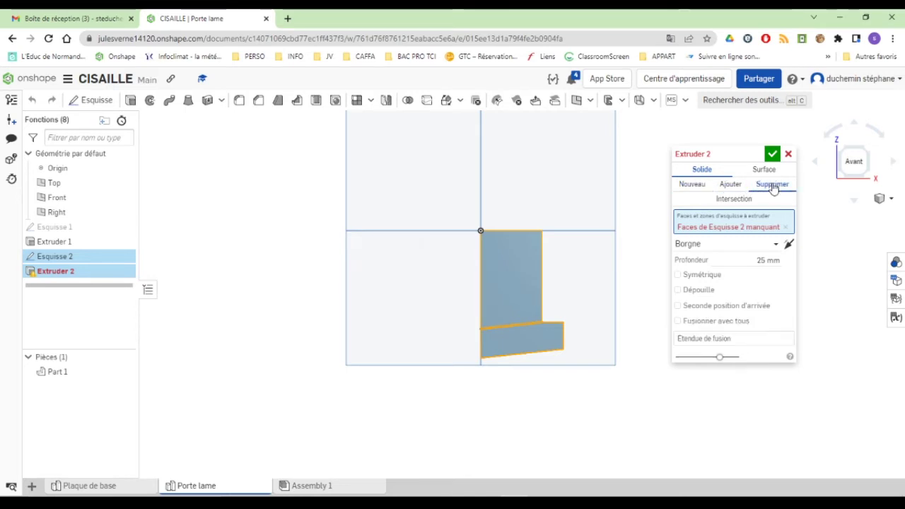
left_click(523, 338)
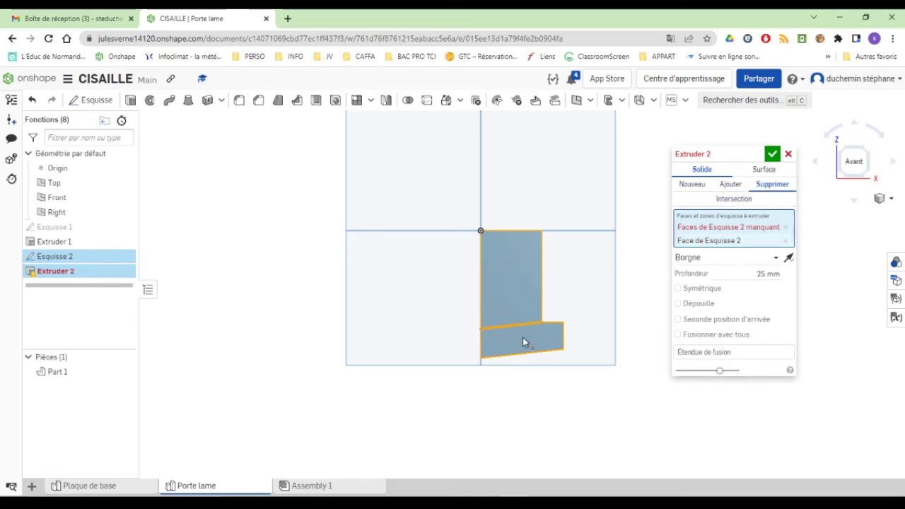
Drop the missing sketch faces from the removal, keeping only the lower region, and cut it 4 mm deep.
right_click_drag(600, 282, 561, 296)
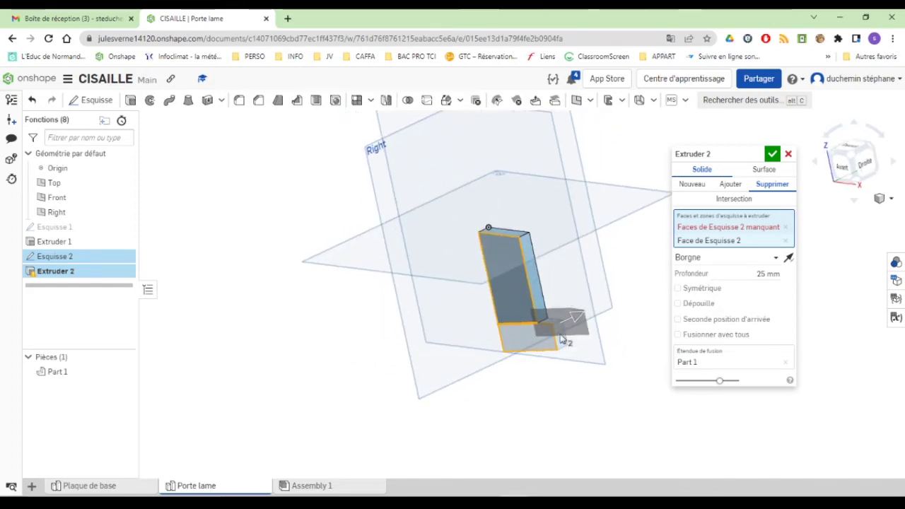
left_click(761, 274)
left_click(785, 227)
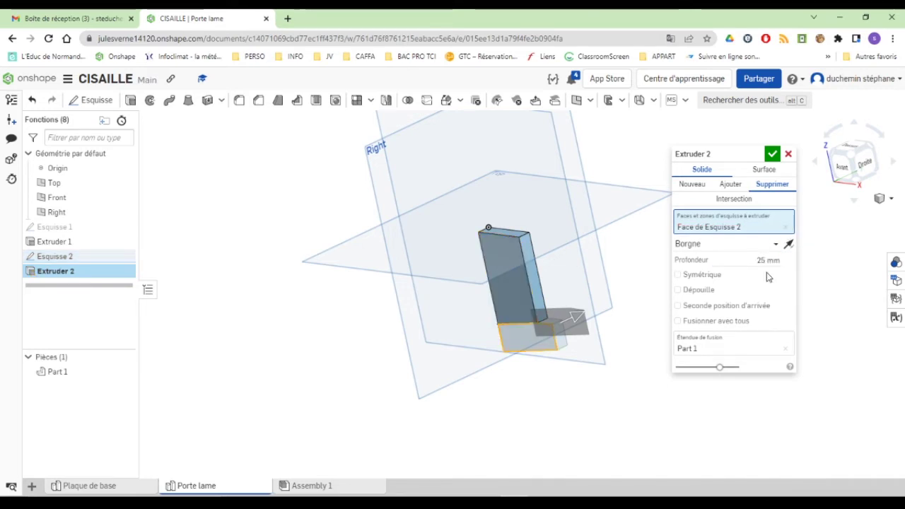
left_click(767, 260)
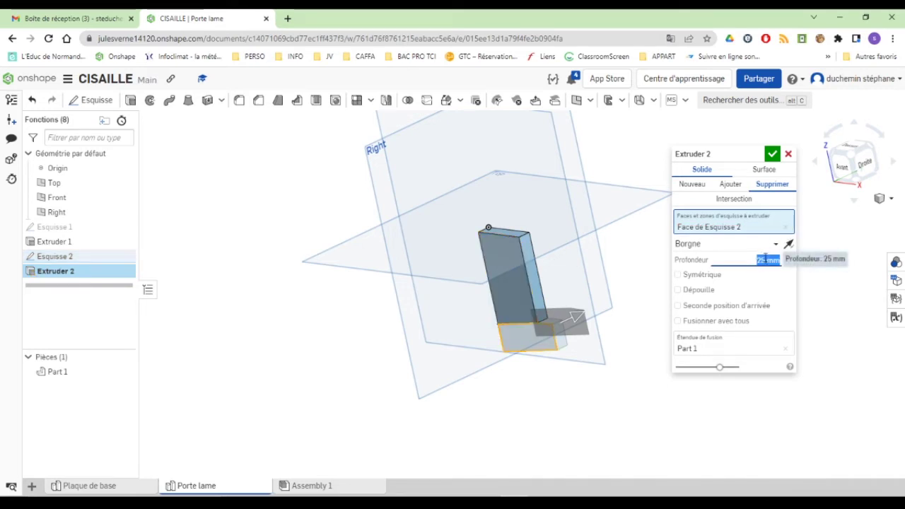
type("4")
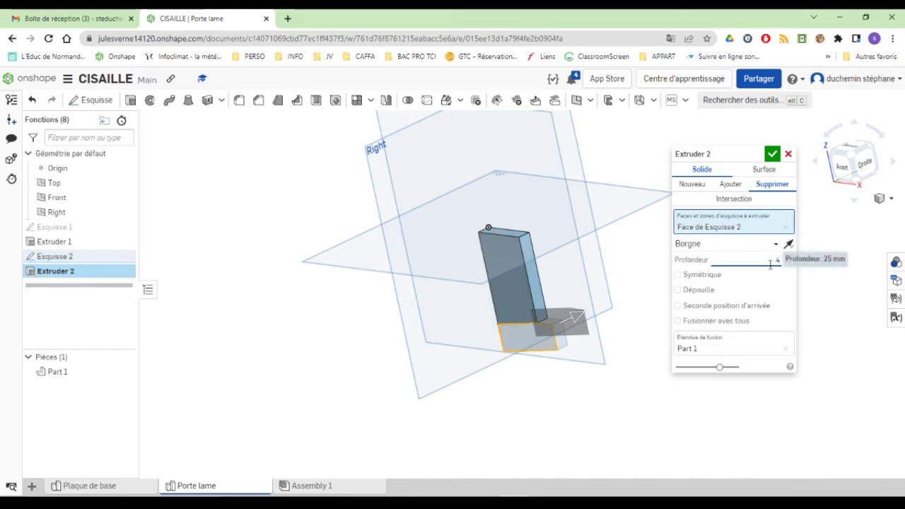
left_click(772, 154)
right_click_drag(527, 431, 530, 389)
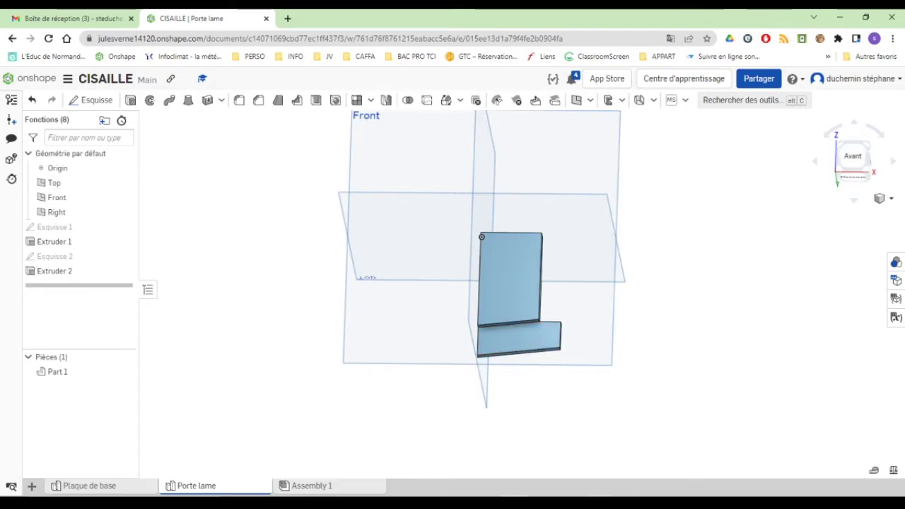
Look up the rounded window in the PDF drawing, then start a sketch on the plate's upper front face and view it square-on.
left_click(581, 495)
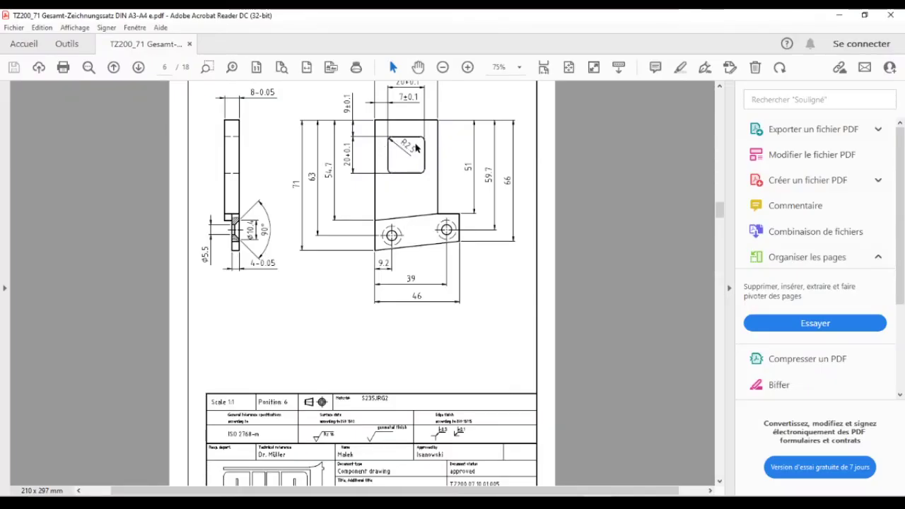
scroll(416, 147, "up", 3)
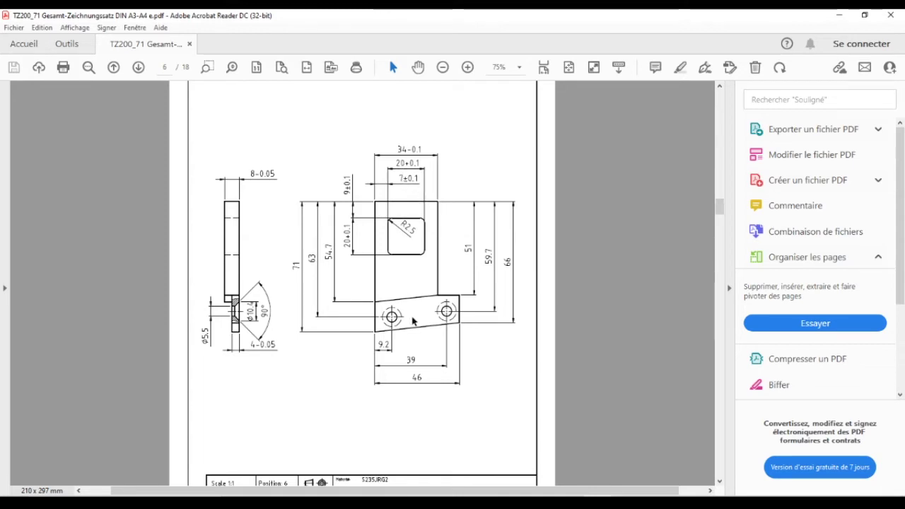
left_click(480, 504)
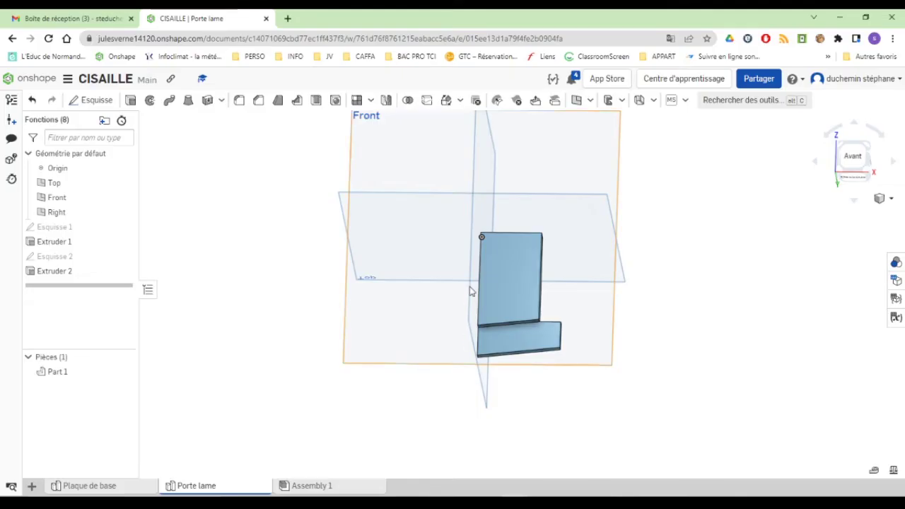
left_click(512, 268)
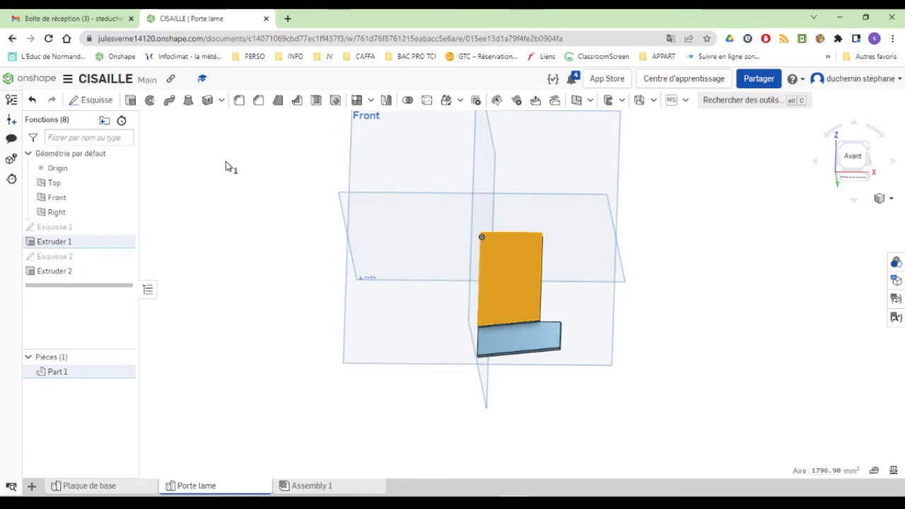
left_click(97, 100)
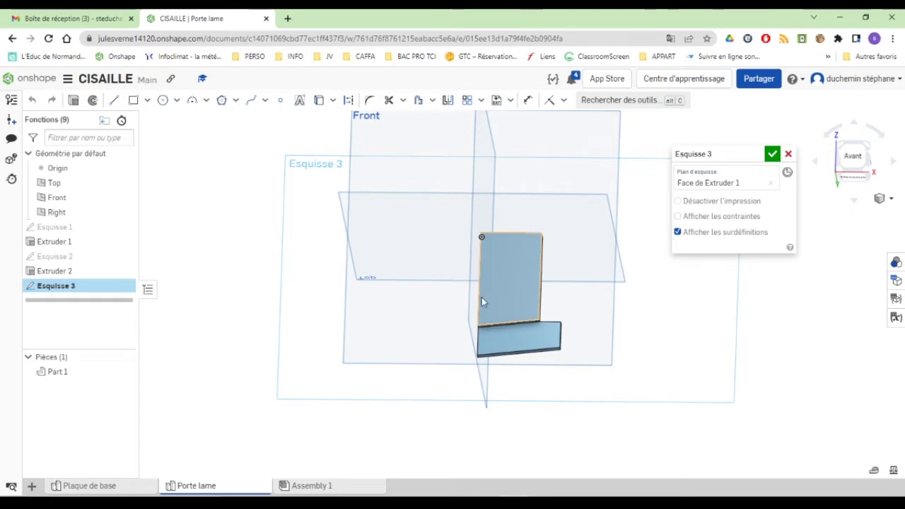
right_click(313, 238)
left_click(334, 329)
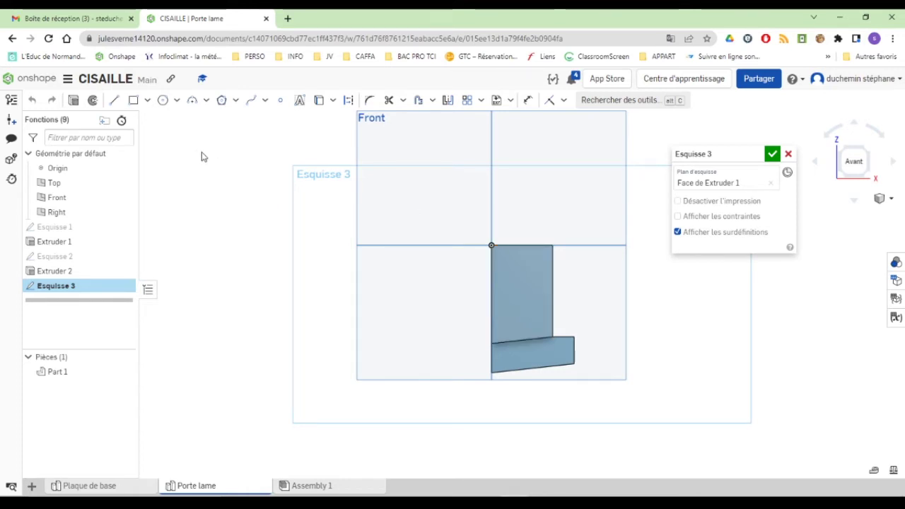
Sketch a corner rectangle about 17 mm wide and 15 mm high inside the plate's upper front face.
left_click(133, 101)
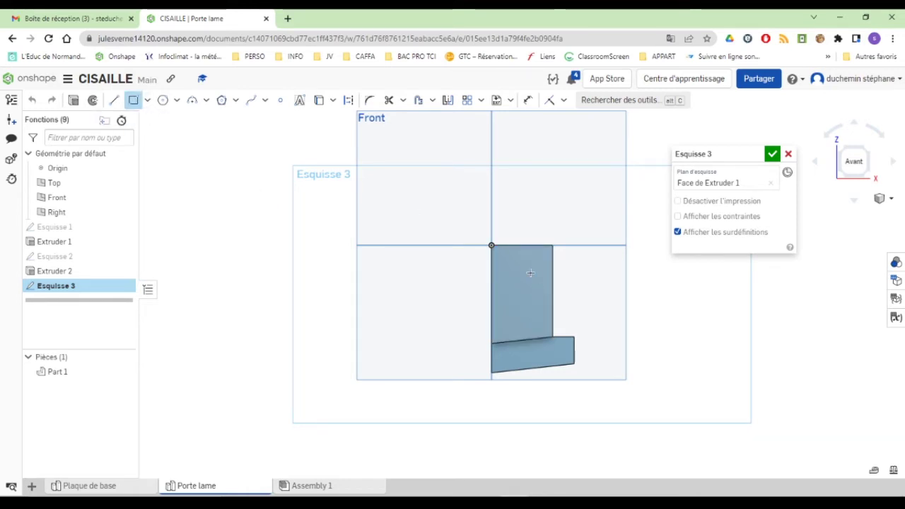
left_click(509, 262)
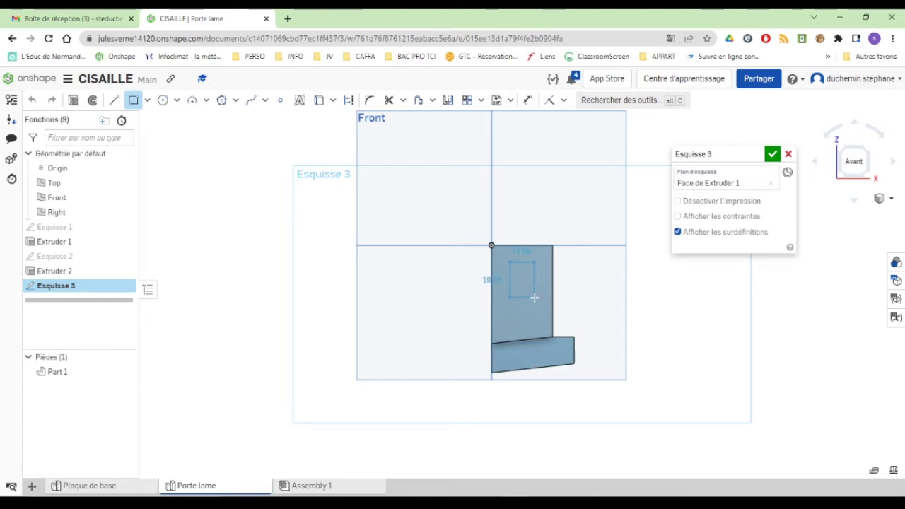
left_click(541, 288)
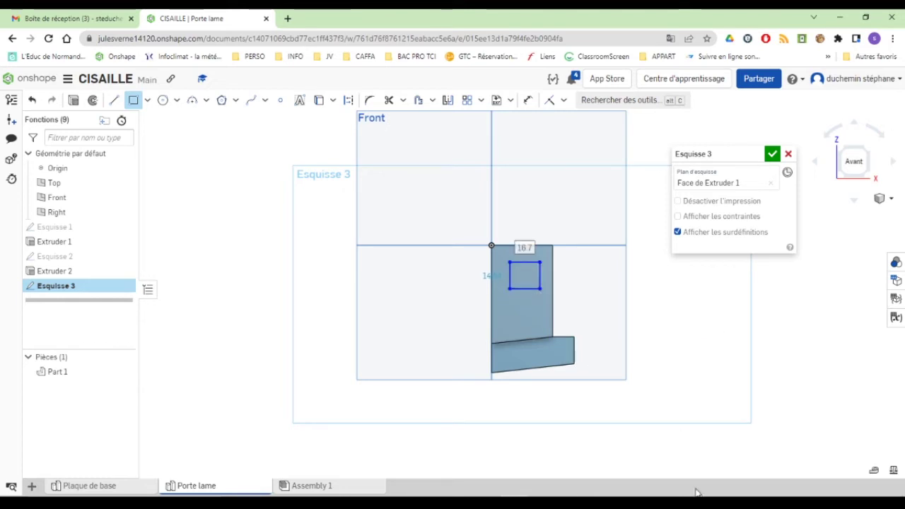
Check the window size in the PDF drawing, then dimension the rectangle's width and height at 20 mm each.
key("alt+Tab")
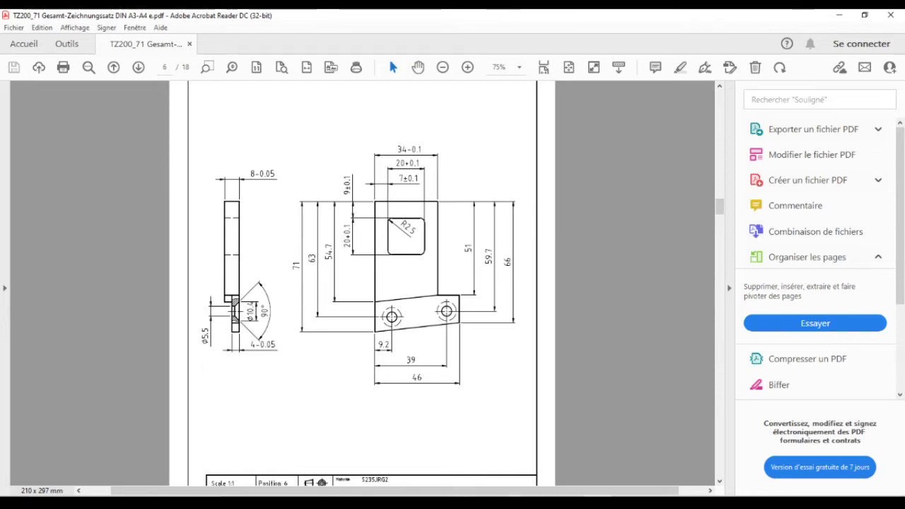
key("alt+Tab")
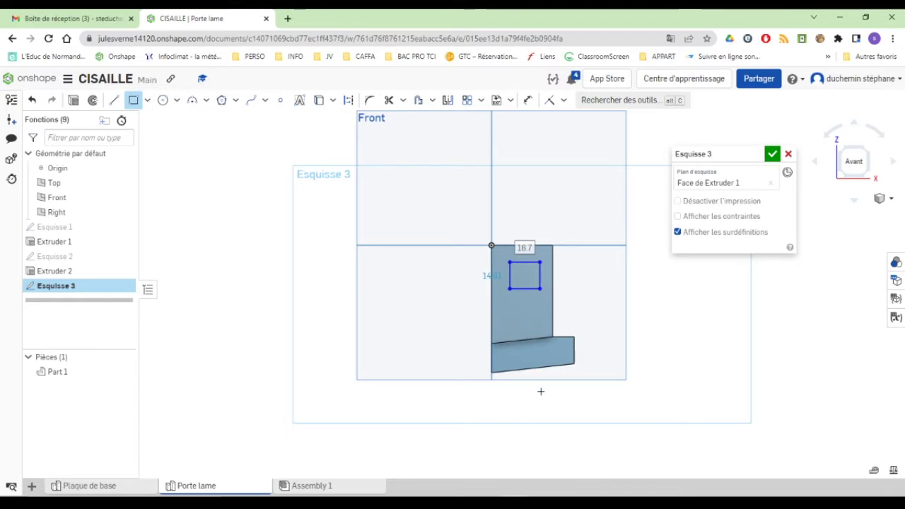
left_click(528, 100)
left_click(522, 264)
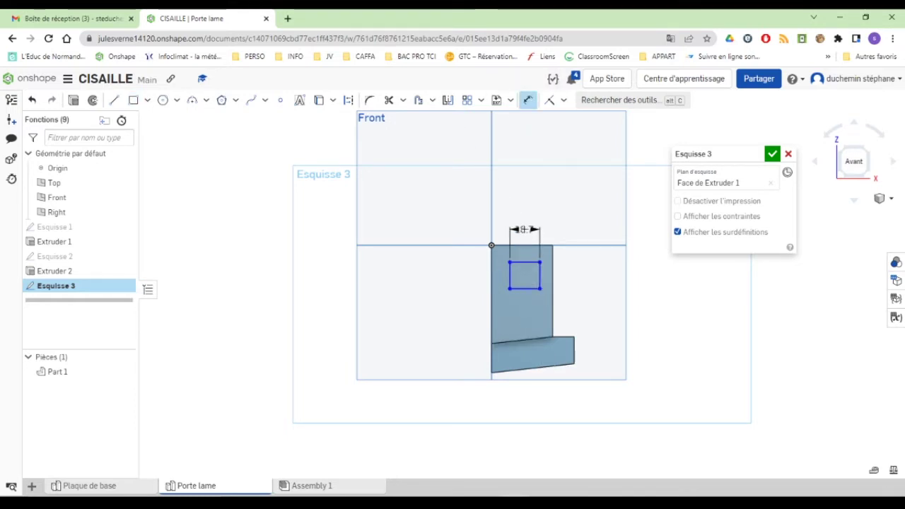
left_click(538, 216)
type("20")
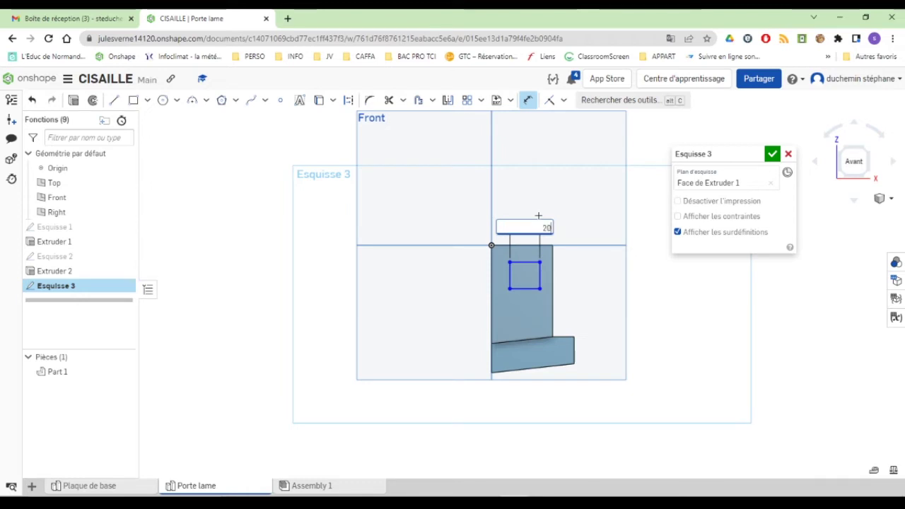
key("Return")
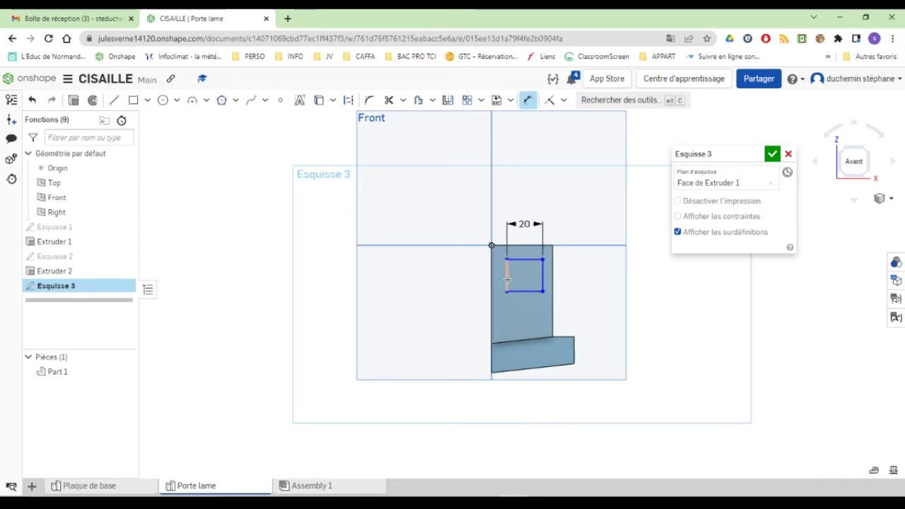
left_click(507, 280)
left_click(470, 276)
type("20")
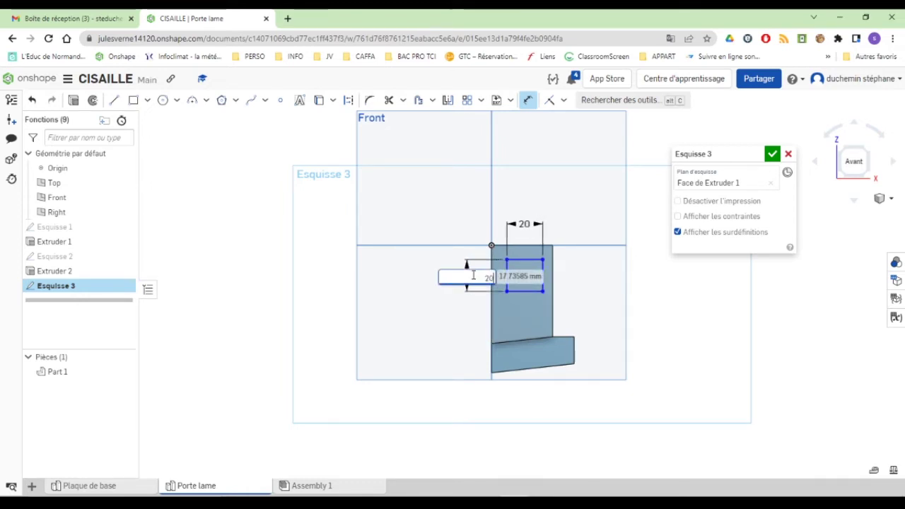
key("Return")
Check the window position in the PDF drawing, then dimension the rectangle's top edge 9 mm below the origin.
left_click(592, 501)
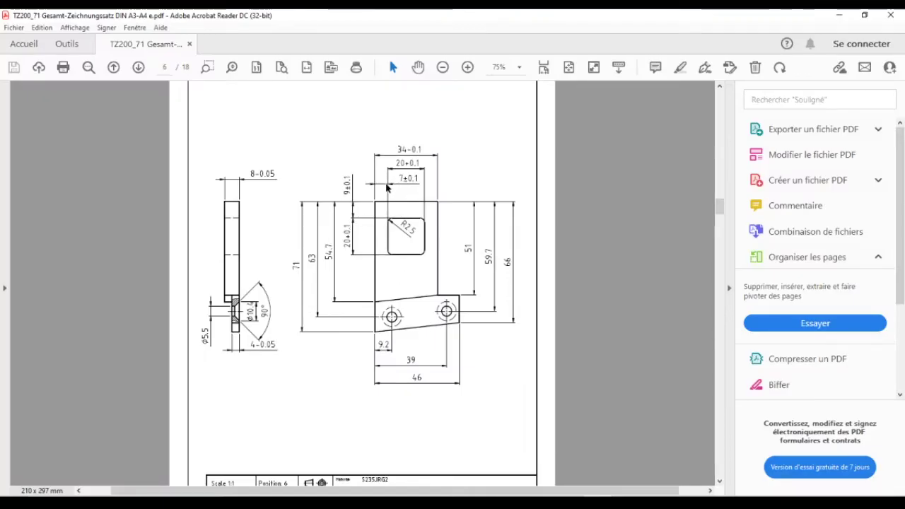
key("alt+Tab")
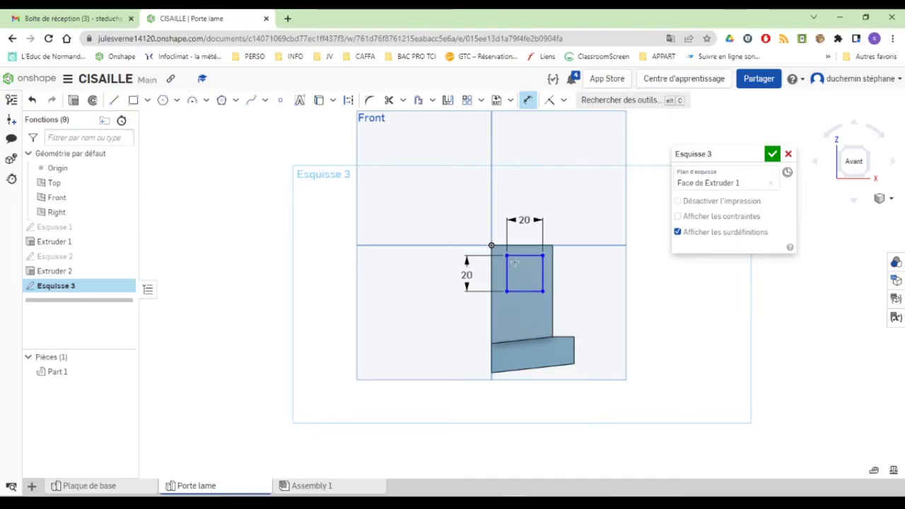
left_click(525, 254)
left_click(492, 245)
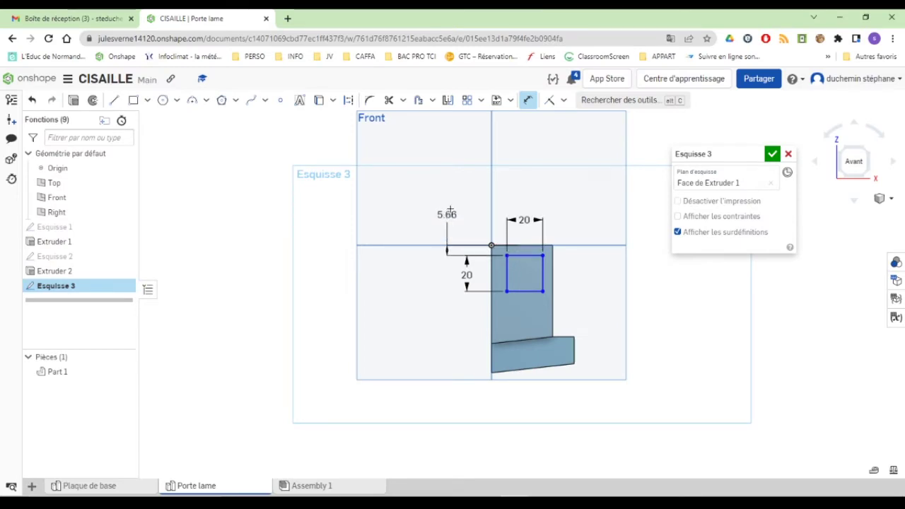
left_click(450, 209)
type("9")
key("Return")
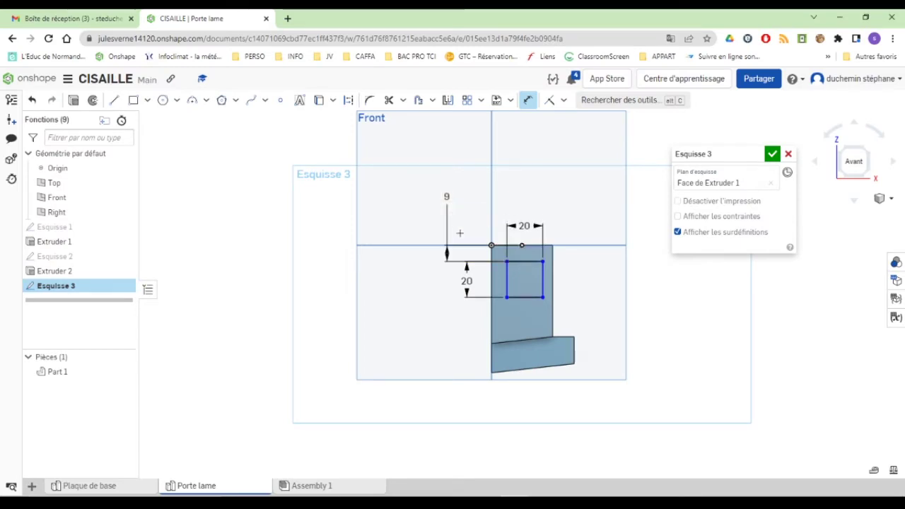
Dimension the rectangle's left edge 7 mm from the plate's left edge.
left_click(491, 282)
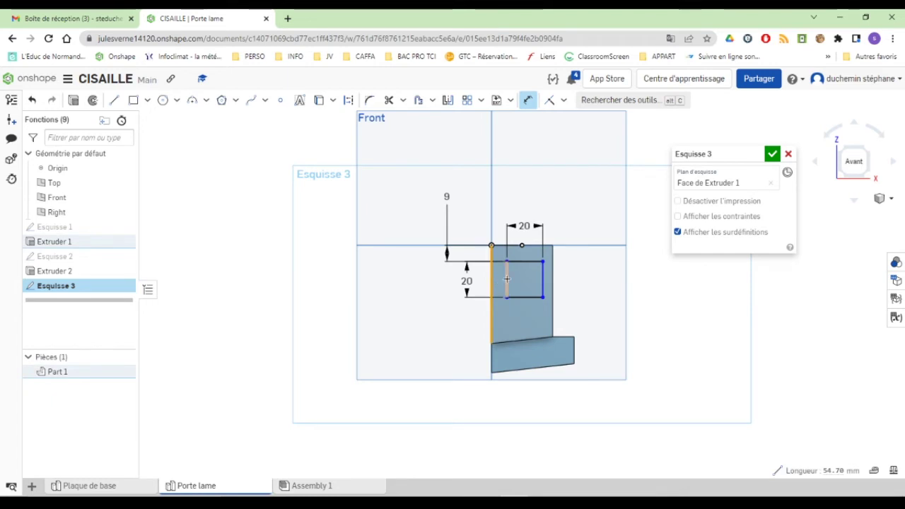
left_click(507, 278)
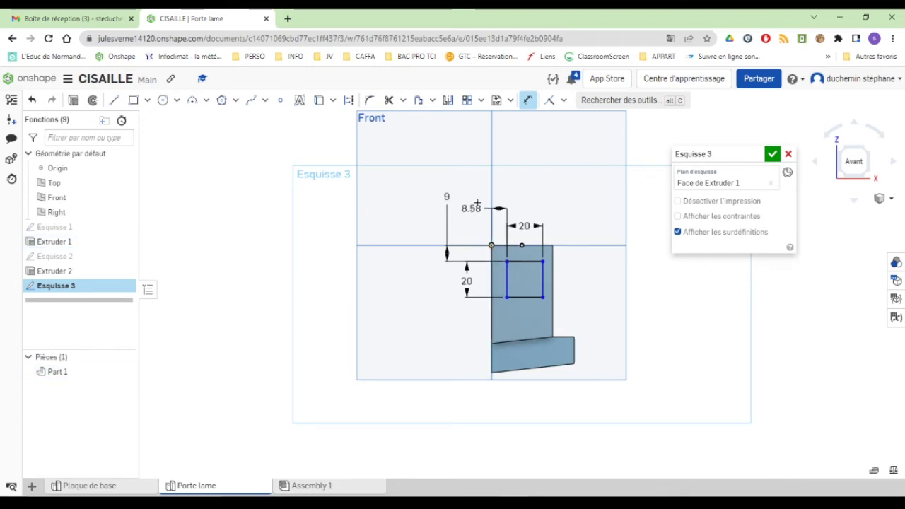
left_click(477, 204)
type("7")
key("Return")
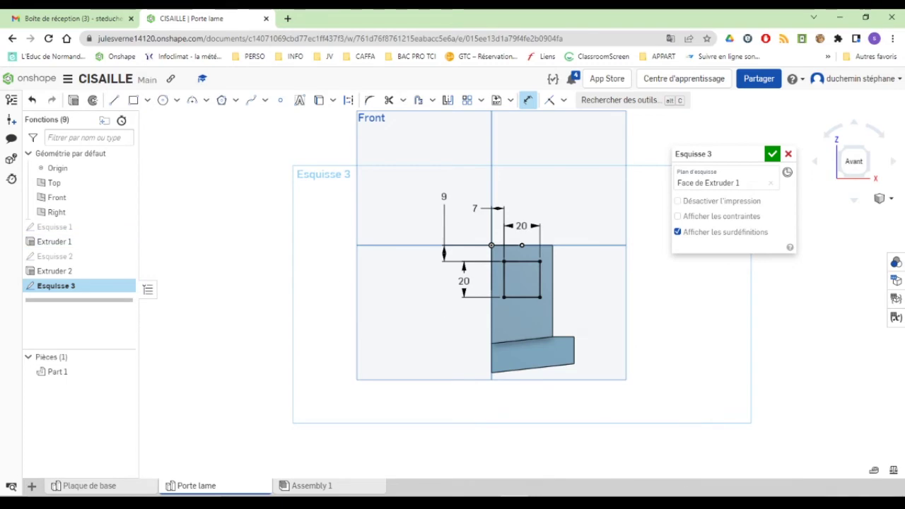
Look up the corner radius in the PDF drawing, then fillet the rectangle's lower-right corner with a 2.5 mm radius.
key("alt+Tab")
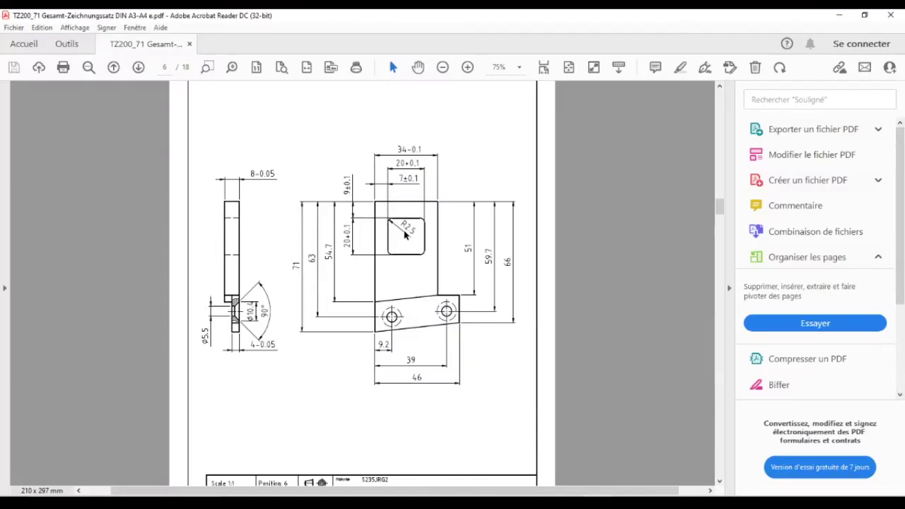
key("alt+Tab")
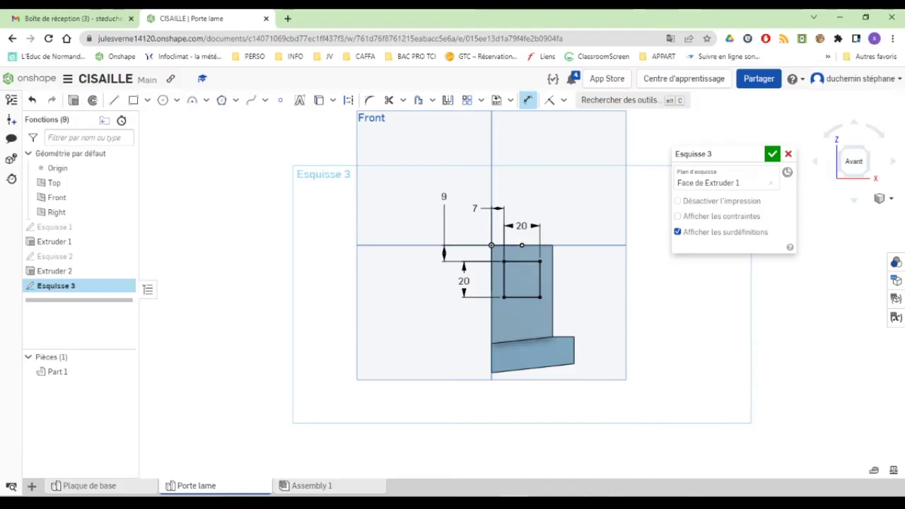
left_click(367, 103)
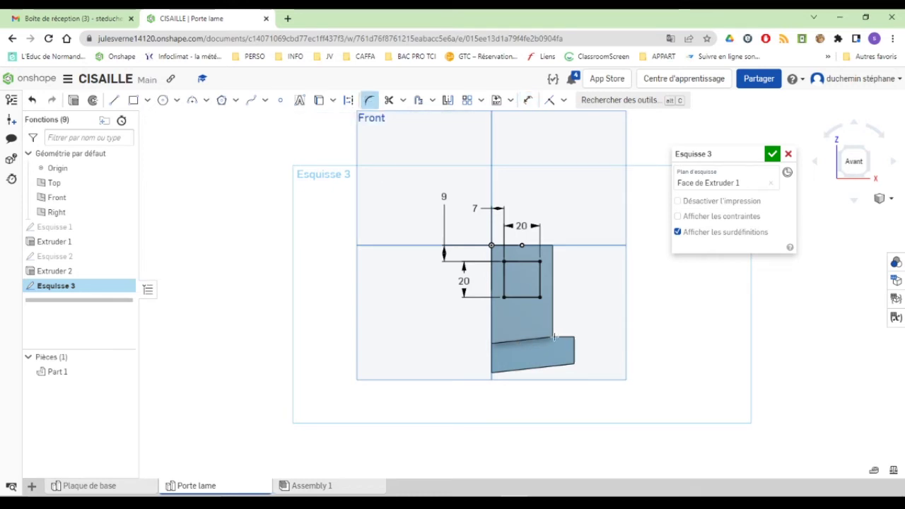
scroll(524, 270, "down", 2)
scroll(520, 283, "up", 6)
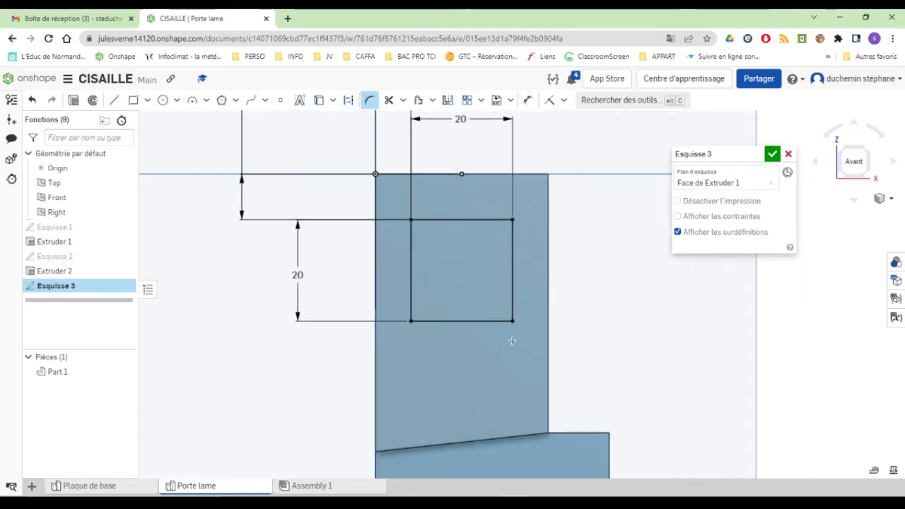
left_click(514, 321)
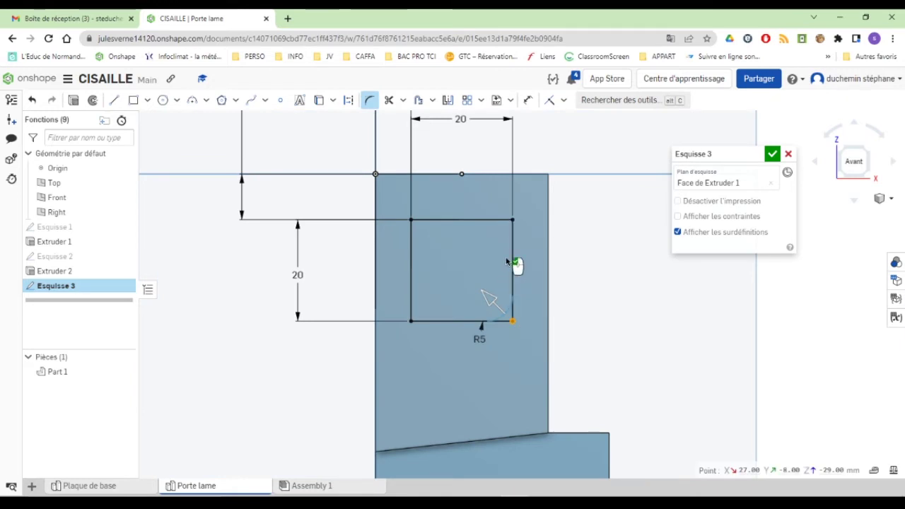
double_click(480, 339)
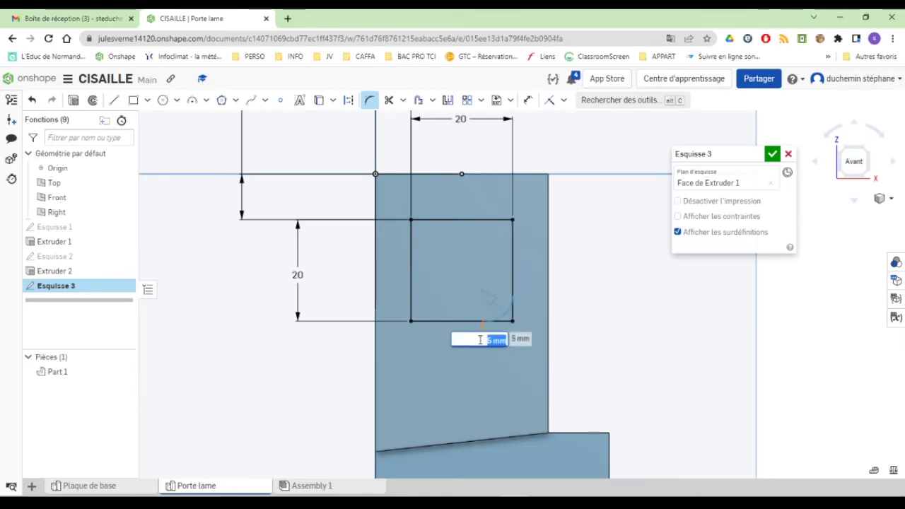
type("2.5")
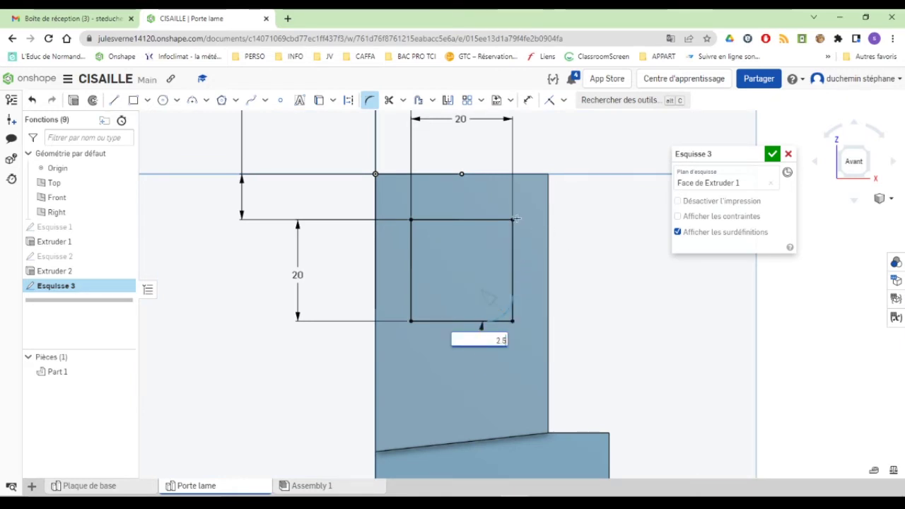
key("Return")
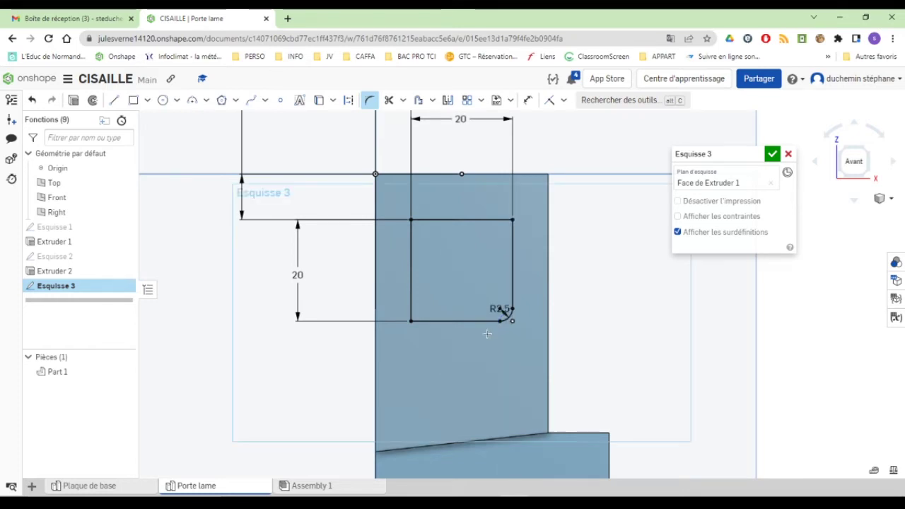
Fillet the rectangle's three remaining corners with the same 2.5 mm radius.
left_click(512, 221)
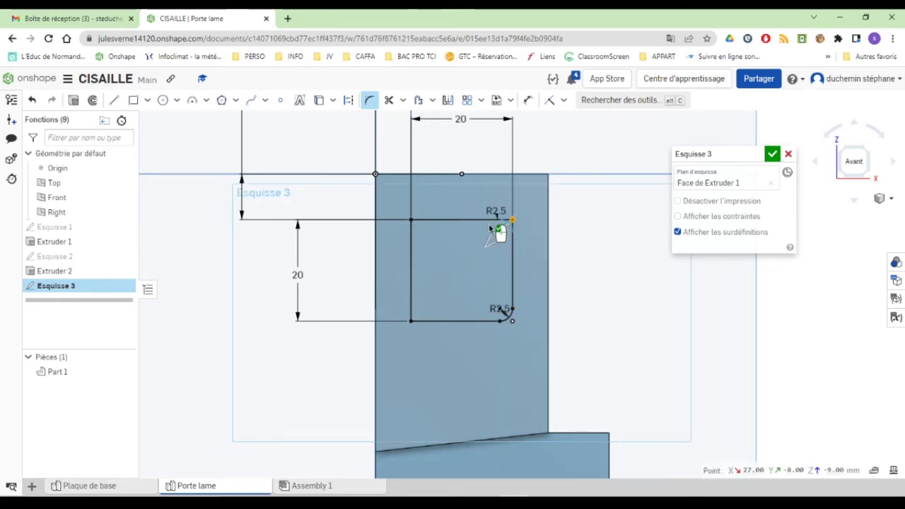
left_click(411, 220)
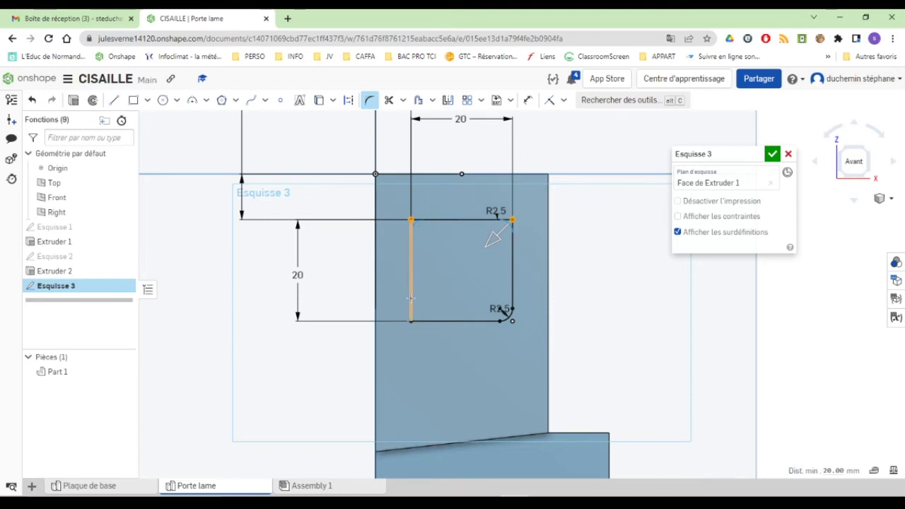
left_click(411, 320)
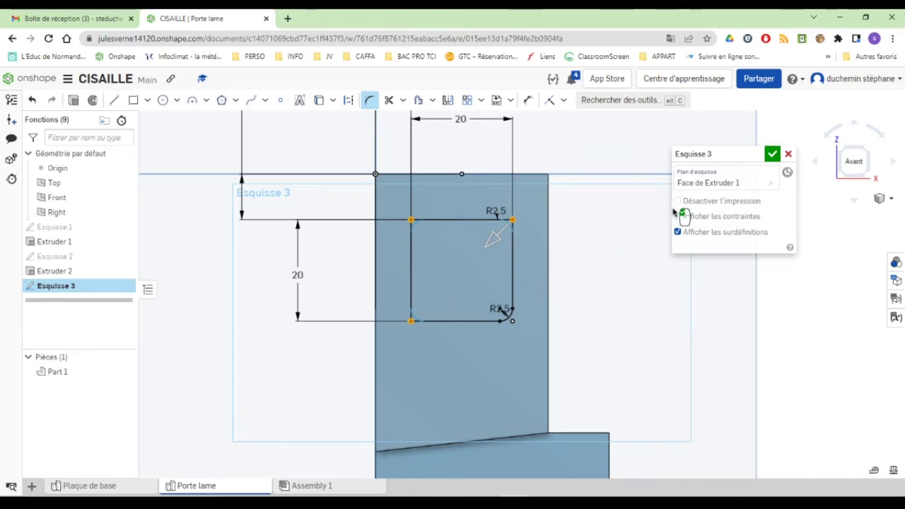
scroll(474, 296, "up", 2)
scroll(473, 296, "down", 3)
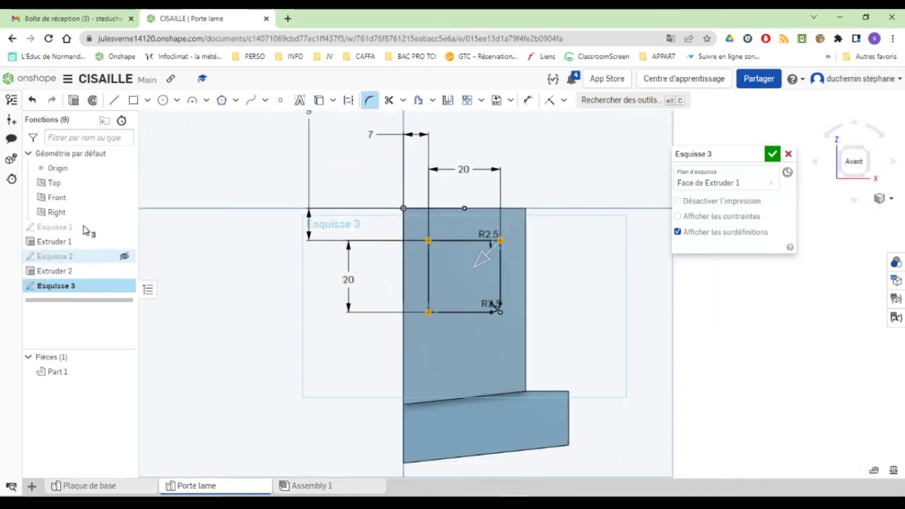
Extrude the rounded square as a material removal through all (À travers tous) to cut the window in the plate.
left_click(72, 100)
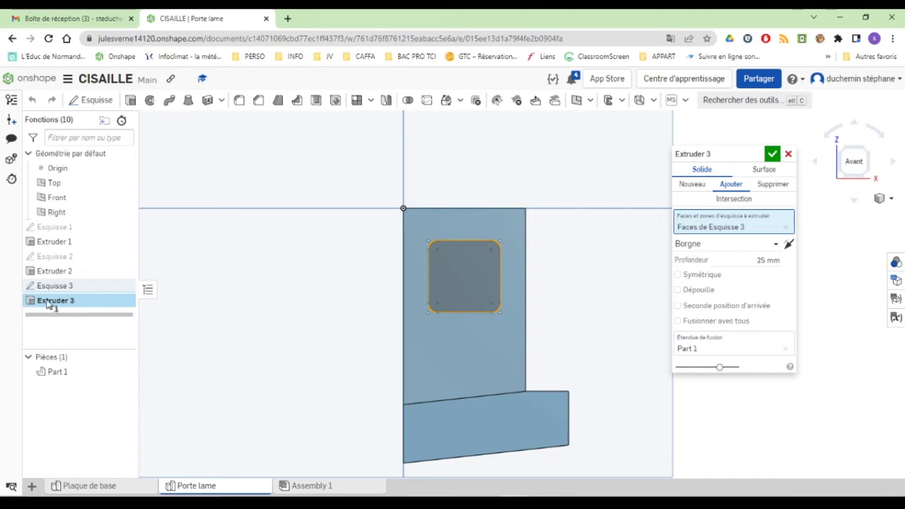
right_click_drag(571, 233, 533, 241)
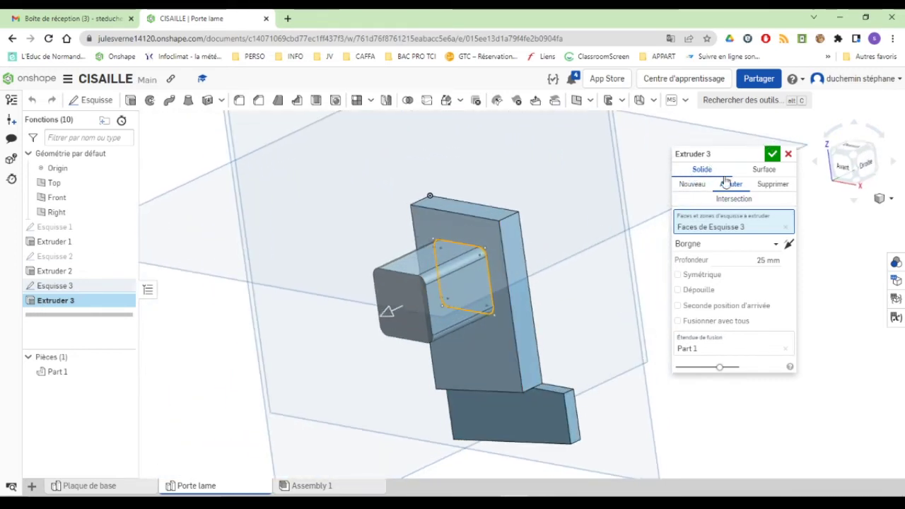
left_click(773, 185)
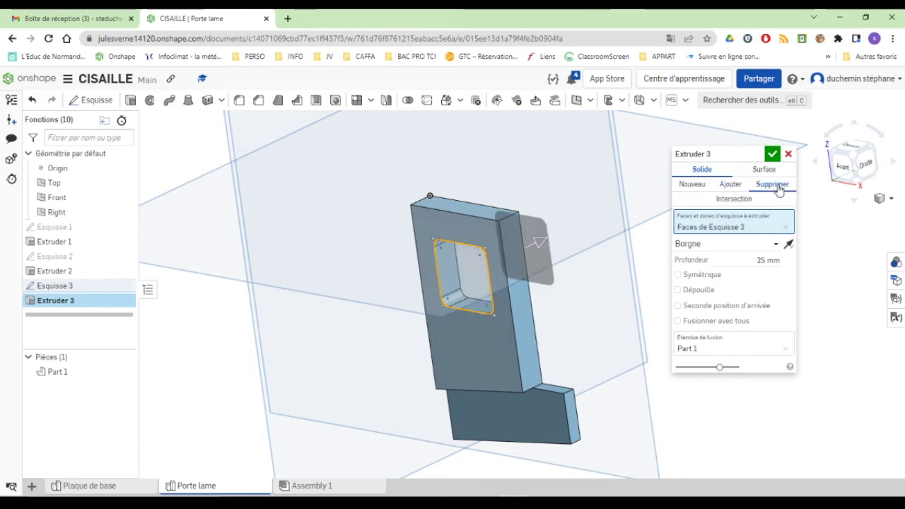
left_click(769, 245)
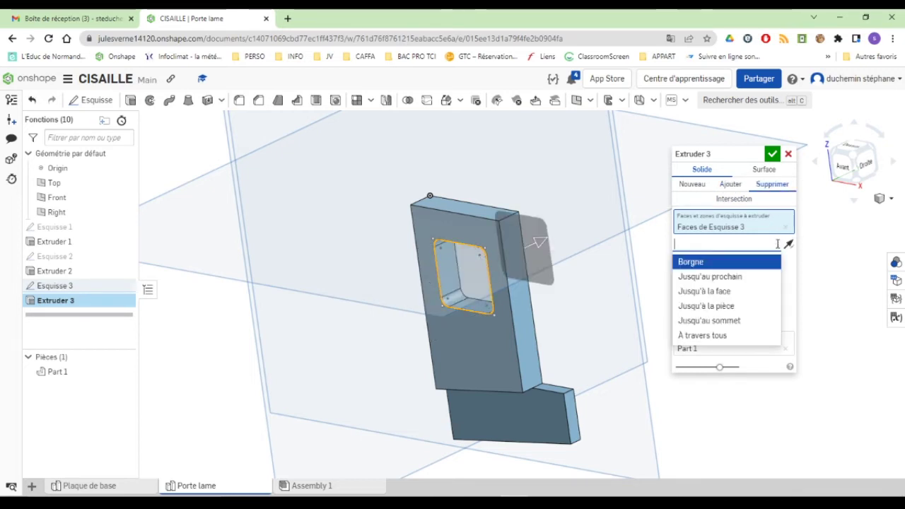
left_click(702, 337)
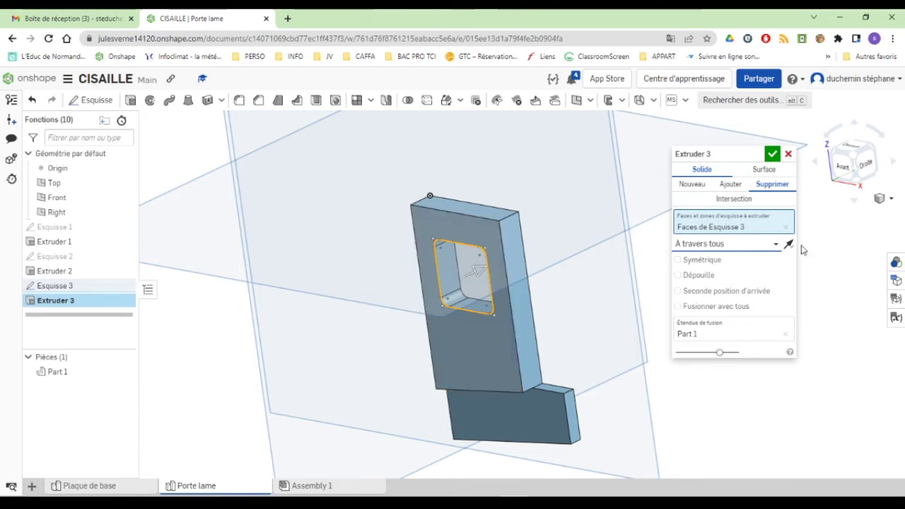
left_click(773, 155)
scroll(498, 347, "down", 1)
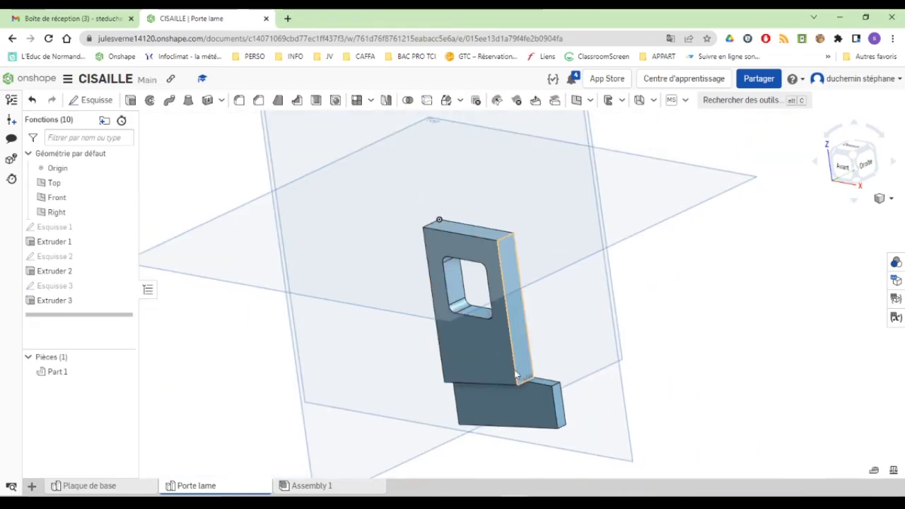
Check the hole layout in the PDF drawing, then start a sketch on the plate's flat back face, viewed straight on.
left_click(556, 503)
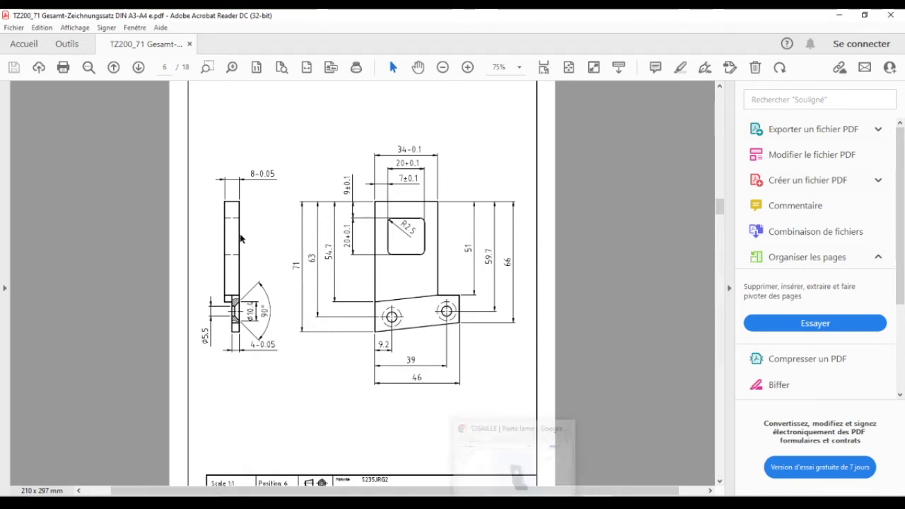
key("alt+Tab")
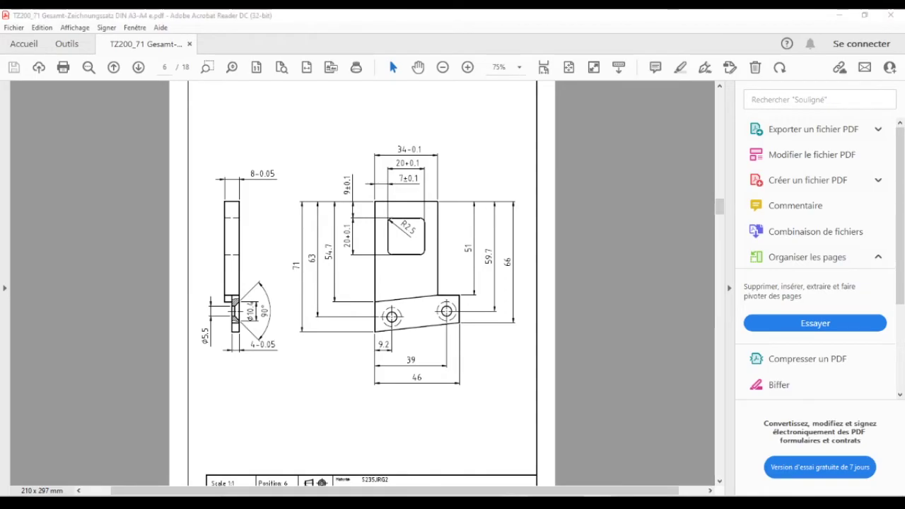
right_click_drag(600, 391, 505, 404)
left_click(503, 404)
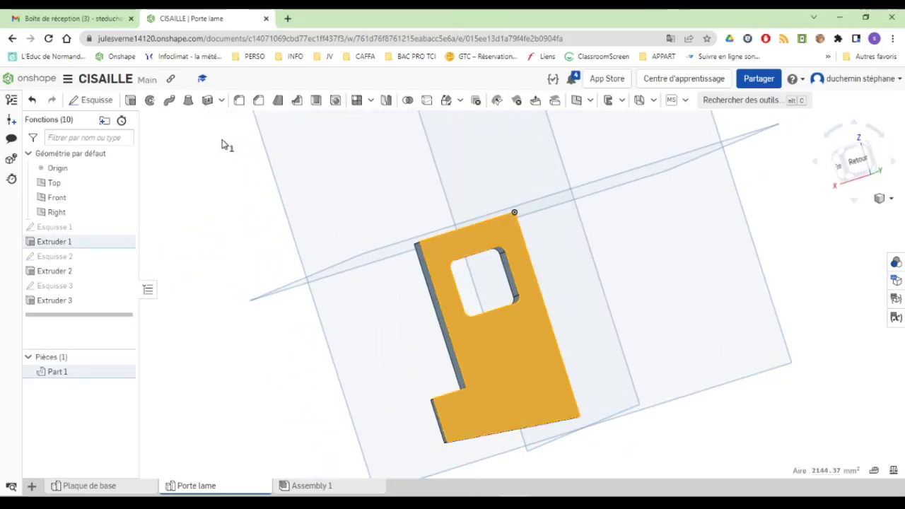
left_click(95, 101)
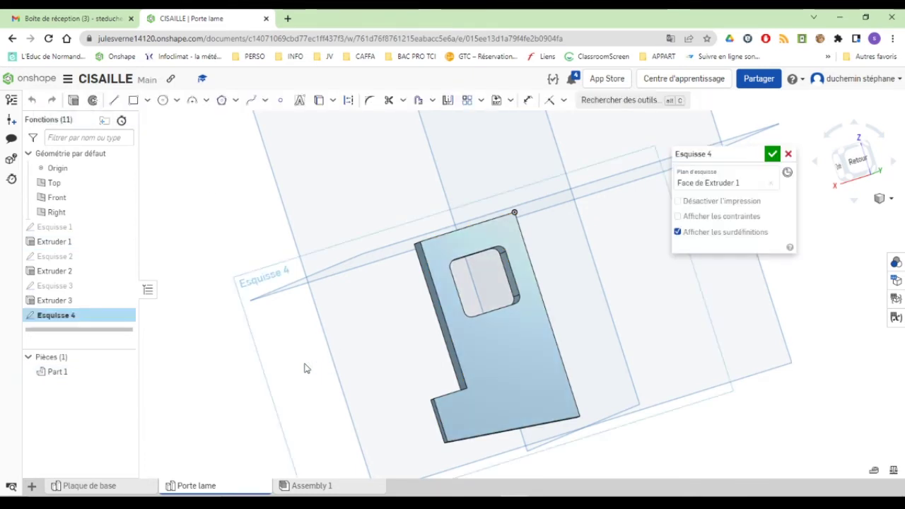
right_click(303, 367)
left_click(341, 460)
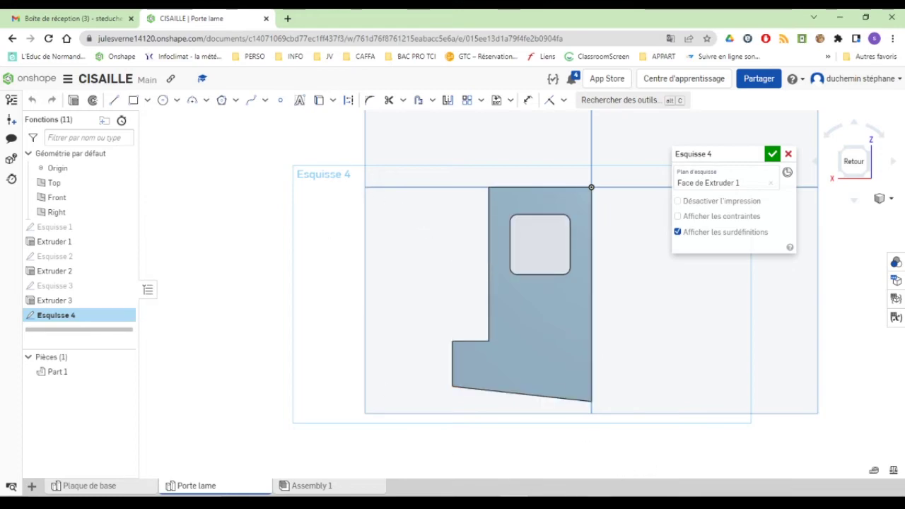
Check the hole positions in the PDF drawing, then place two sketch points in the lower part of the back face.
key("alt+Tab")
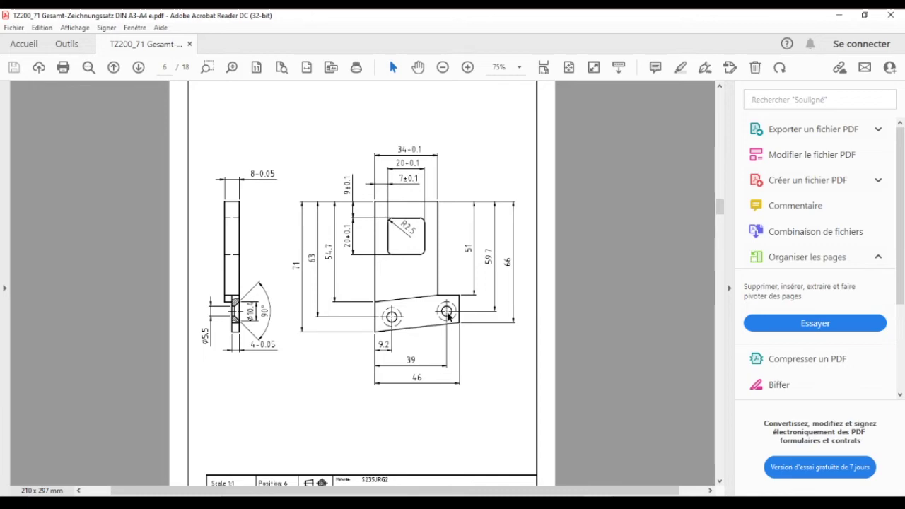
key("alt+Tab")
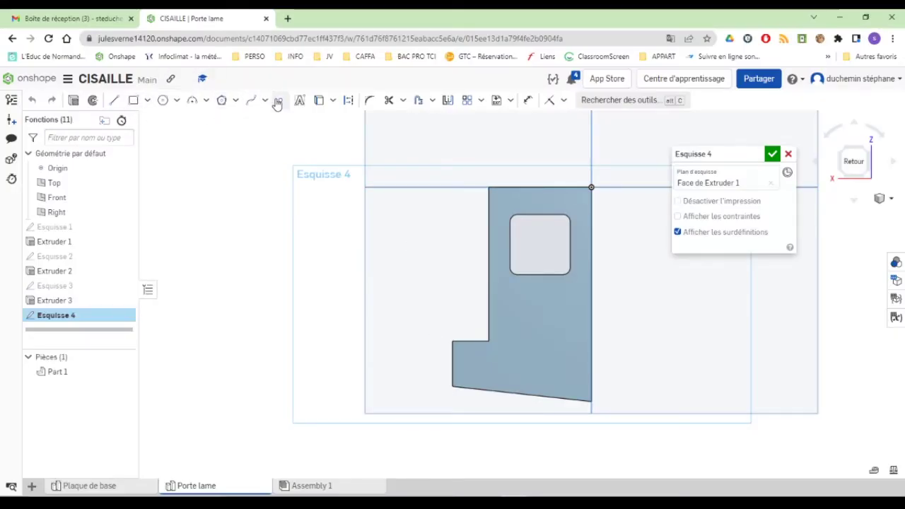
left_click(281, 100)
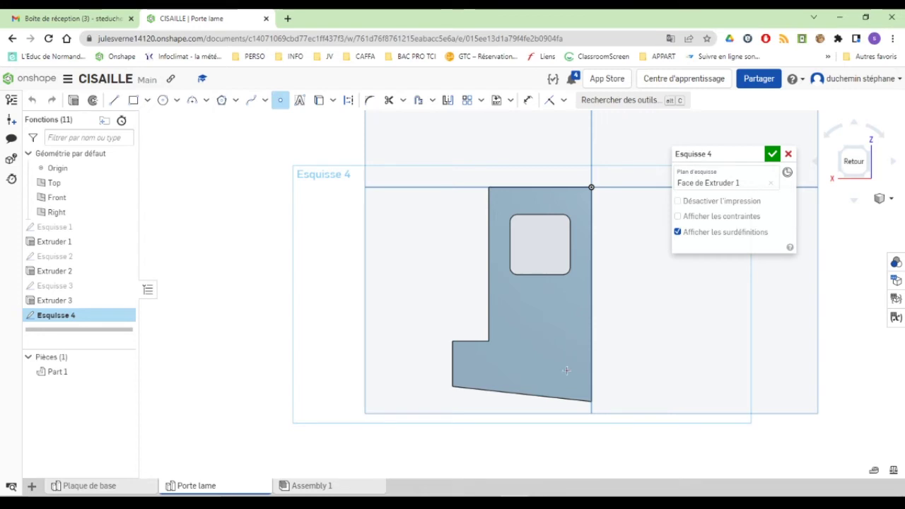
left_click(489, 365)
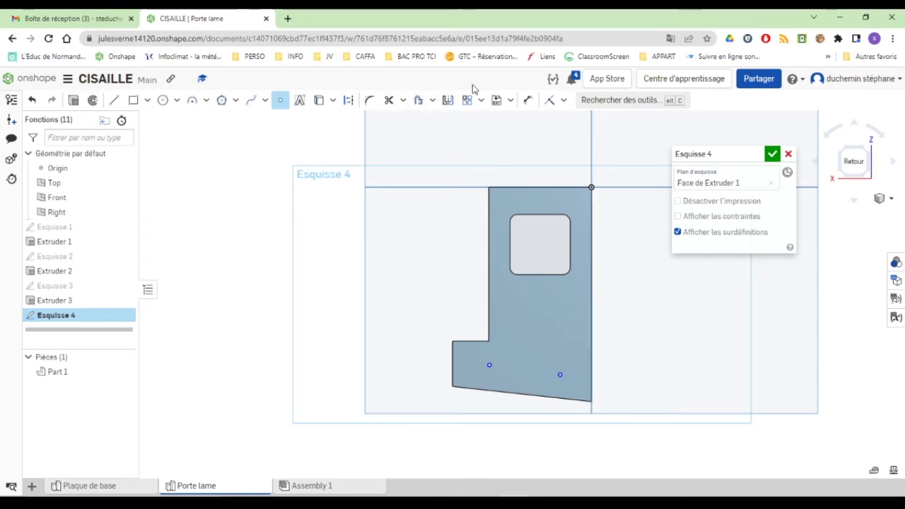
Look up the hole heights in the PDF drawing, then dimension the lower-right point 63 mm below the plate's top edge.
left_click(530, 102)
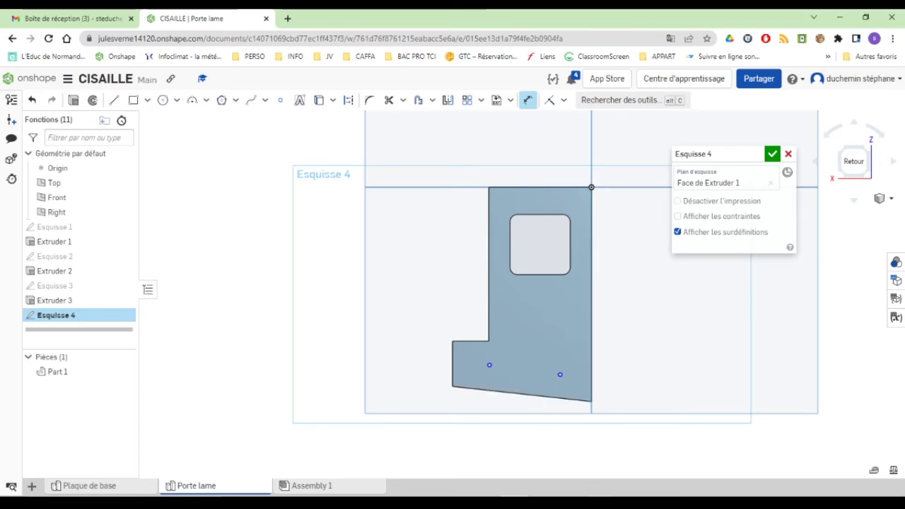
left_click(592, 502)
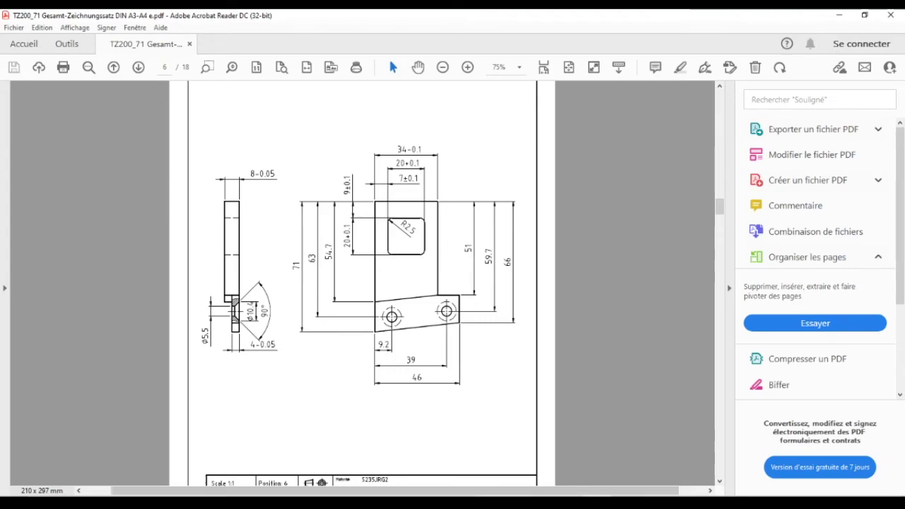
key("alt+Tab")
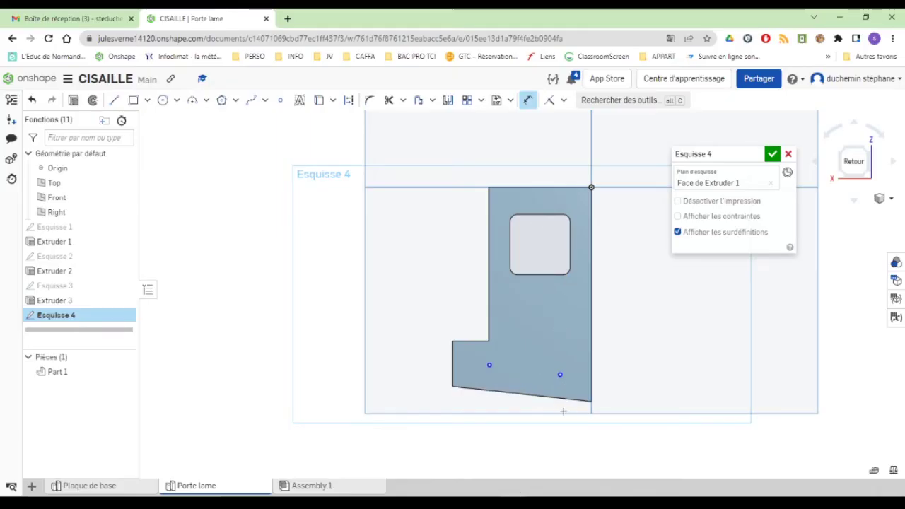
left_click(559, 188)
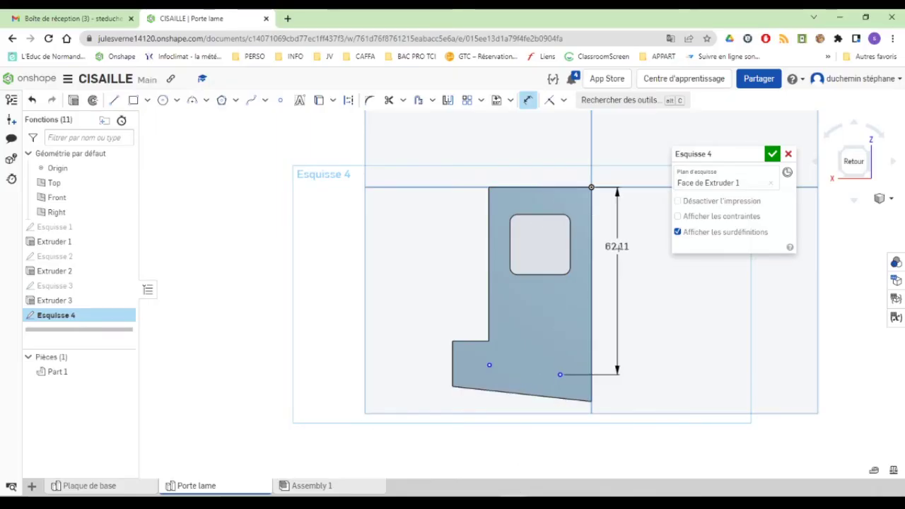
left_click(658, 264)
type("6")
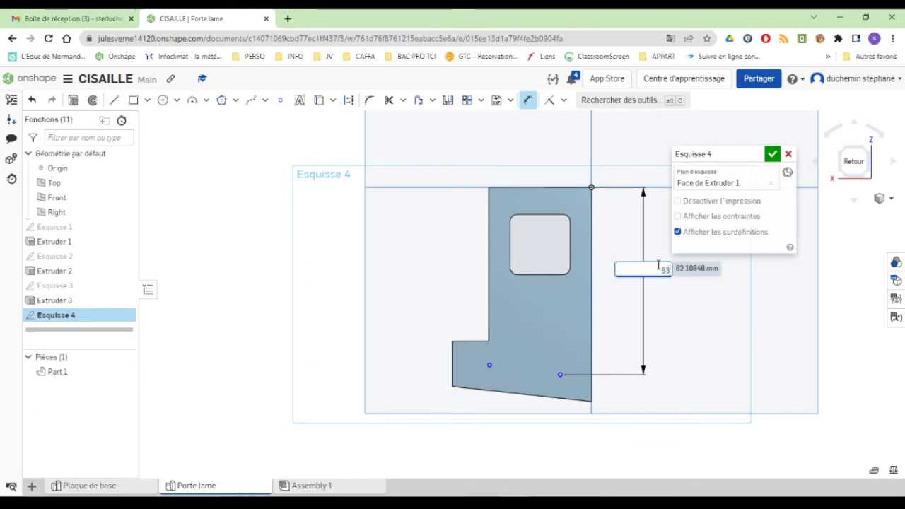
type("3")
key("Return")
Dimension the lower-right point 9.2 mm from the plate's long right edge and move the dimension text clear of its arrows.
left_click(592, 361)
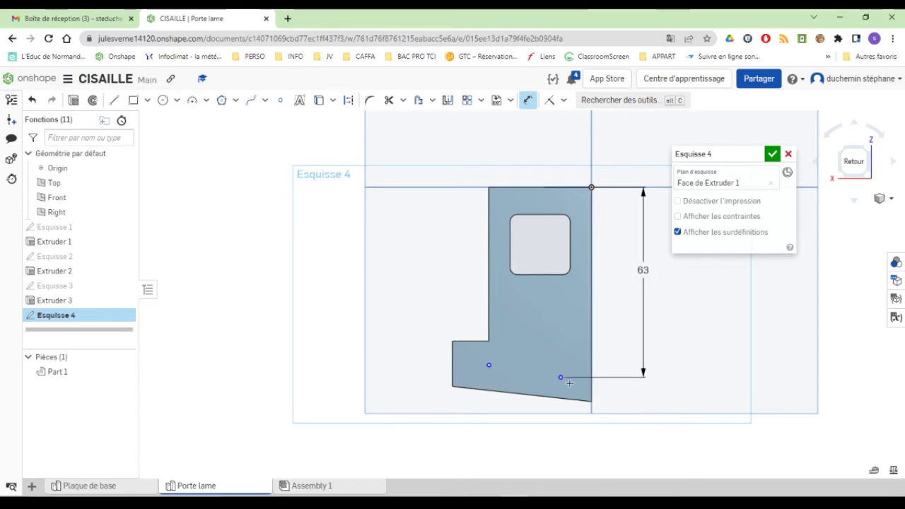
left_click(561, 377)
scroll(565, 411, "up", 4)
scroll(565, 411, "down", 5)
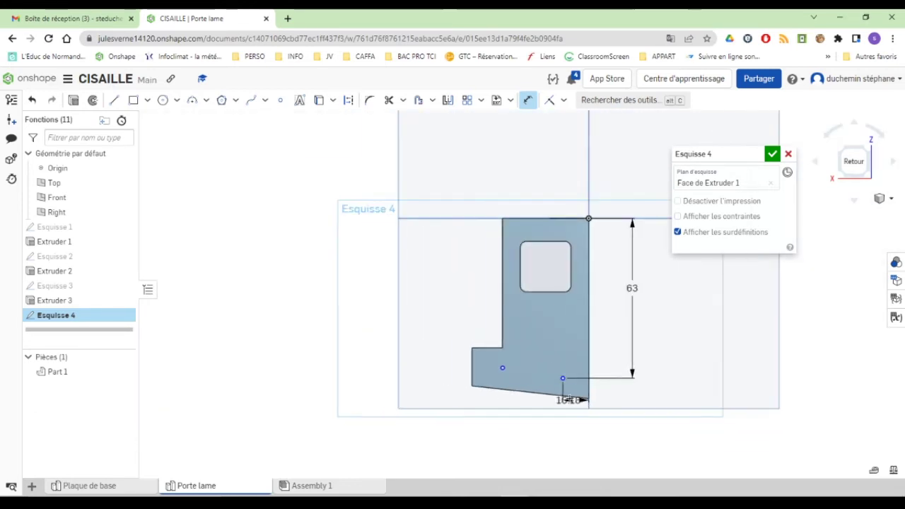
middle_click_drag(571, 396, 531, 303)
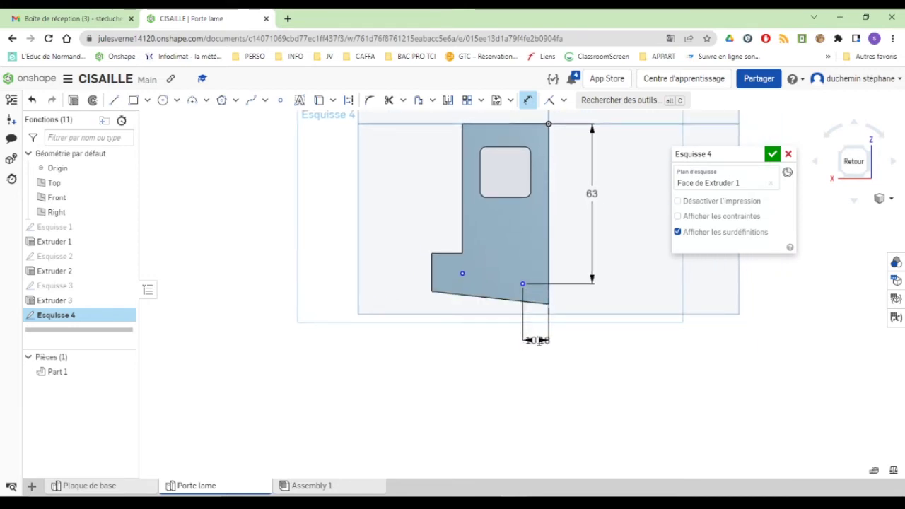
left_click(539, 340)
type("9")
key("Return")
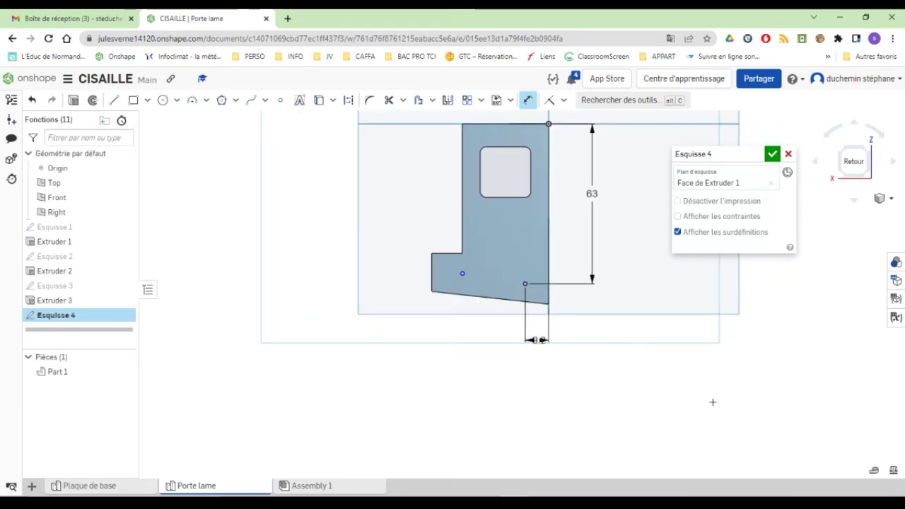
left_click_drag(542, 339, 591, 338)
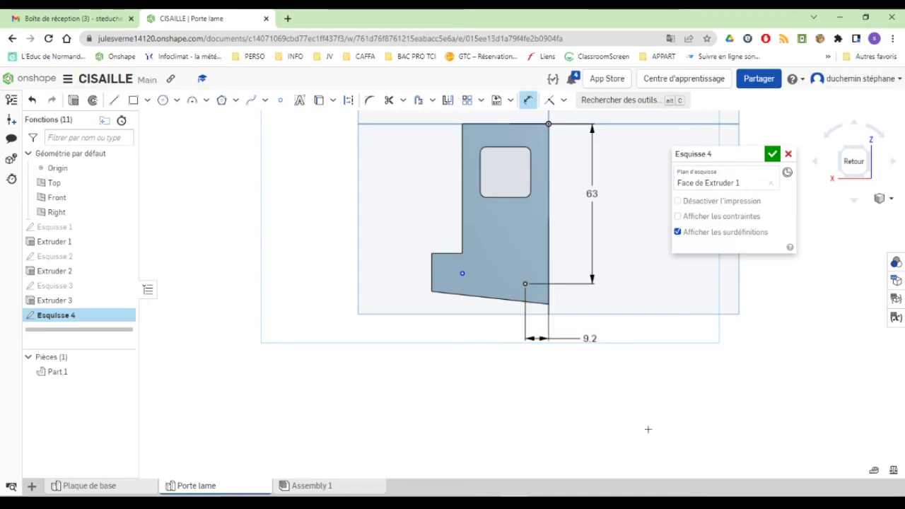
Look up the second hole's offset in the PDF drawing, then dimension the left point 39 mm from the plate's right edge.
key("alt+Tab")
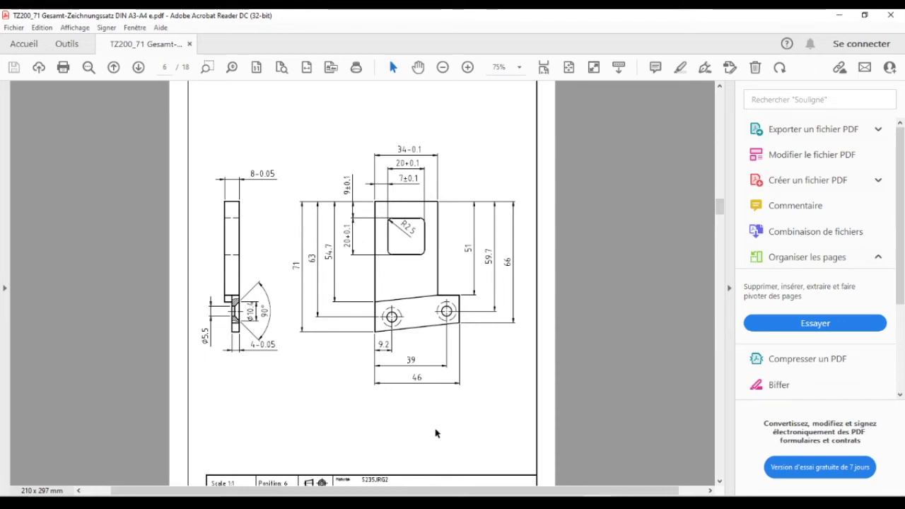
key("alt+Tab")
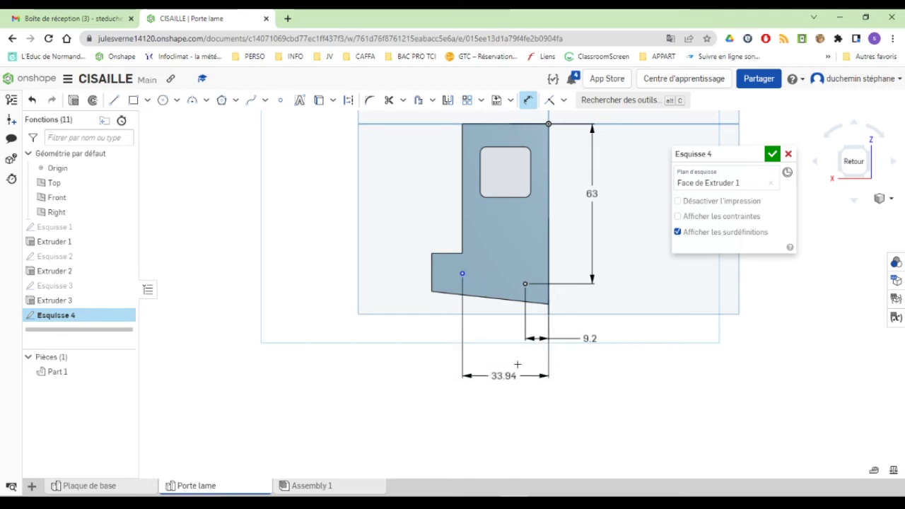
left_click(514, 366)
type("39")
key("Return")
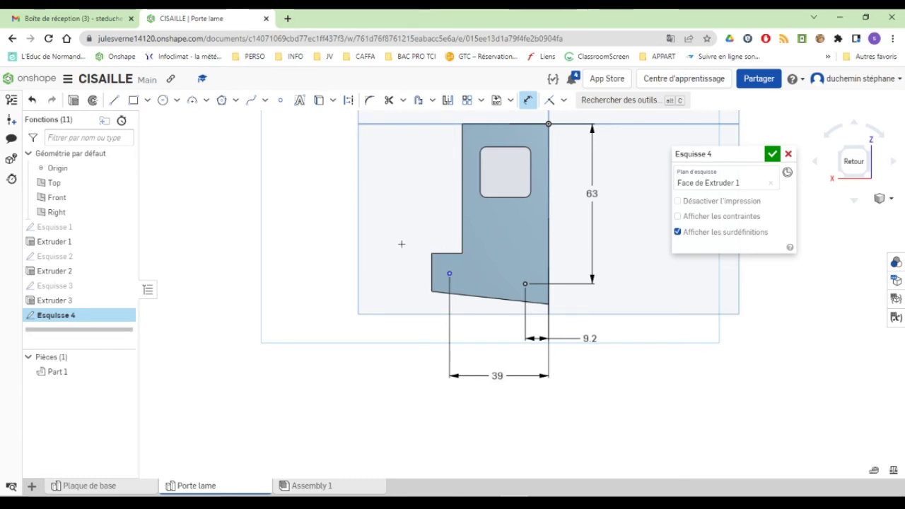
Dimension the left point 59.7 mm below the plate's top edge and finish the sketch.
left_click(467, 124)
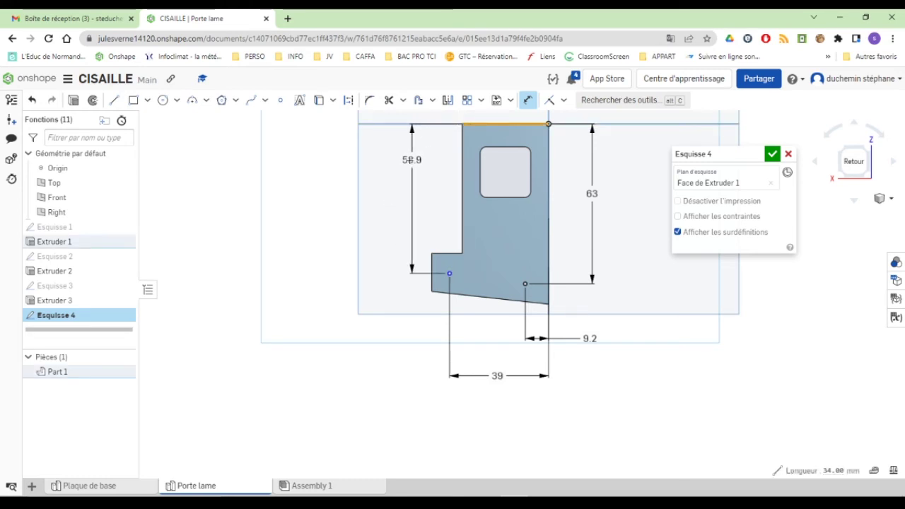
left_click(388, 161)
type("5")
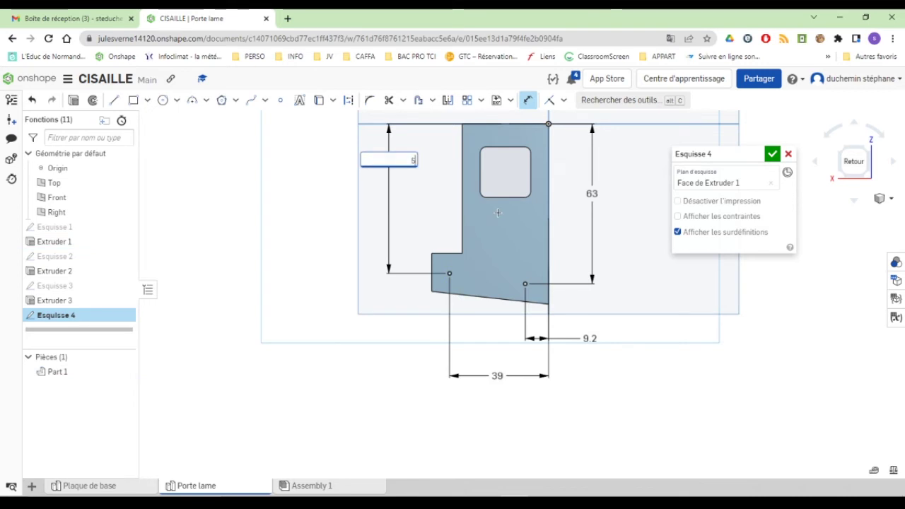
type("9.7")
key("Return")
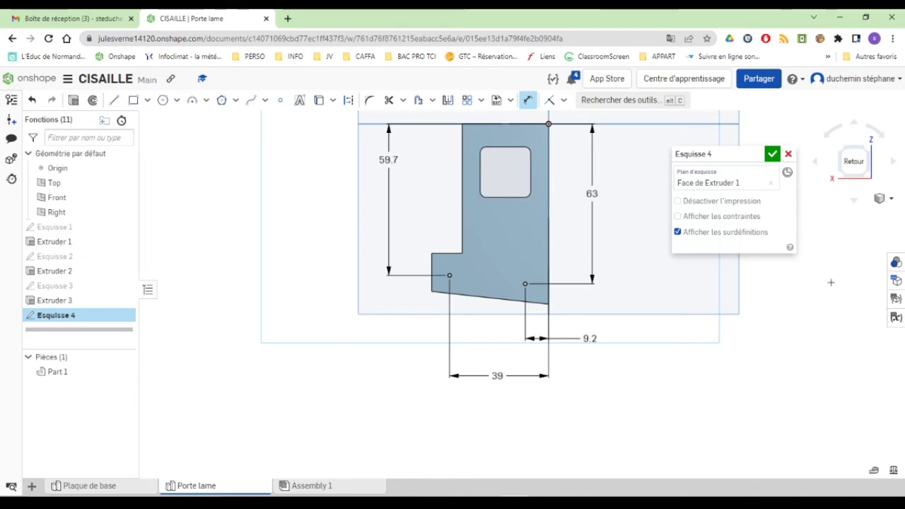
left_click(773, 155)
Check the hole details in the PDF drawing, then create countersunk (Fraisé) holes at both points of Esquisse 4.
left_click(592, 497)
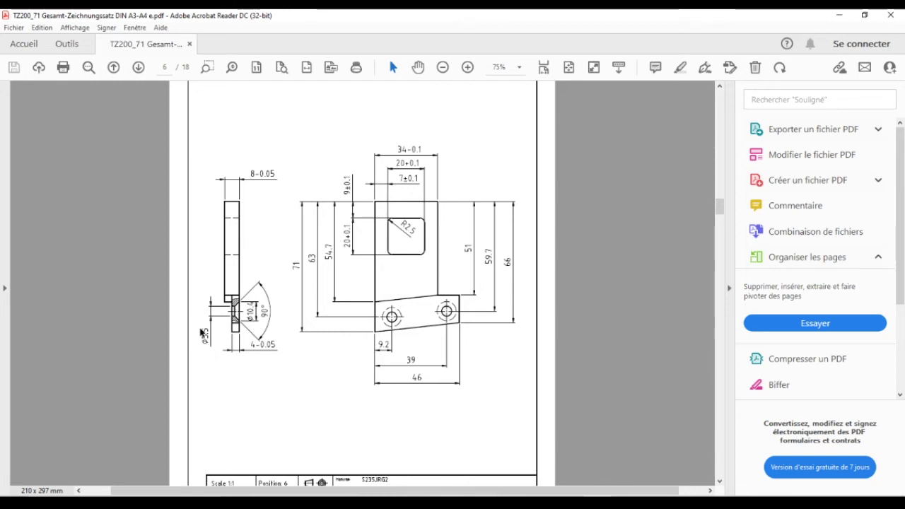
left_click(509, 499)
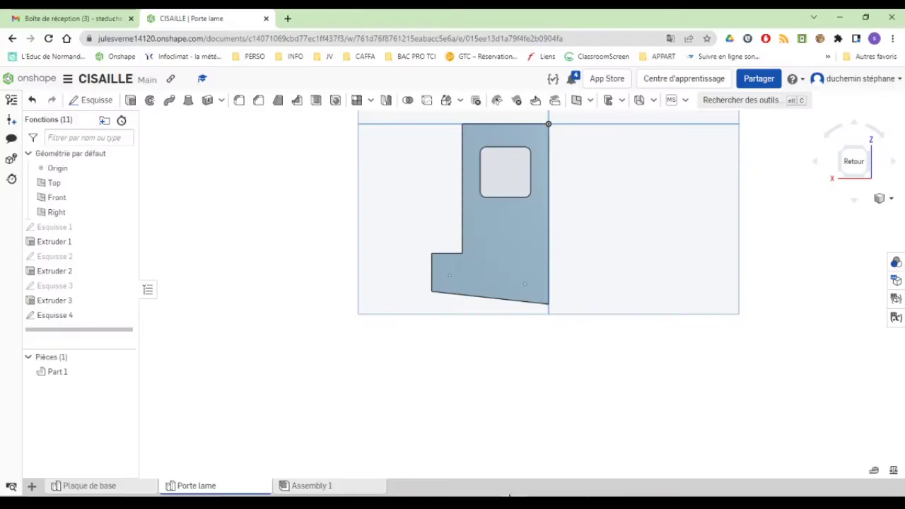
left_click(335, 102)
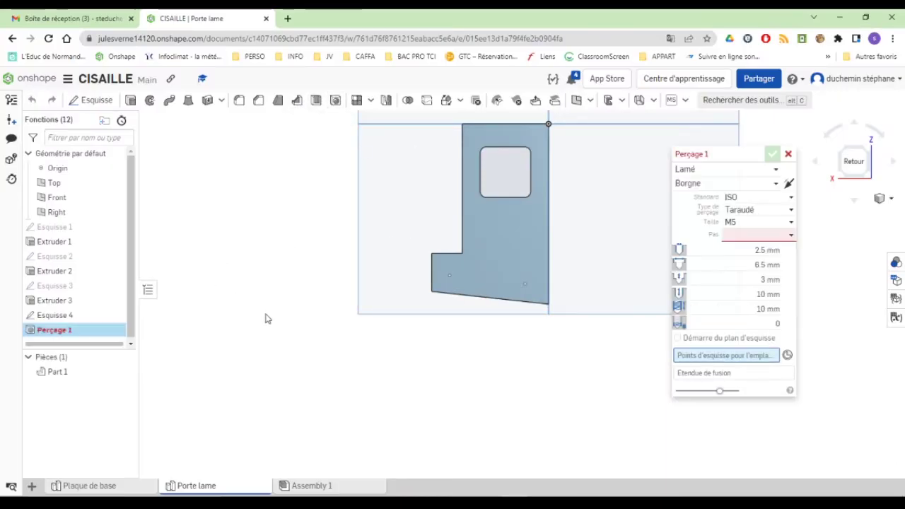
left_click(737, 170)
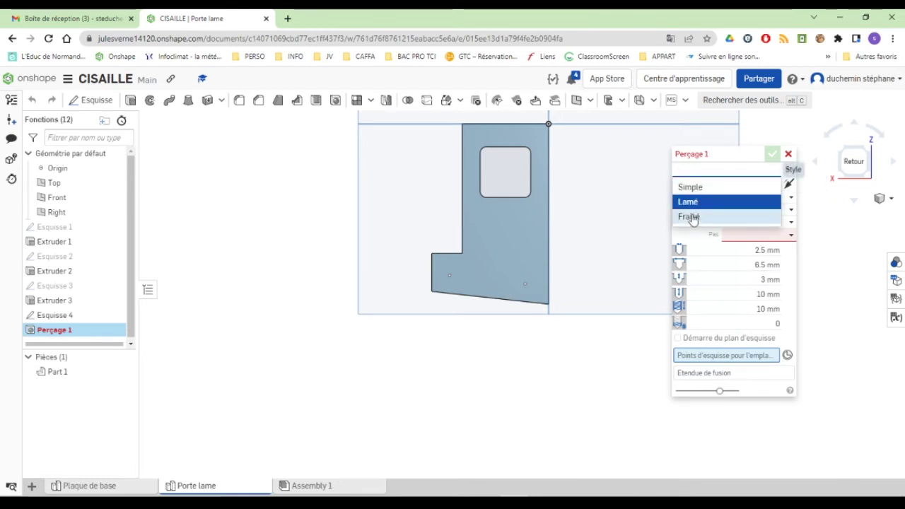
left_click(691, 217)
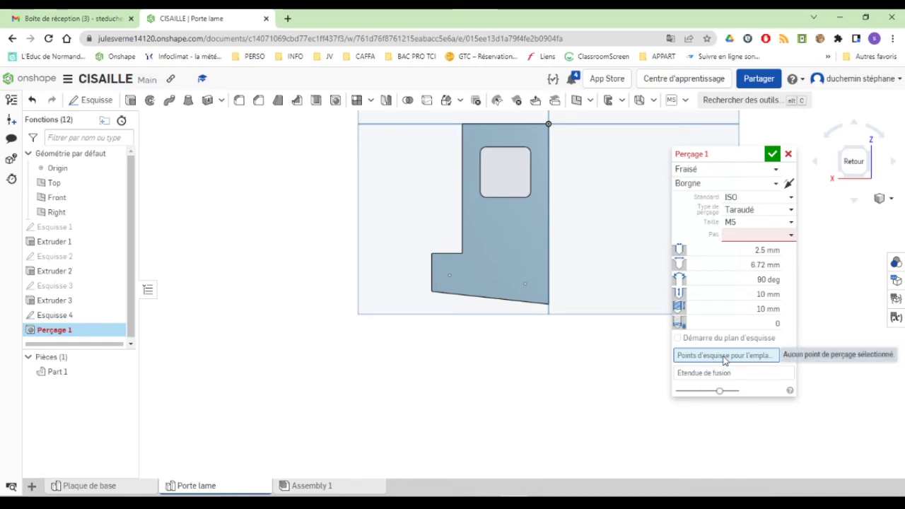
left_click(54, 316)
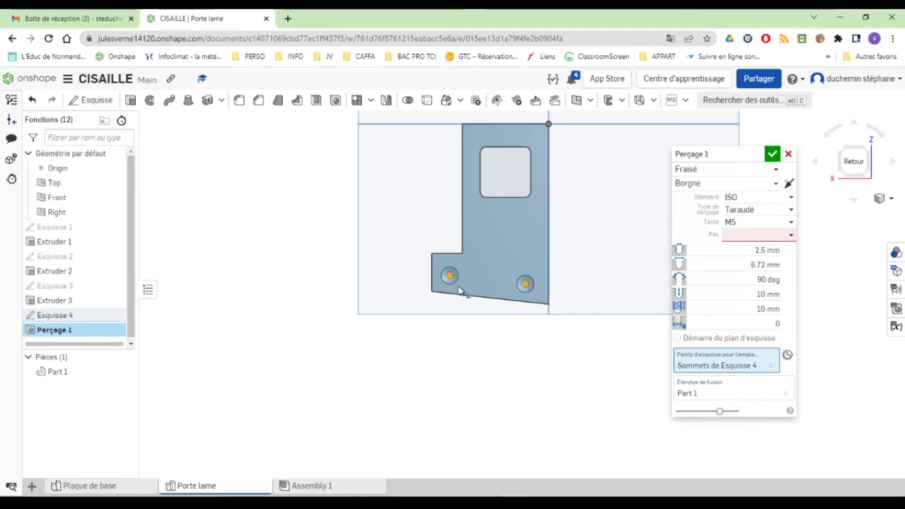
left_click(772, 155)
Hide the Top, Front and Right default planes and inspect the drilled part from the front.
right_click_drag(562, 319, 350, 365)
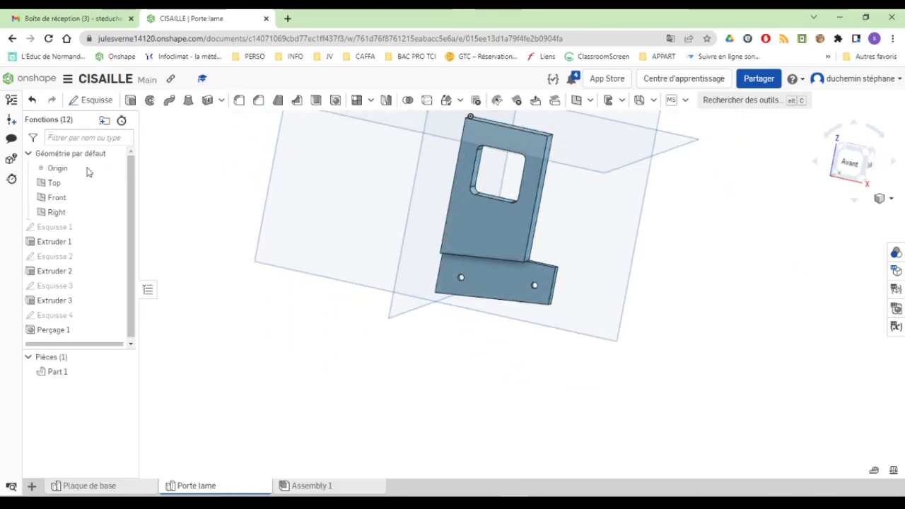
left_click(114, 183)
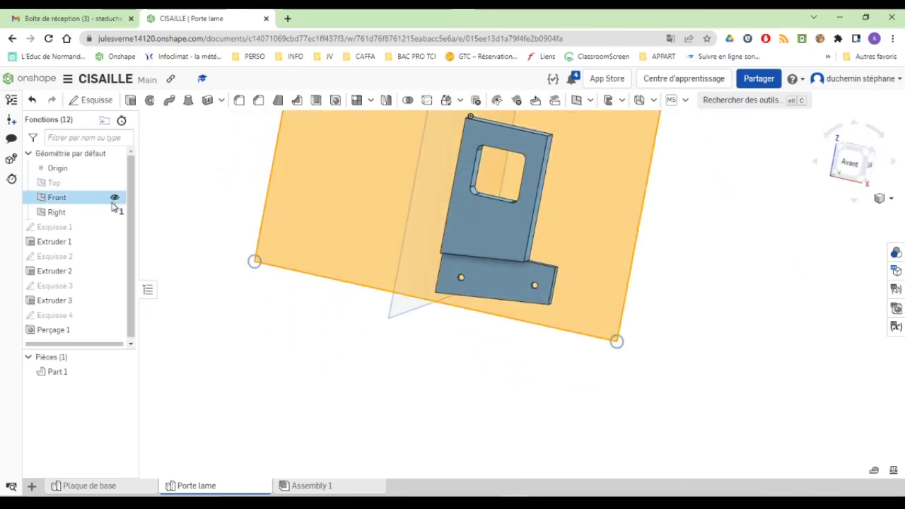
left_click(114, 197)
left_click(114, 213)
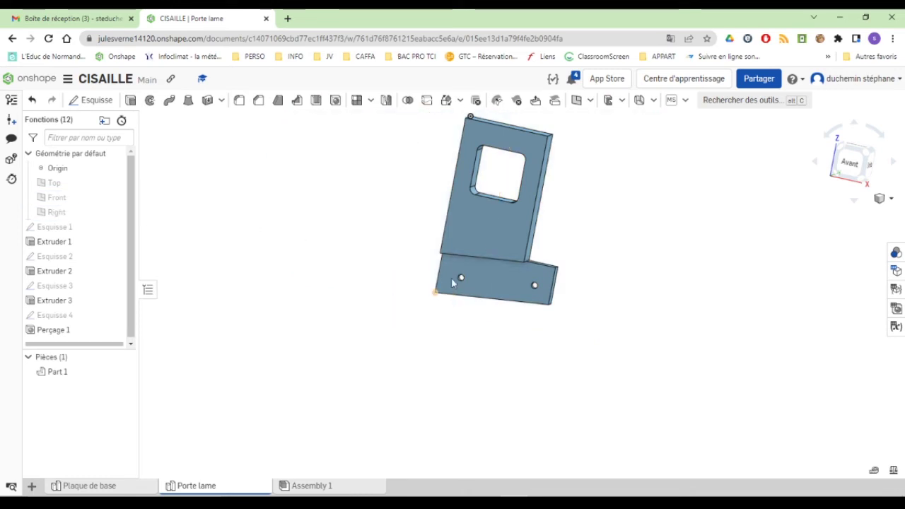
right_click_drag(452, 278, 583, 283)
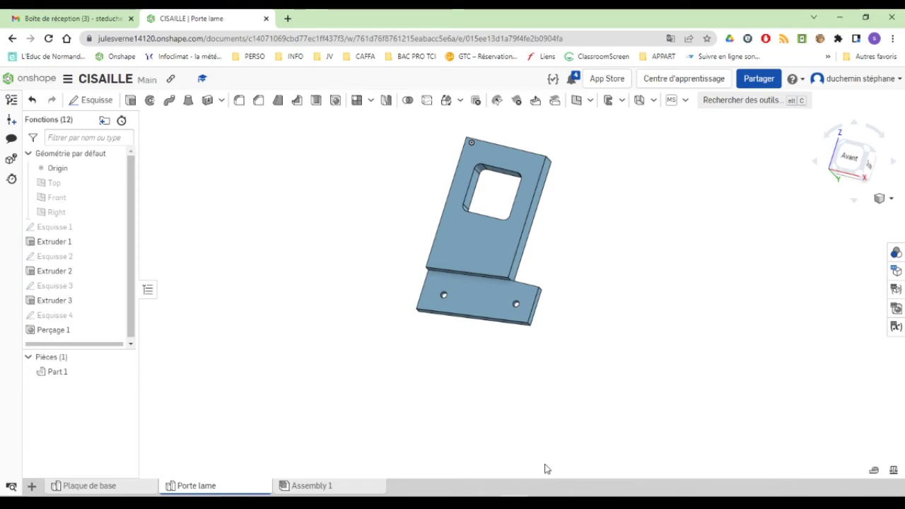
Look up the eccentric guide's drawing on page 7 of the PDF.
left_click(545, 502)
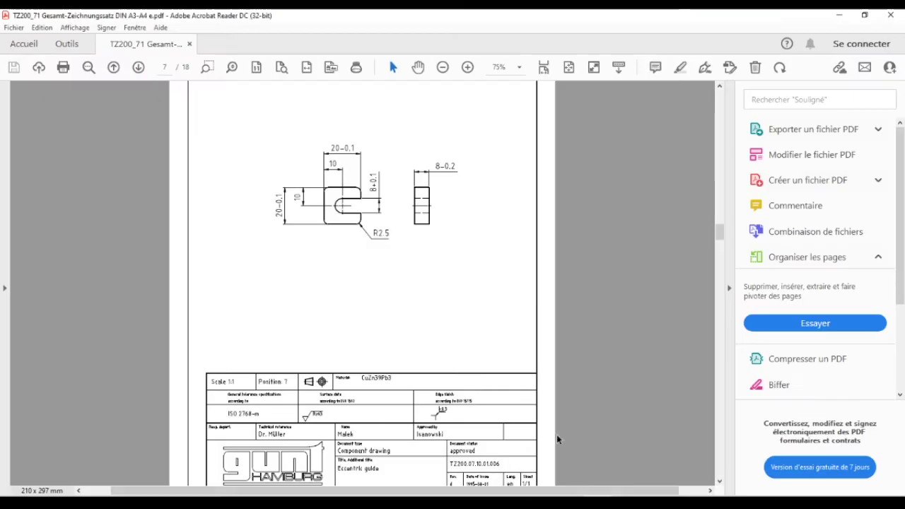
scroll(362, 452, "up", 1)
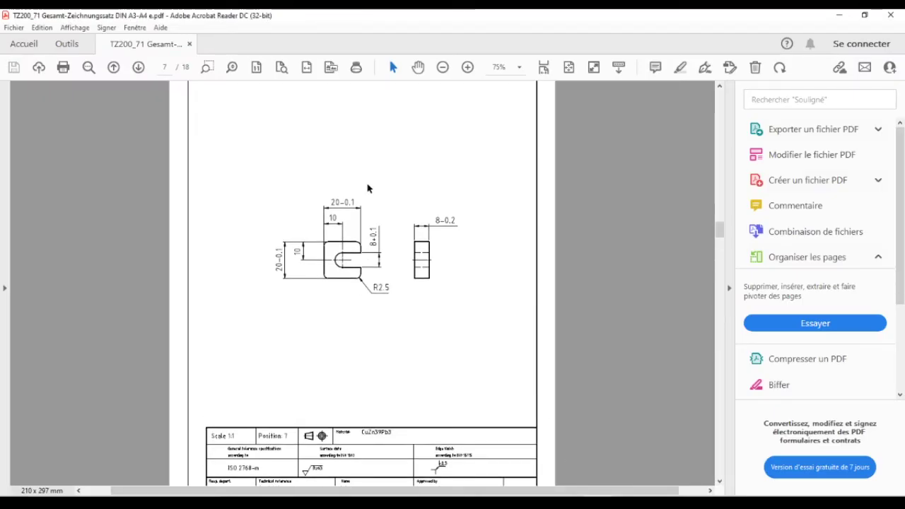
key("alt+Tab")
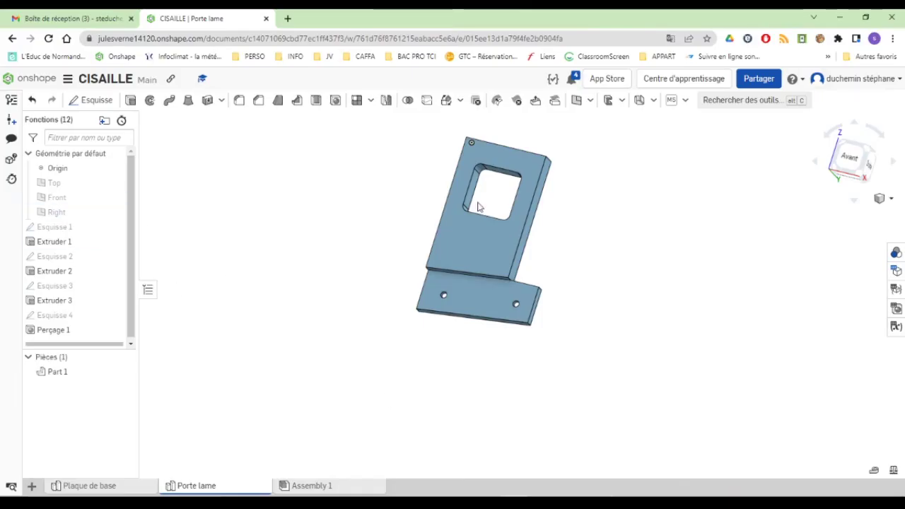
Rename the finished part from the parts list as "Porte lame".
right_click(55, 376)
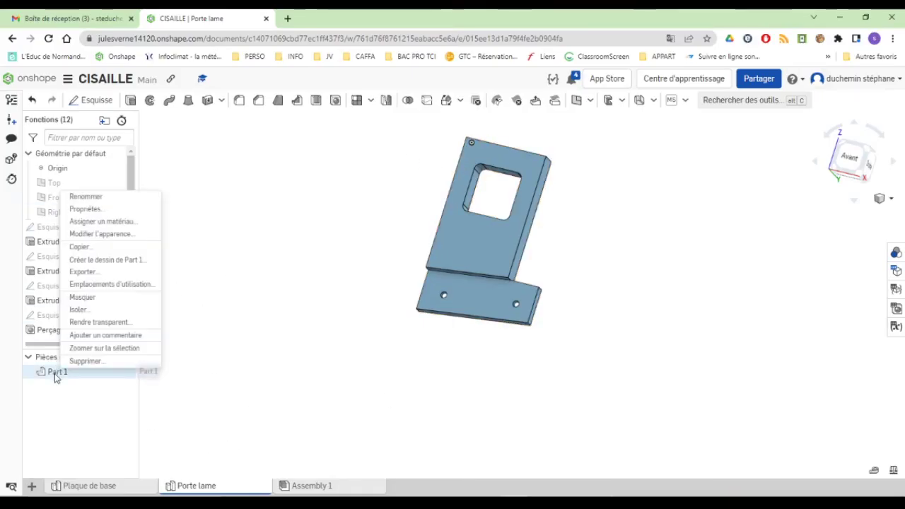
left_click(82, 199)
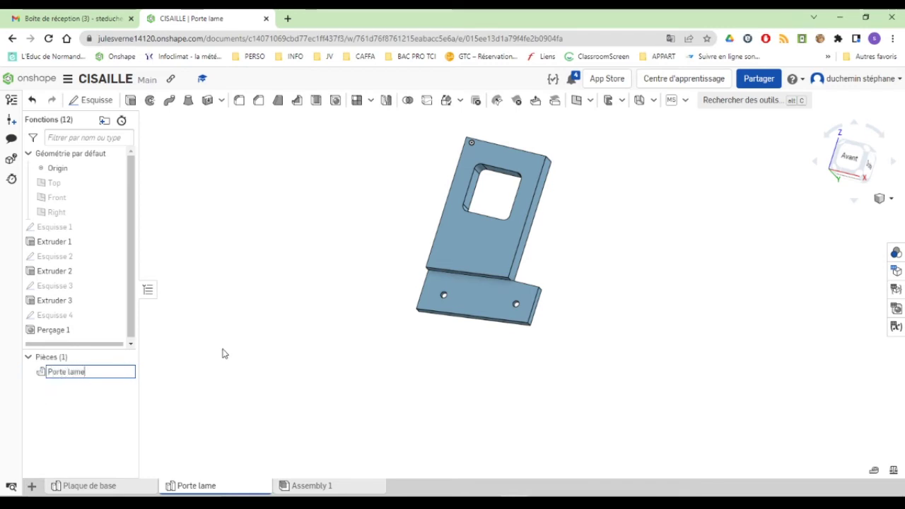
left_click(193, 351)
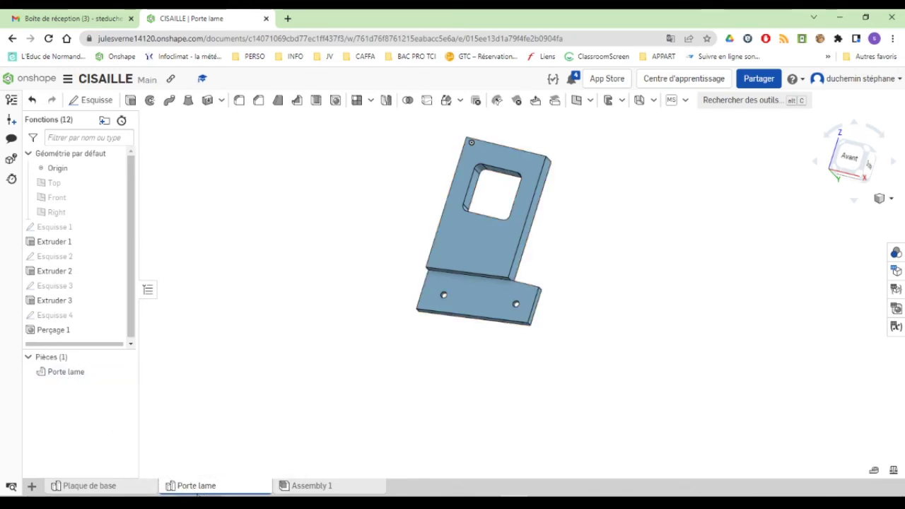
Create a new part studio in the document and name it "Guide excentrique".
mouse_move(209, 492)
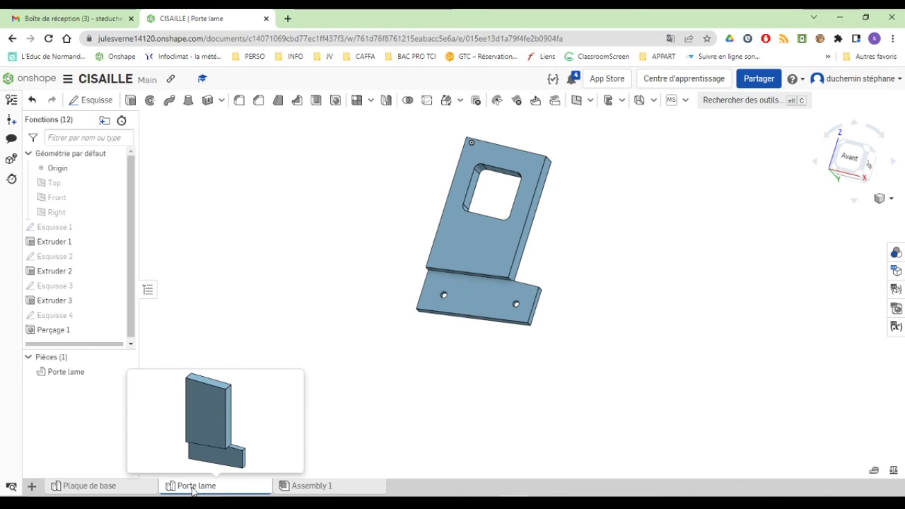
left_click(32, 488)
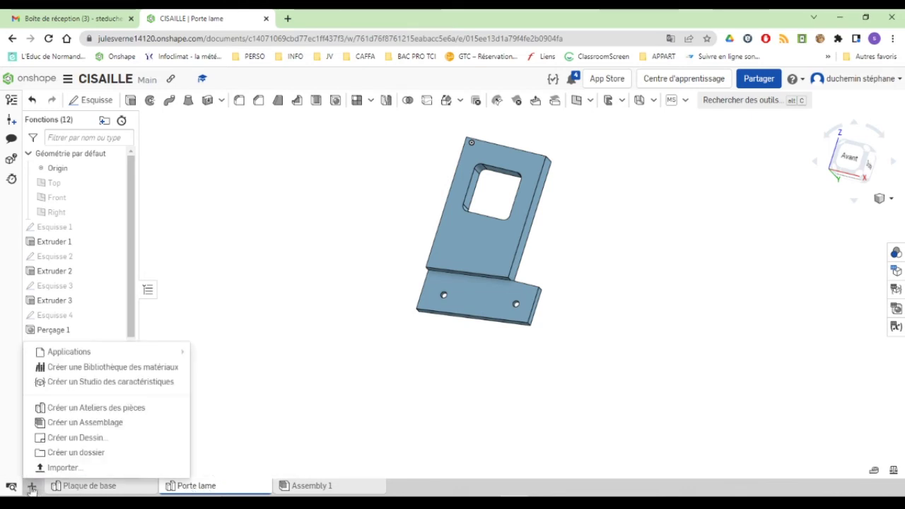
left_click(67, 412)
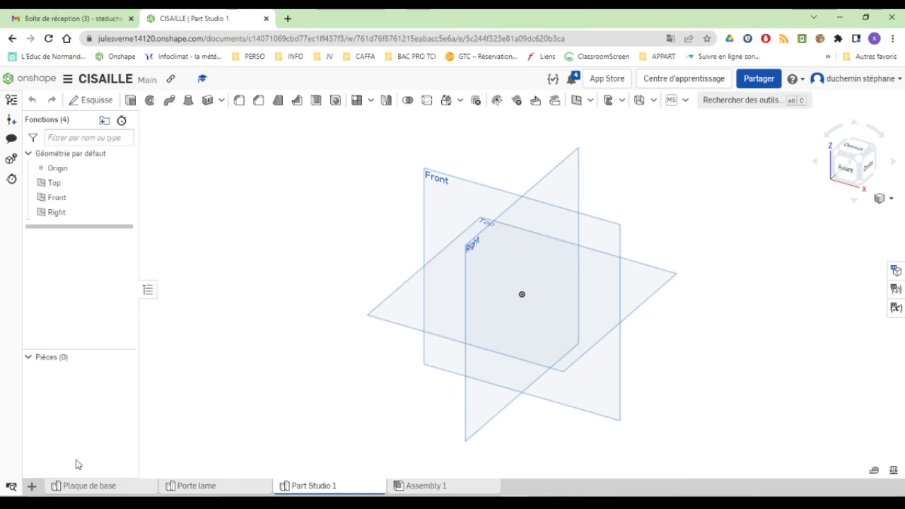
right_click(319, 486)
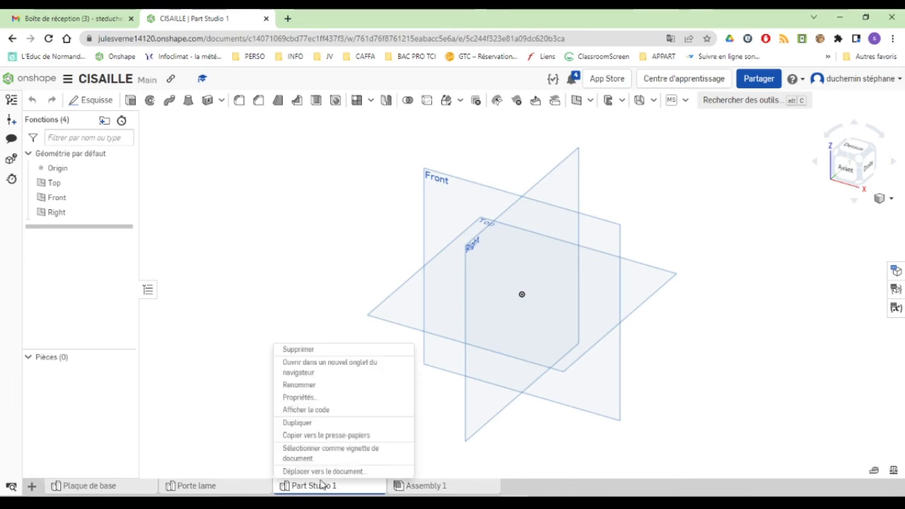
left_click(299, 385)
type("Guide e")
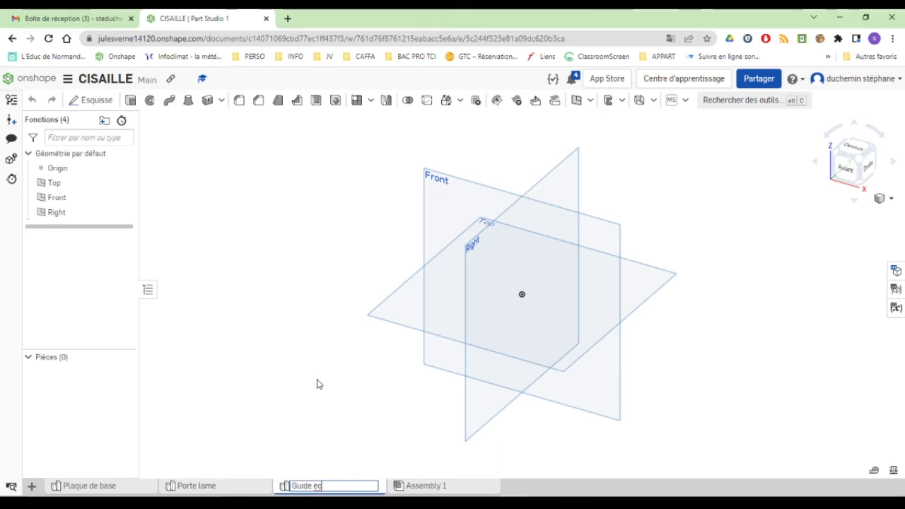
type("xcentrique")
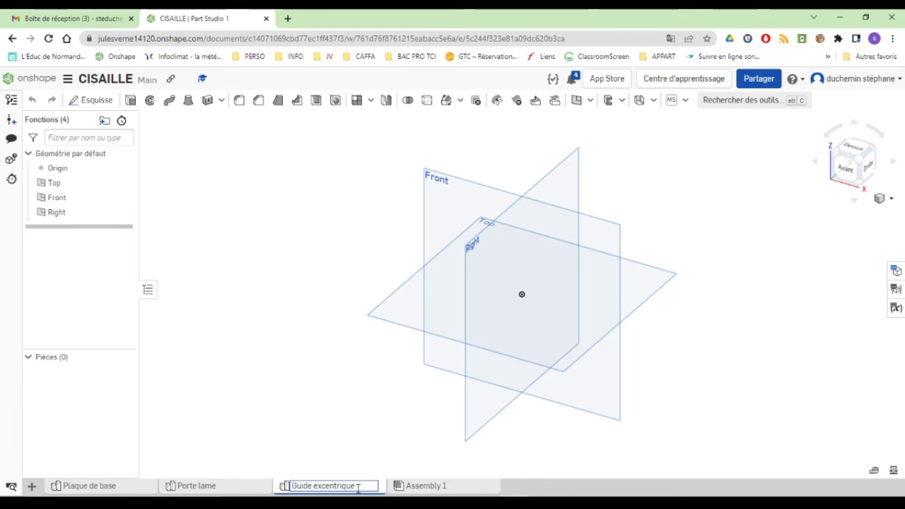
left_click_drag(358, 488, 282, 494)
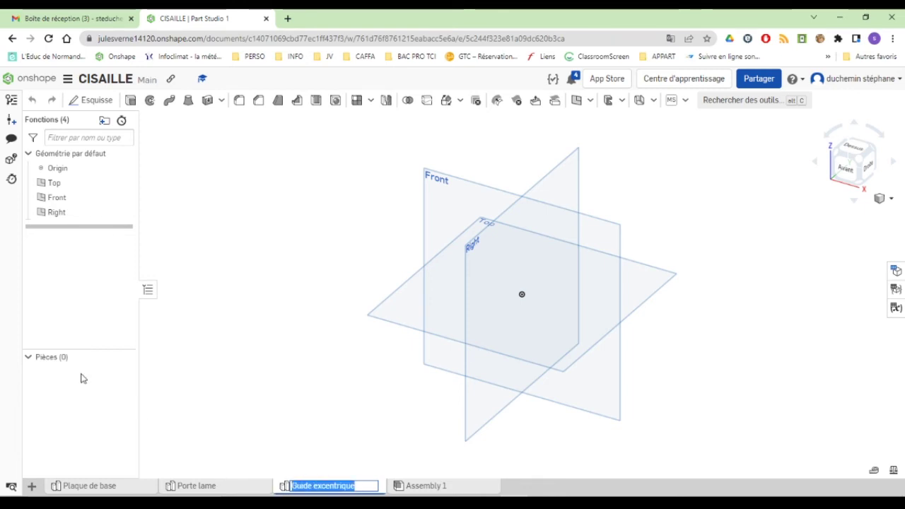
key("Return")
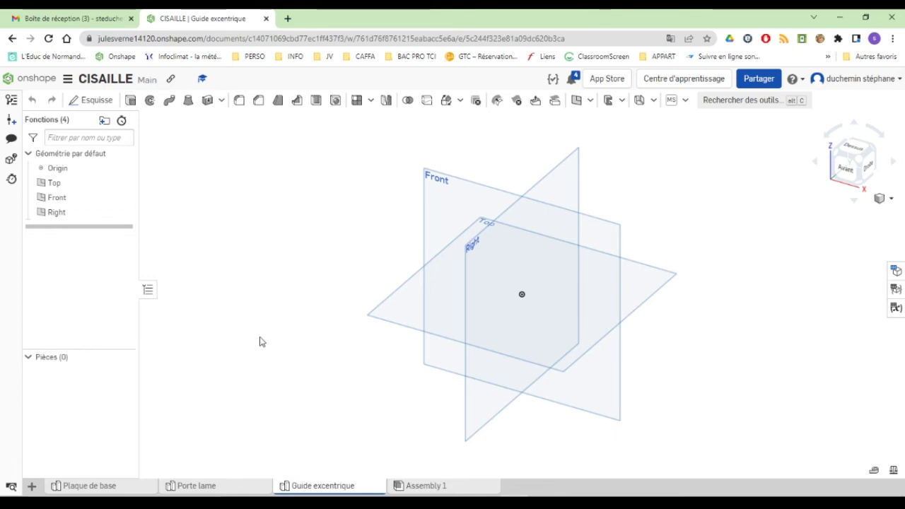
Start a sketch on the Front plane and draw a centre-point rectangle about 31 by 26 mm centred on the origin.
left_click(441, 182)
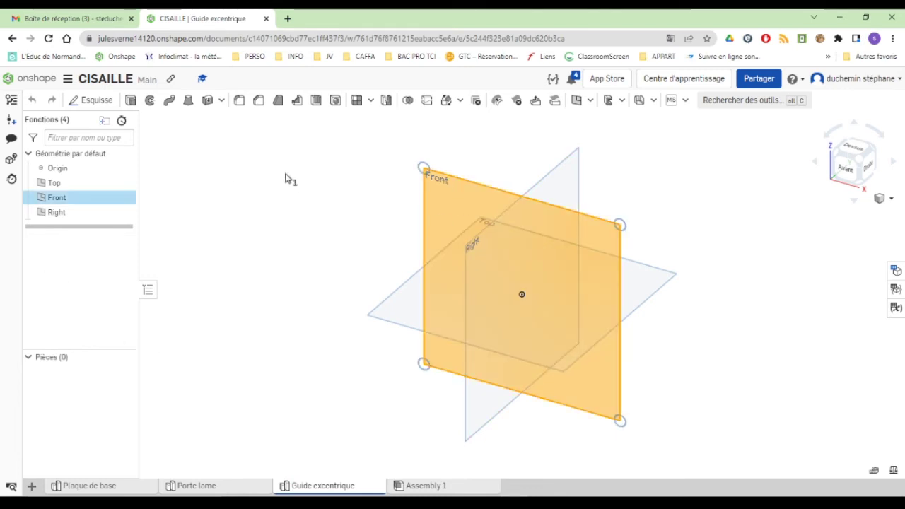
left_click(91, 101)
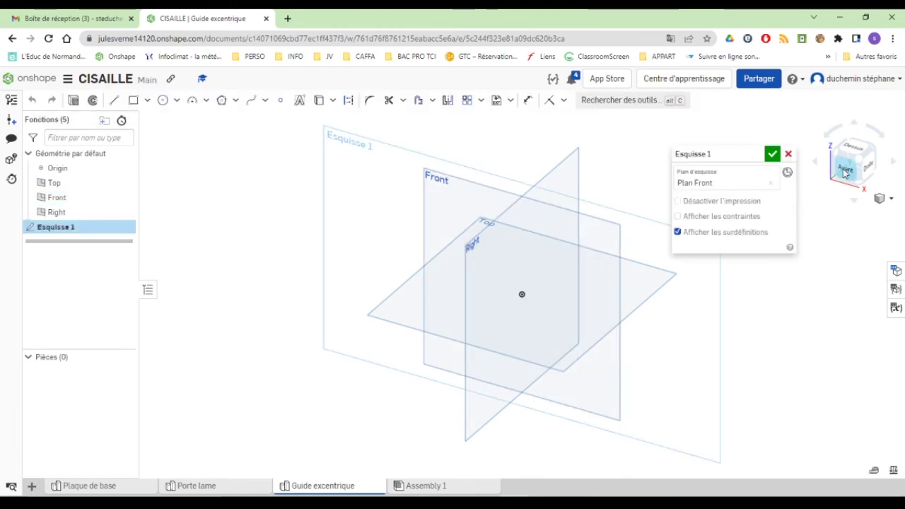
left_click(851, 174)
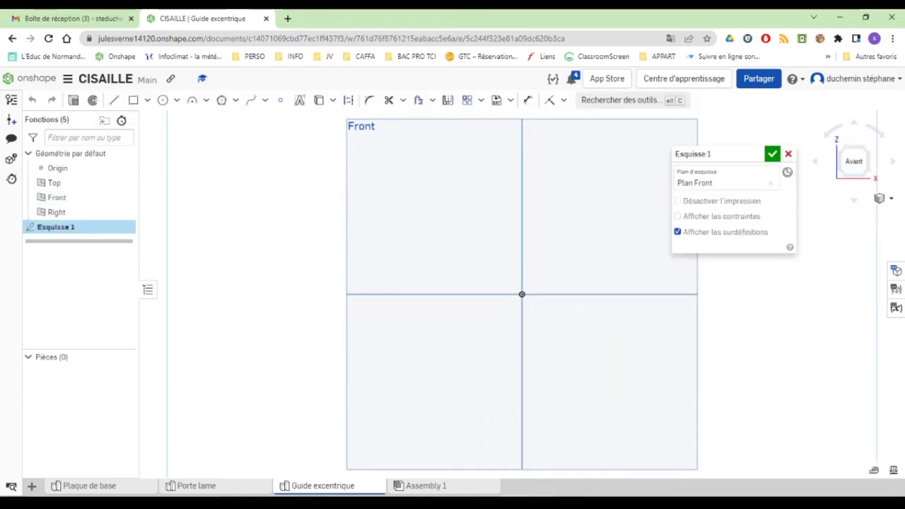
key("alt+Tab")
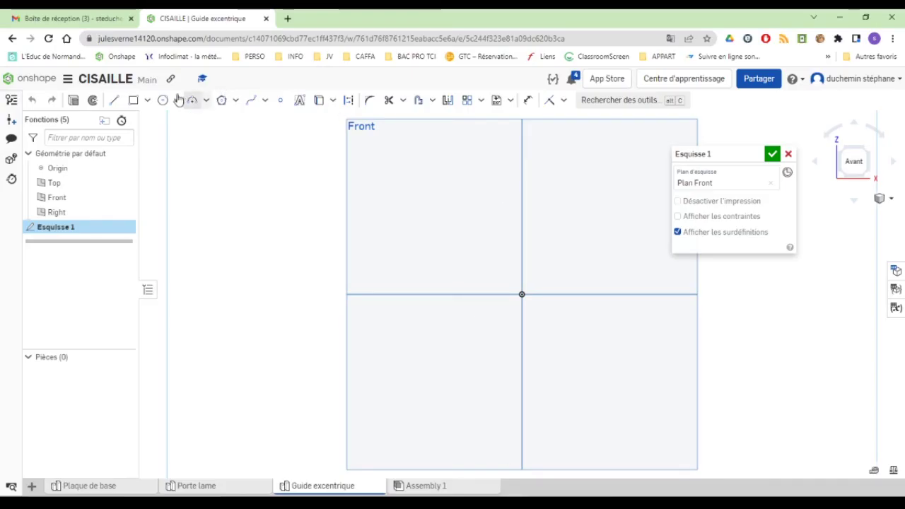
left_click(148, 100)
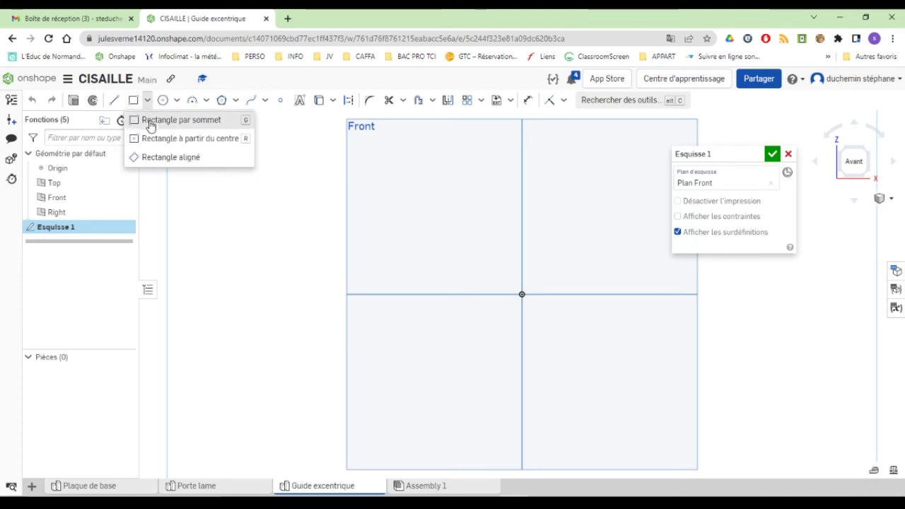
left_click(152, 119)
left_click(147, 101)
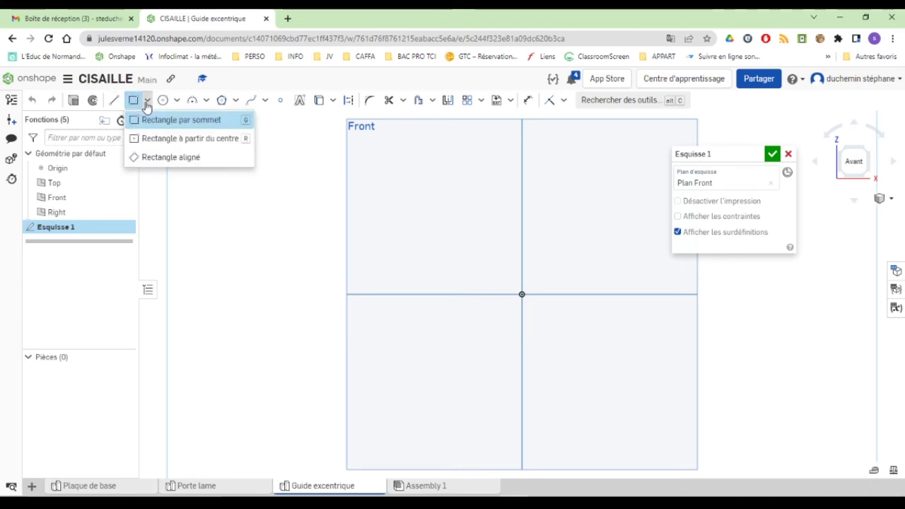
left_click(150, 139)
left_click(522, 295)
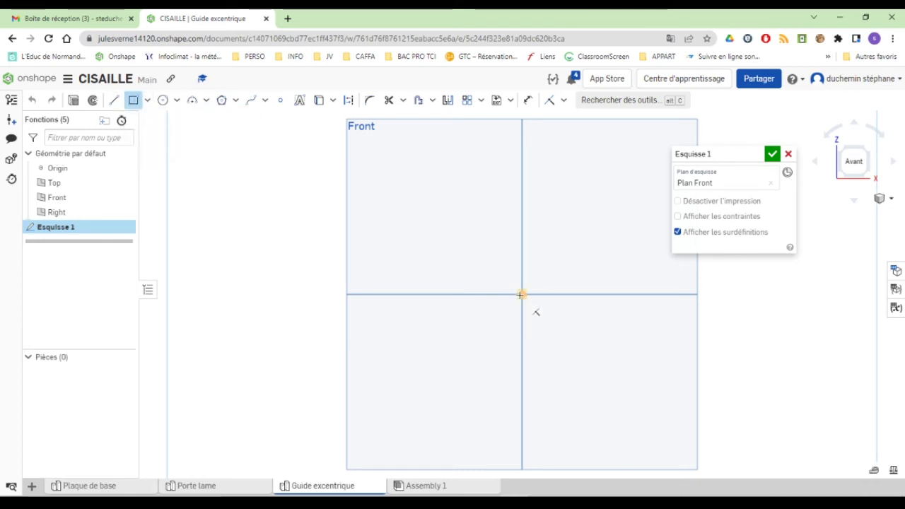
left_click(560, 324)
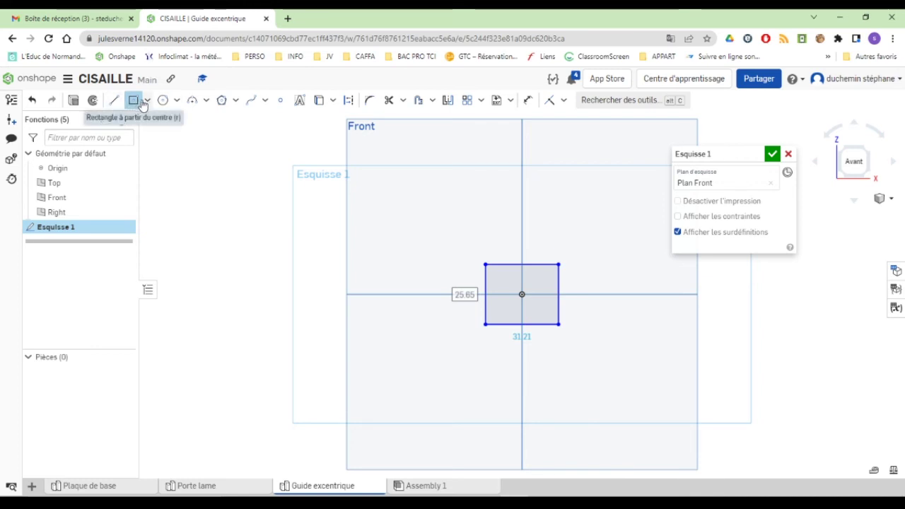
Draw a slot rectangle about 11.6 by 8.7 mm against the large rectangle's right edge and round its inner end with a tangent arc.
left_click(544, 294)
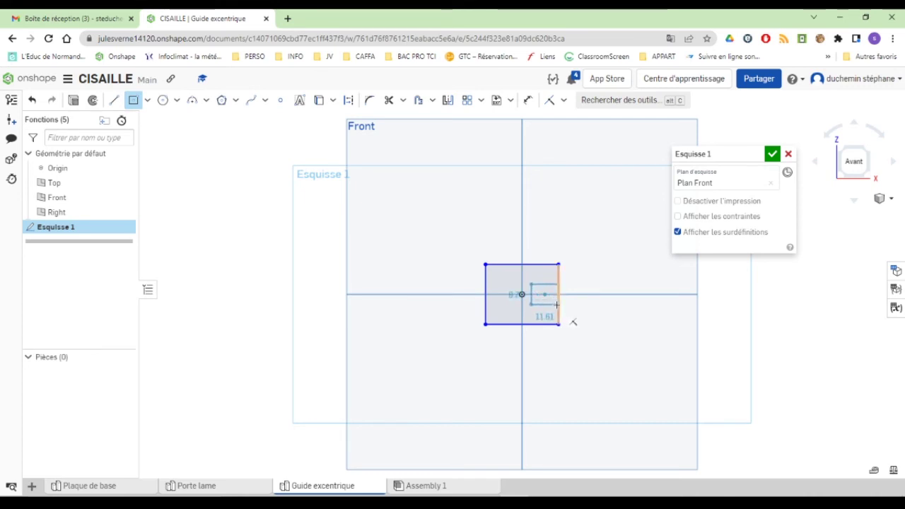
left_click(559, 305)
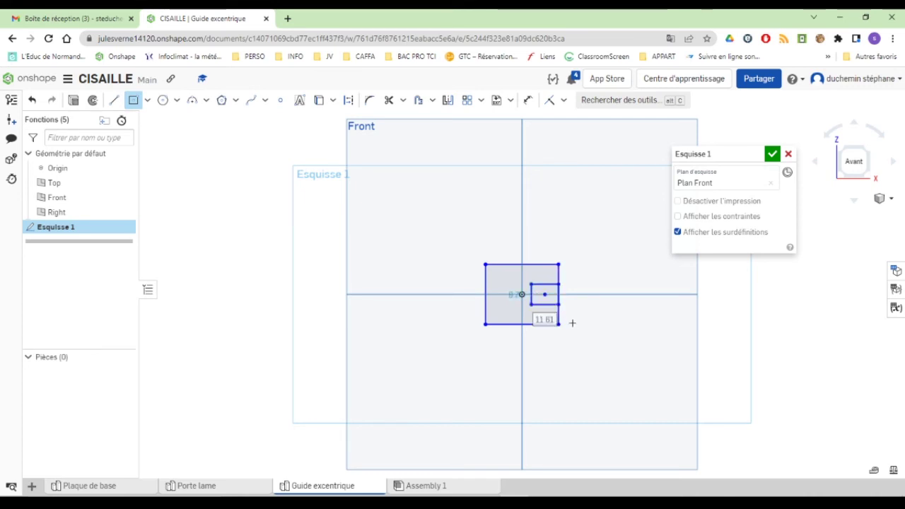
left_click(206, 101)
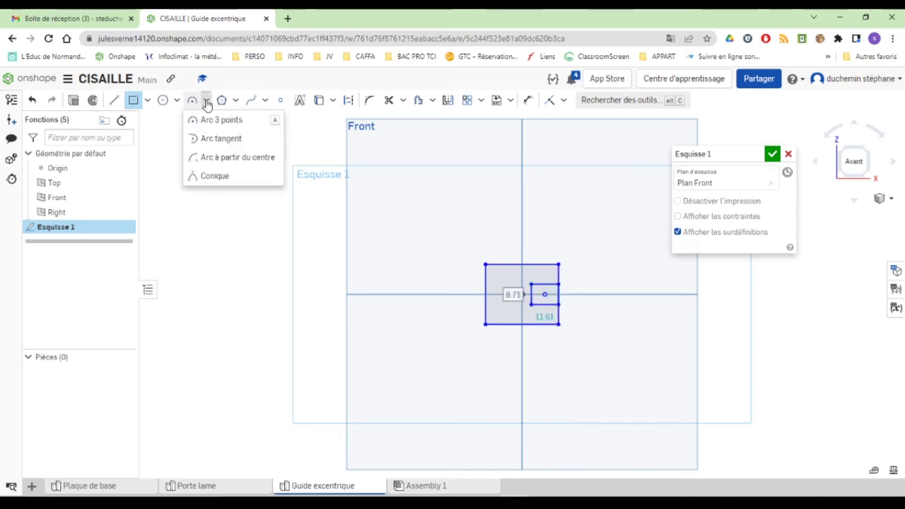
left_click(212, 139)
left_click(531, 284)
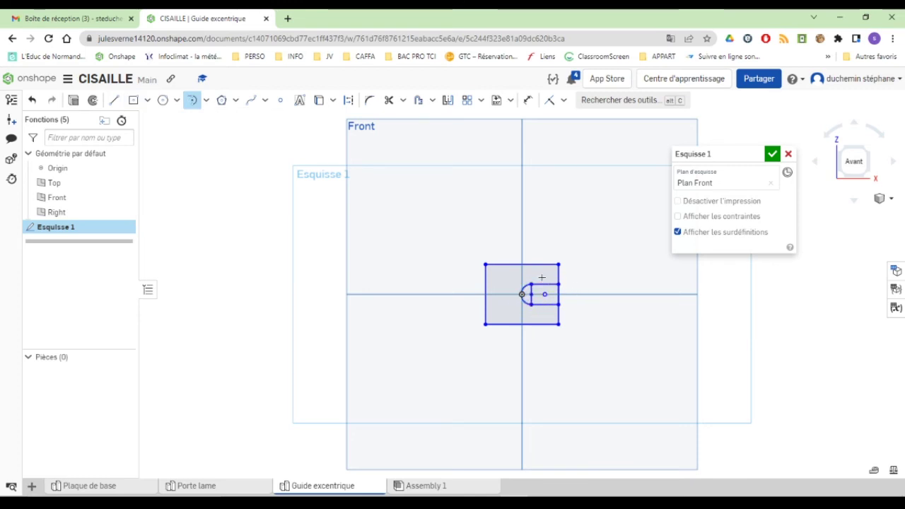
scroll(542, 278, "up", 10)
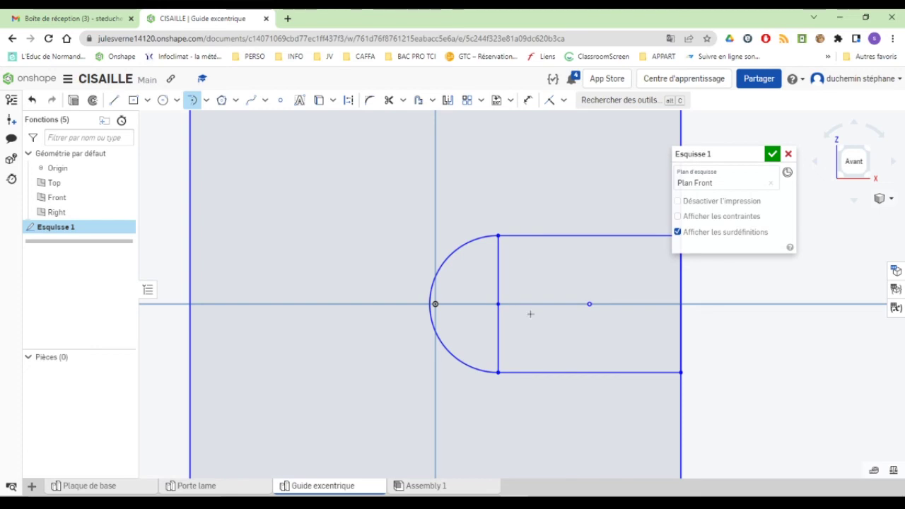
scroll(531, 314, "down", 10)
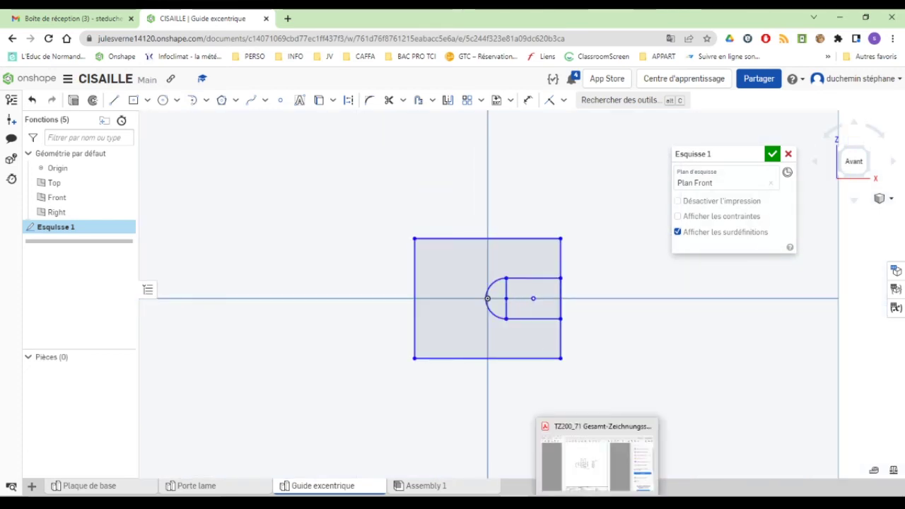
Check the guide's sizes in the PDF drawing, then dimension the outer rectangle 20 mm wide and 20 mm high.
left_click(578, 501)
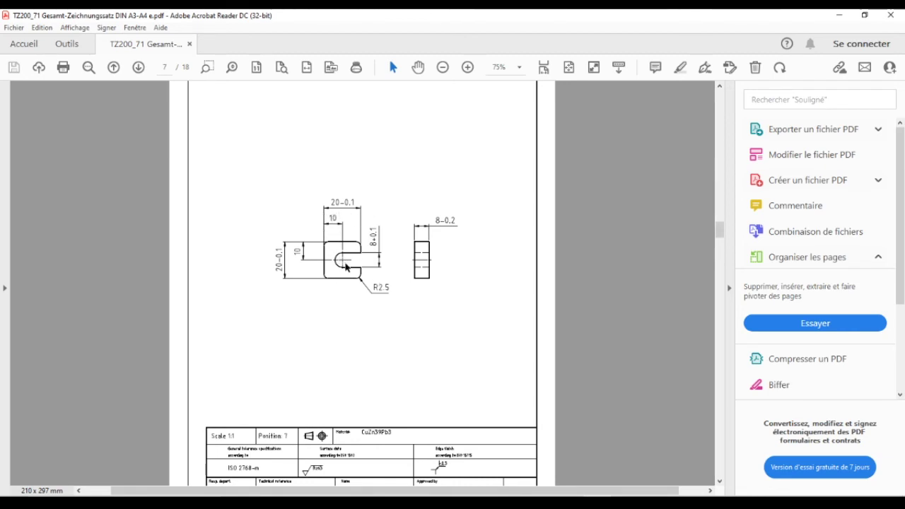
left_click(514, 503)
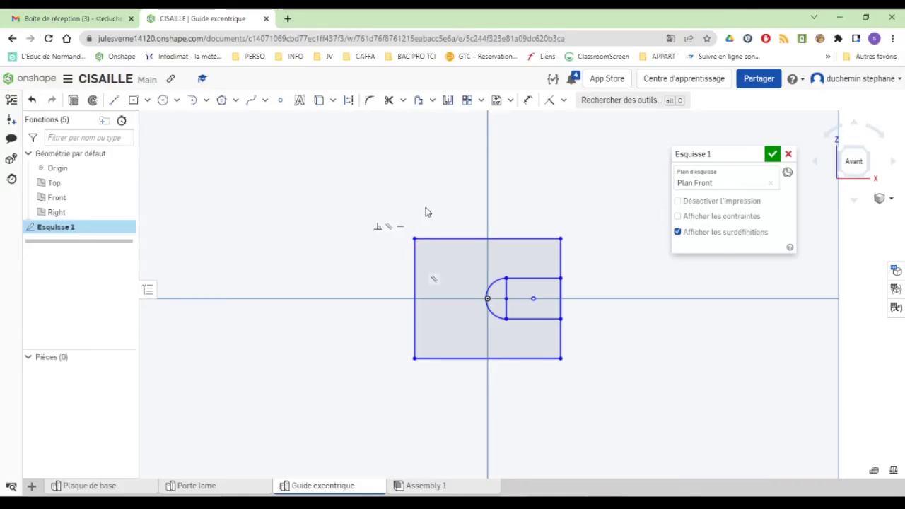
left_click(529, 100)
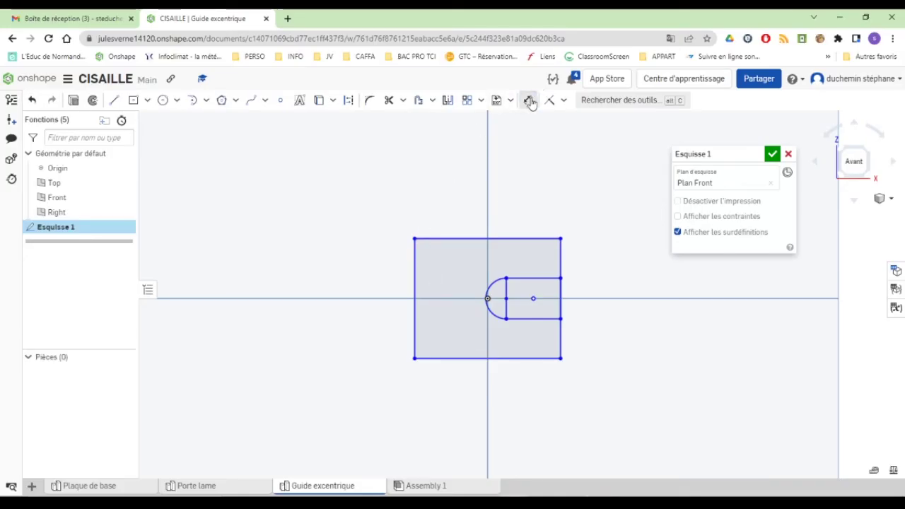
left_click(465, 239)
left_click(481, 182)
type("20")
key("Return")
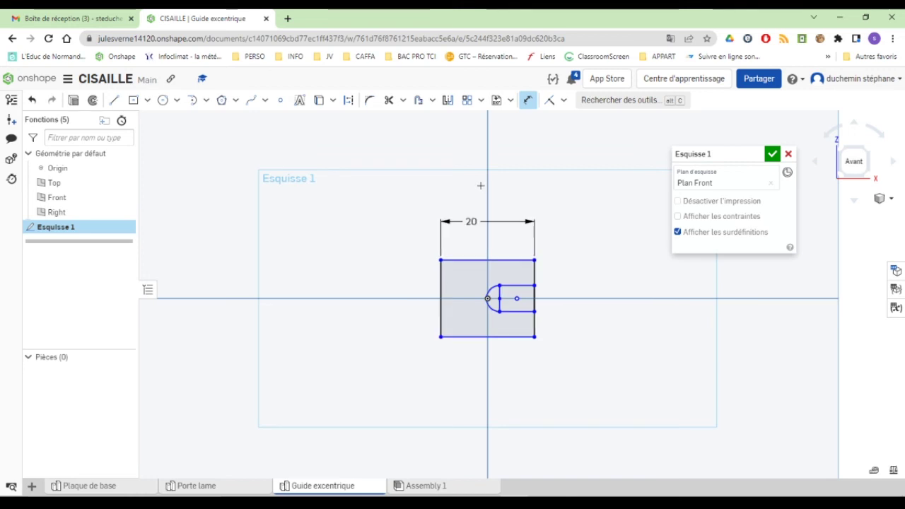
left_click(440, 283)
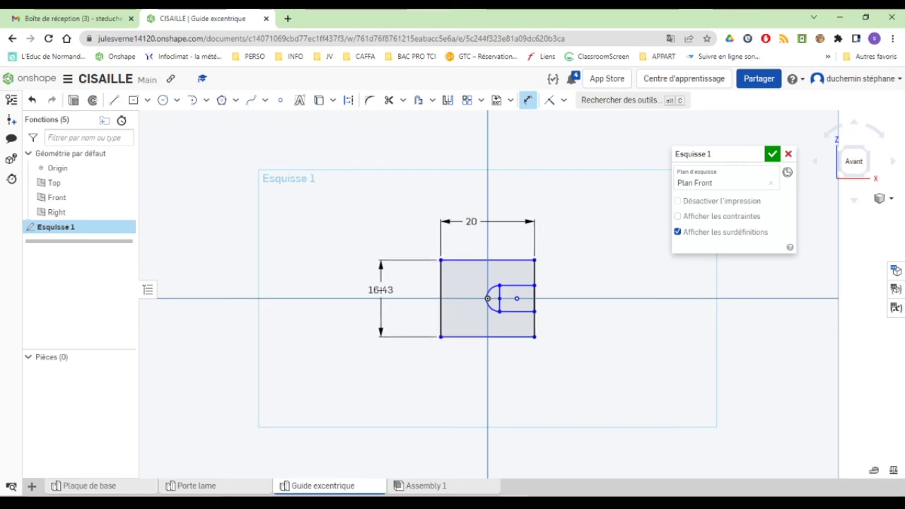
left_click(382, 289)
type("20")
key("Return")
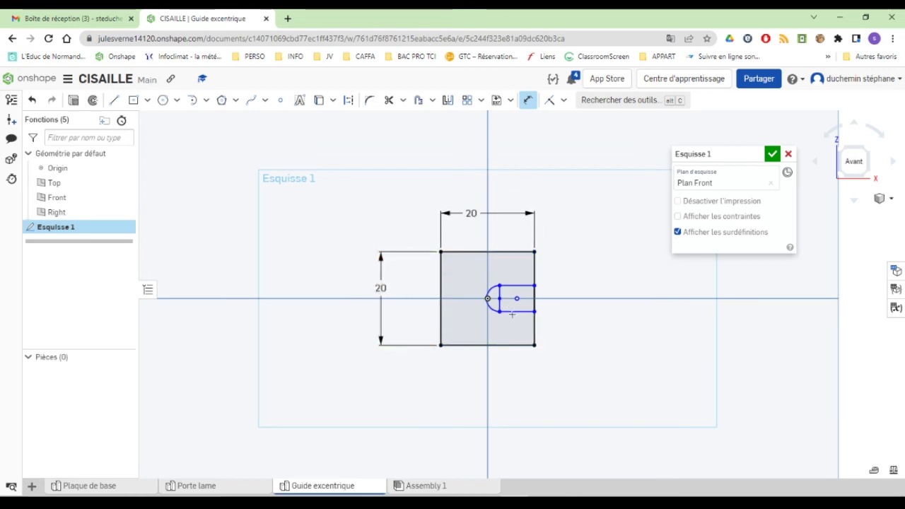
Delete the coincident constraint that holds the sketch geometry at the origin.
key("Escape")
left_click_drag(500, 299, 451, 306)
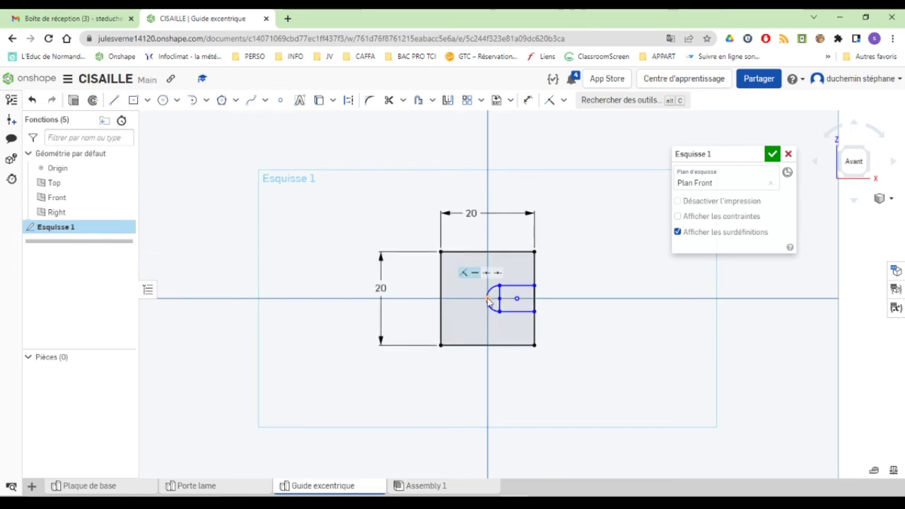
left_click(463, 272)
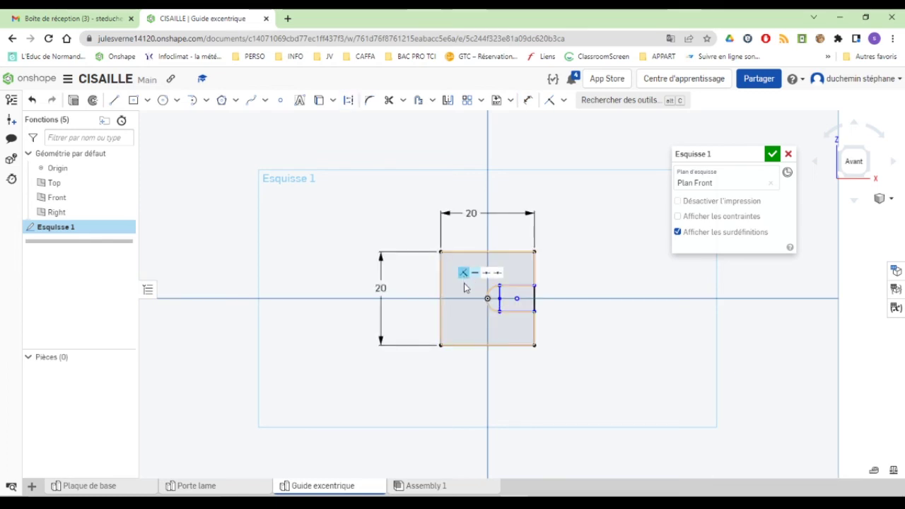
key("Delete")
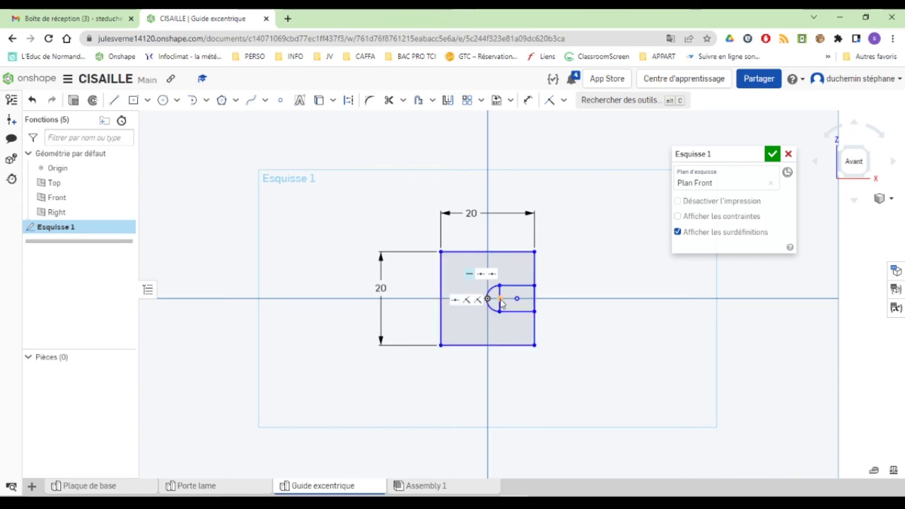
Place the midpoint of the slot rectangle's inner edge on the origin and snap the outer rectangle's centre back onto the origin.
mouse_move(502, 302)
left_mouse_down()
mouse_move(452, 302)
mouse_move(488, 306)
left_mouse_up()
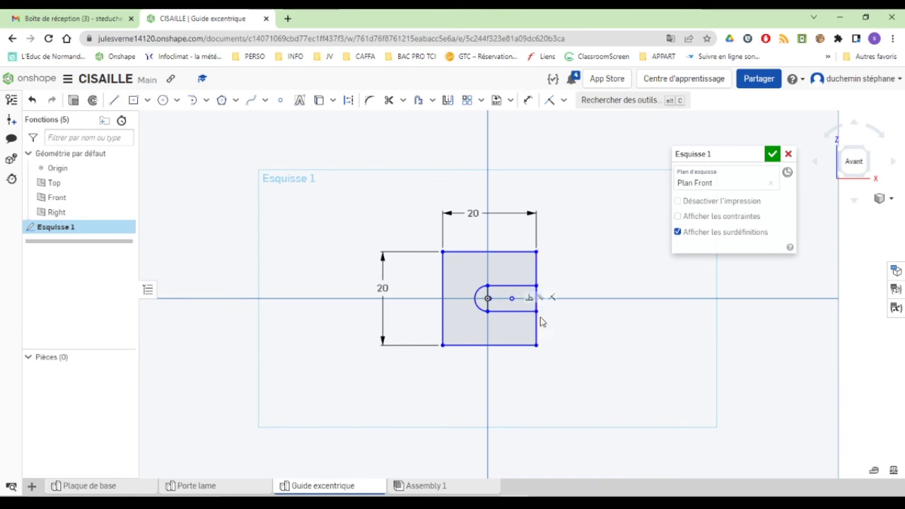
scroll(539, 317, "down", 5)
scroll(516, 314, "up", 8)
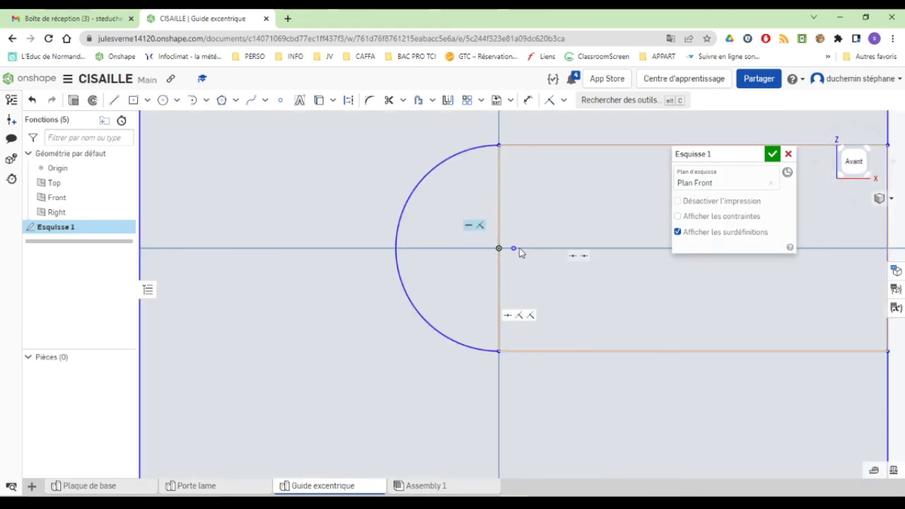
mouse_move(513, 248)
left_mouse_down()
mouse_move(586, 251)
mouse_move(457, 252)
mouse_move(482, 251)
left_mouse_up()
scroll(505, 294, "down", 2)
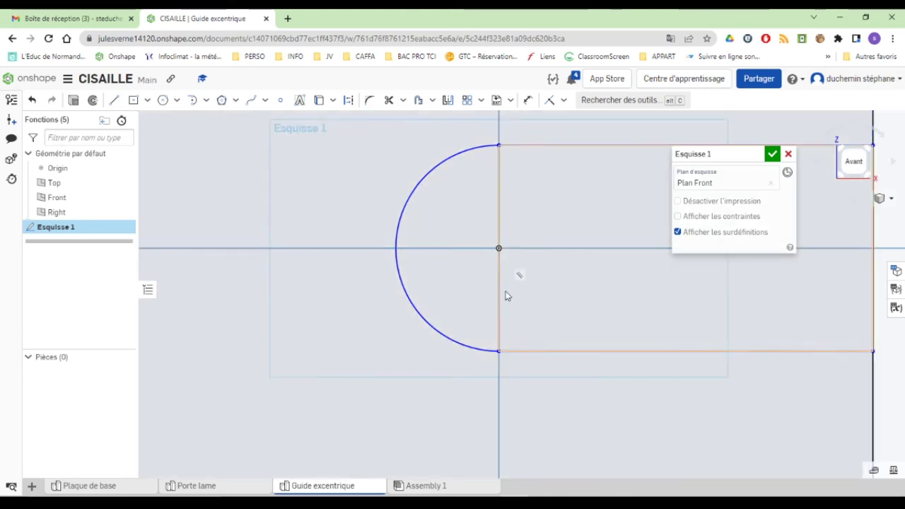
scroll(505, 297, "down", 5)
scroll(534, 285, "up", 3)
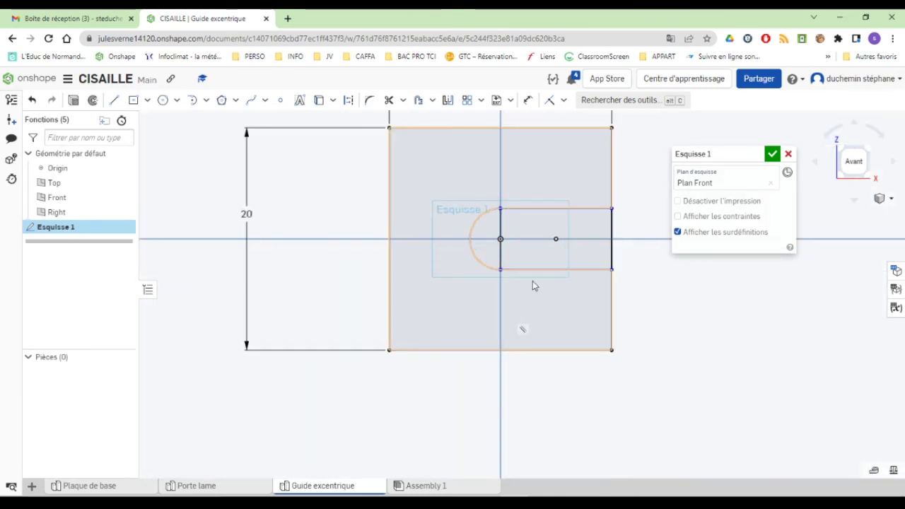
scroll(599, 254, "down", 1)
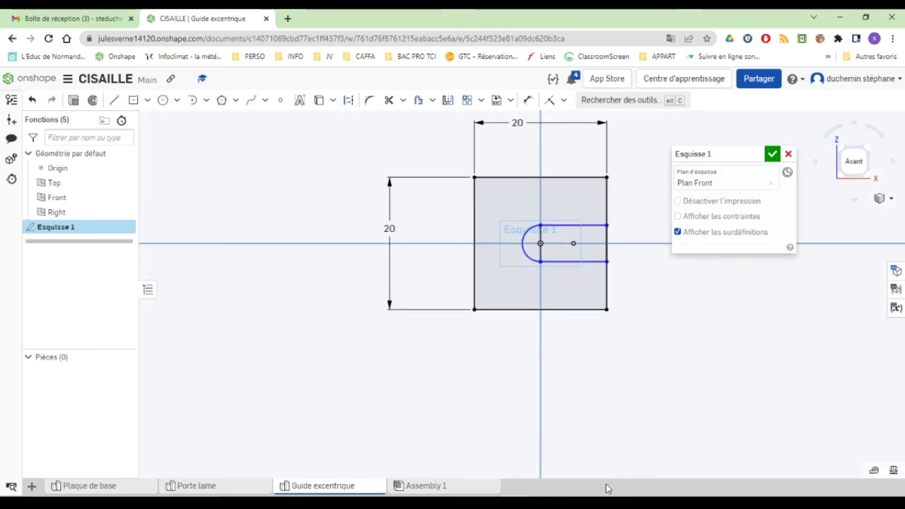
Check the slot width in the PDF drawing and dimension the slot 8 mm wide between its two long edges.
key("alt+Tab")
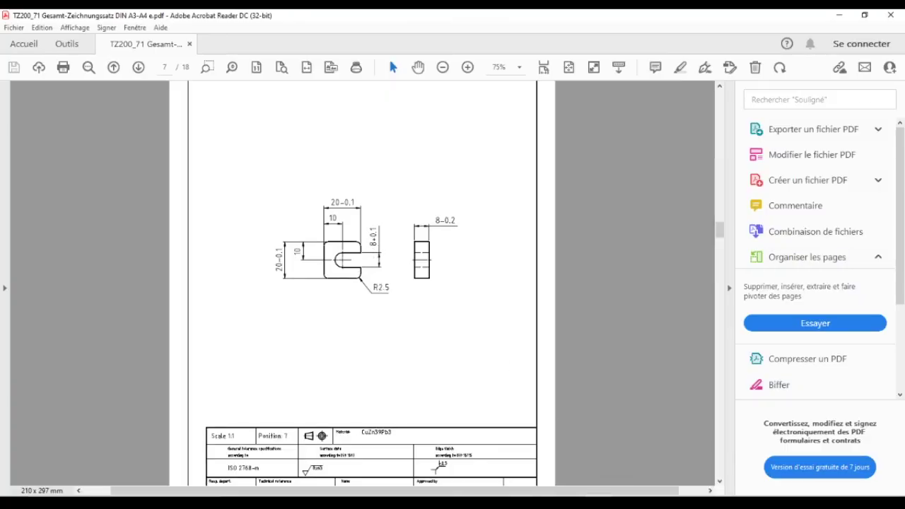
key("alt+Tab")
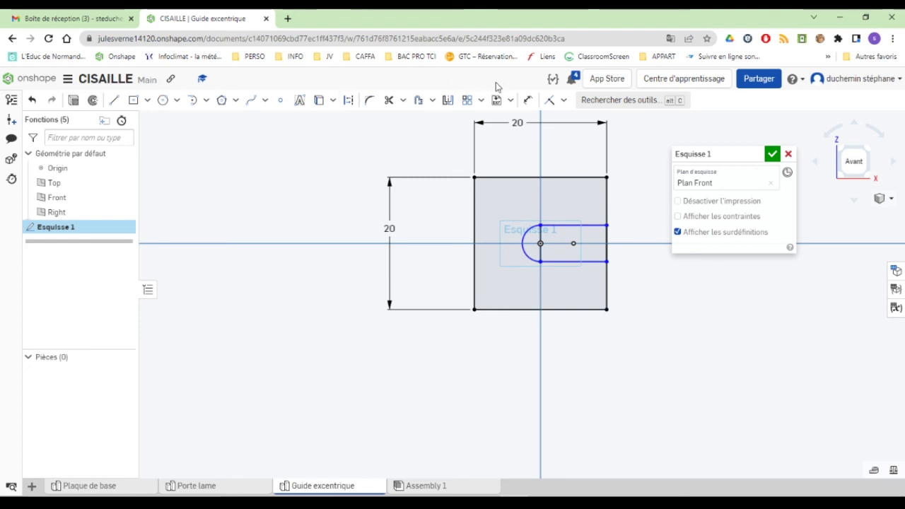
left_click(528, 100)
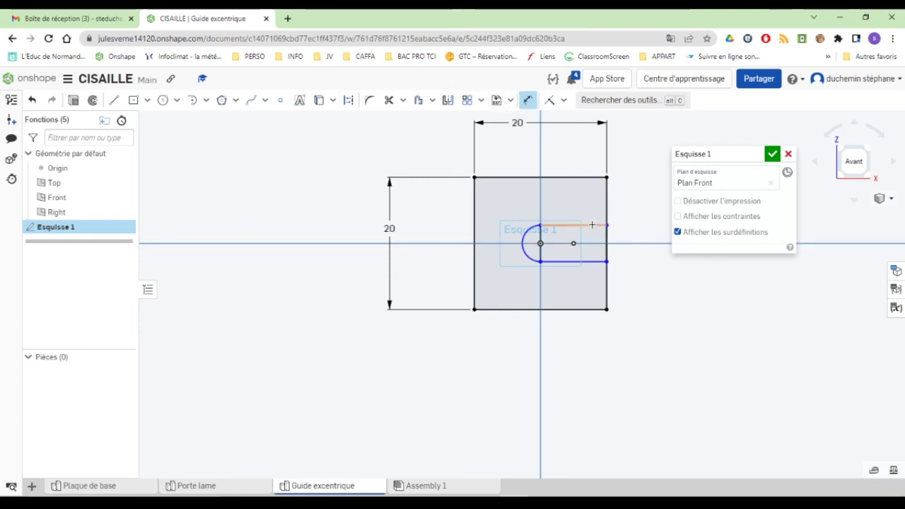
left_click(593, 225)
left_click(589, 261)
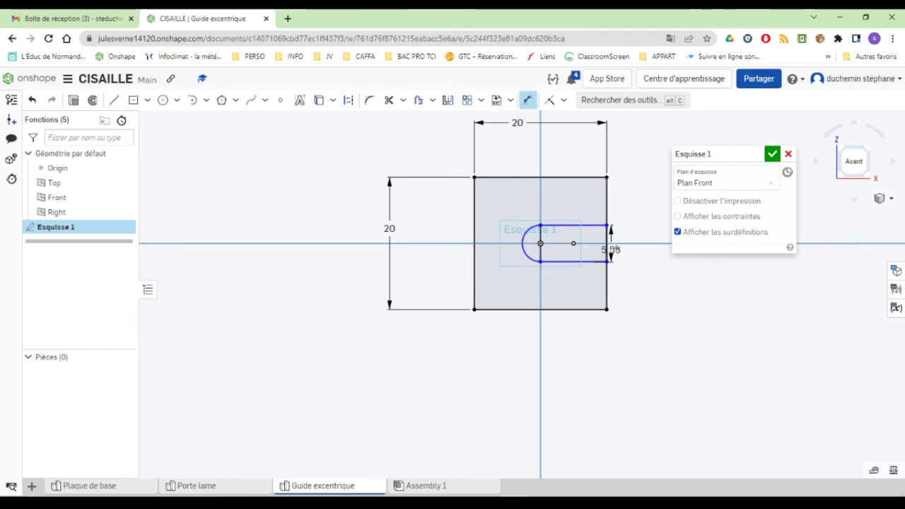
left_click(641, 192)
type("8")
key("Return")
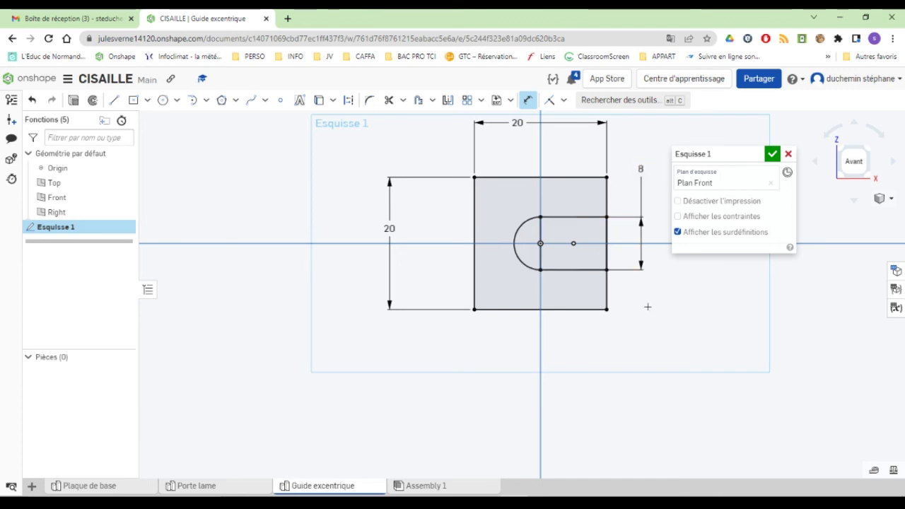
scroll(717, 314, "up", 3)
scroll(627, 279, "down", 3)
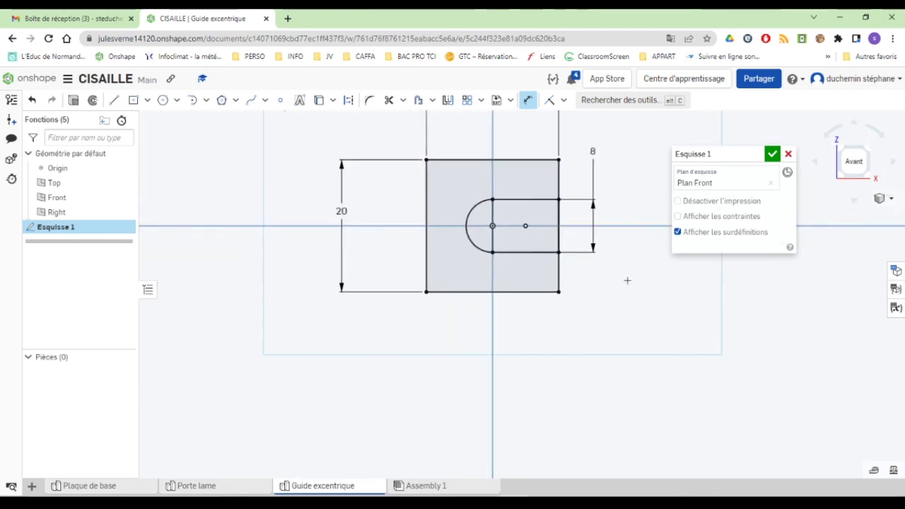
middle_click_drag(626, 279, 587, 338)
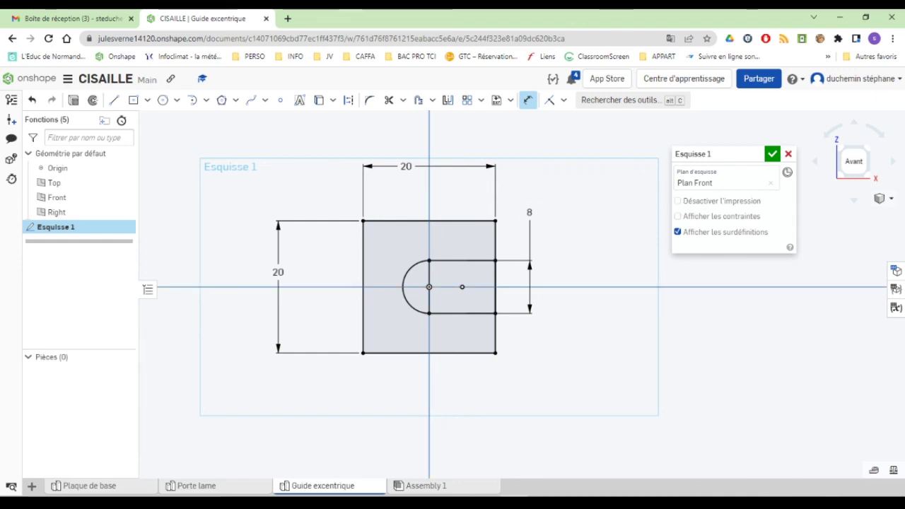
Check the corner radius in the PDF drawing and fillet the outer square's four corners with a 2.5 mm radius.
key("alt+Tab")
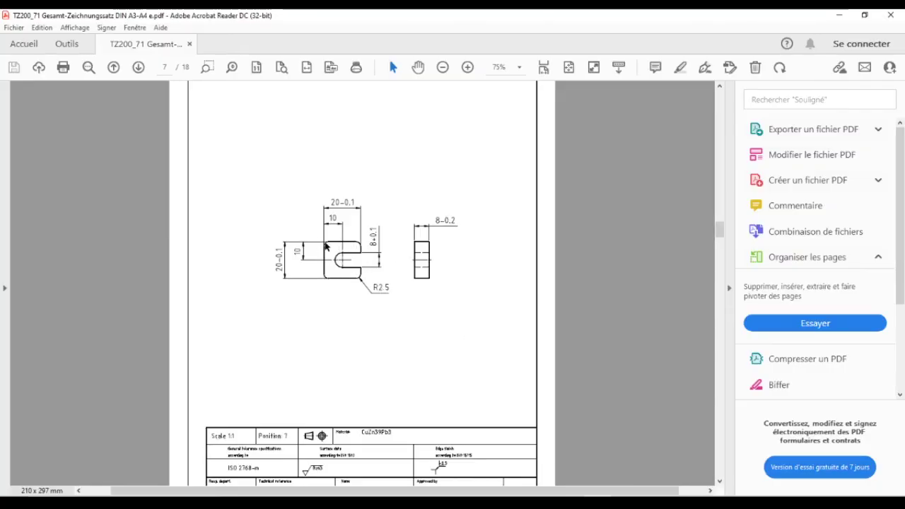
key("alt+Tab")
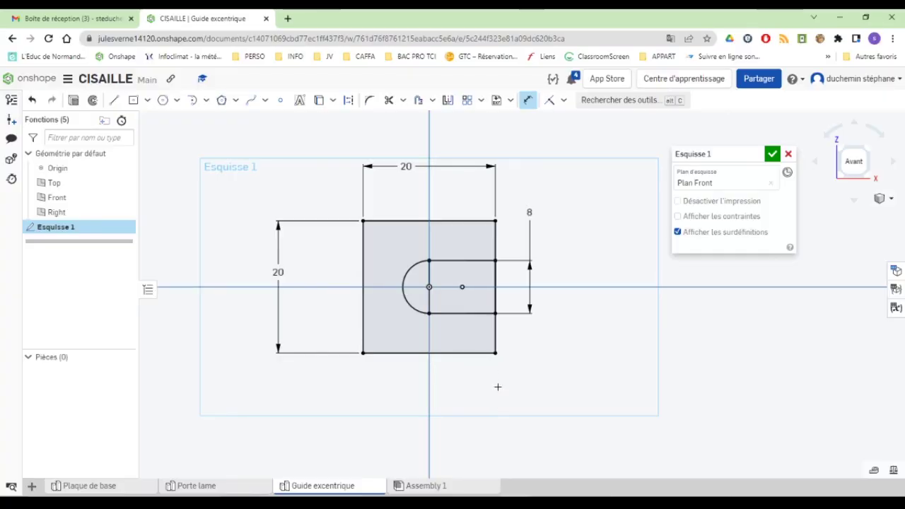
left_click(370, 100)
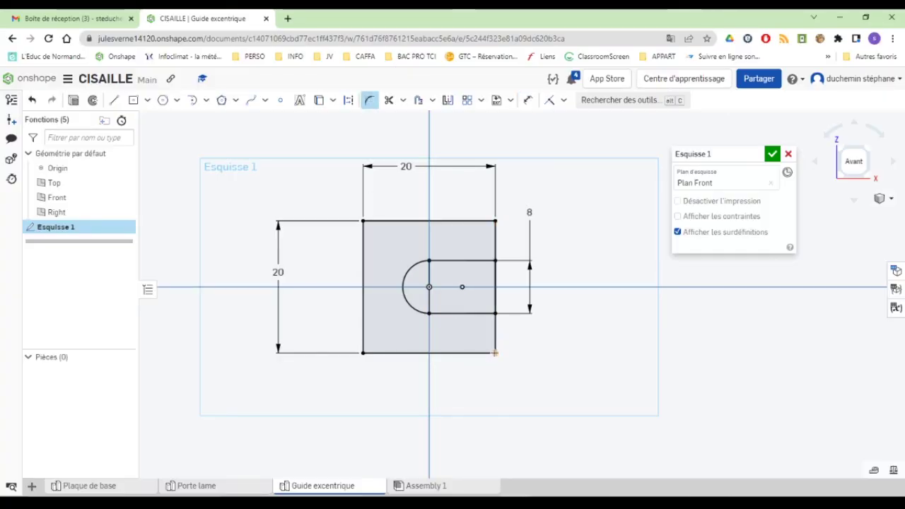
left_click(495, 358)
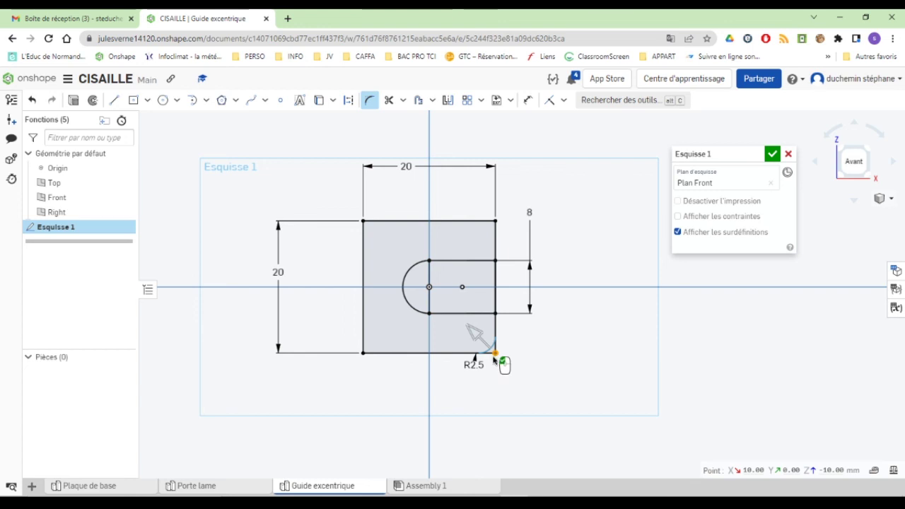
left_click(364, 353)
left_click(364, 221)
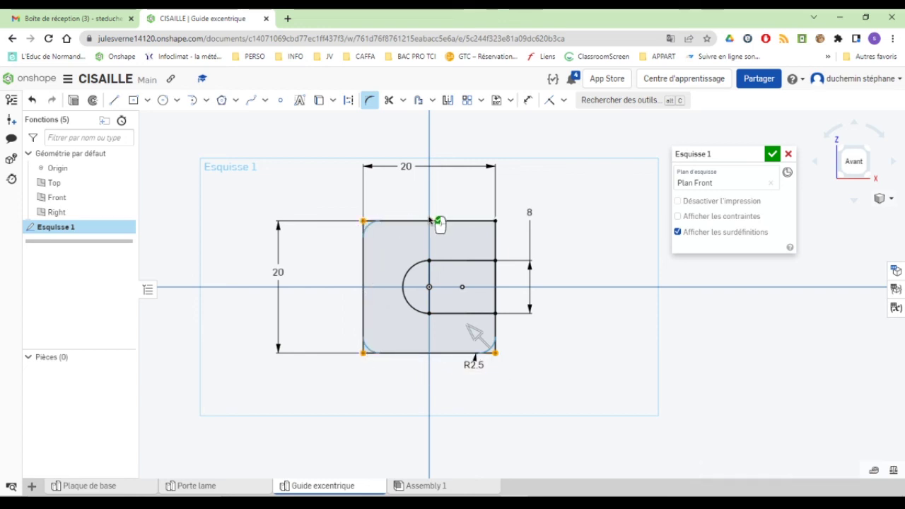
left_click(495, 221)
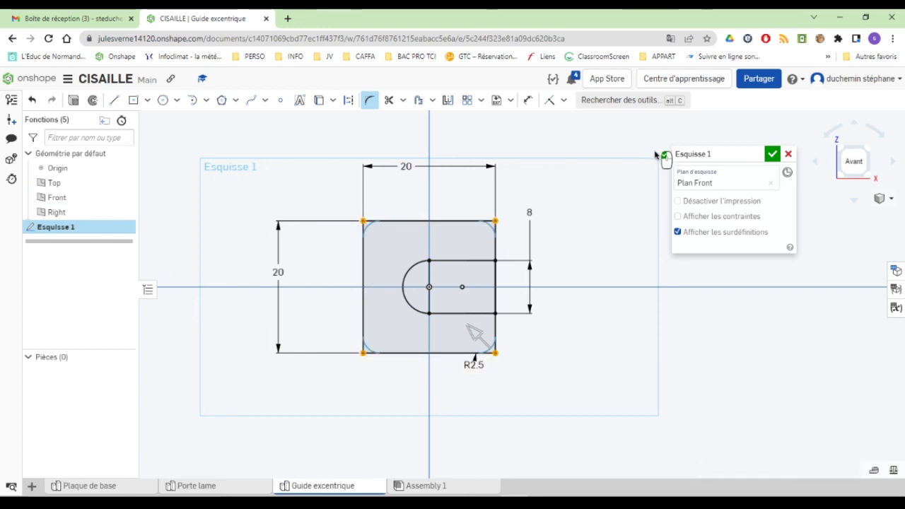
Set up a new solid extrusion of only the U-shaped region, leaving out the slot areas, and check the thickness in the PDF drawing.
left_click(74, 100)
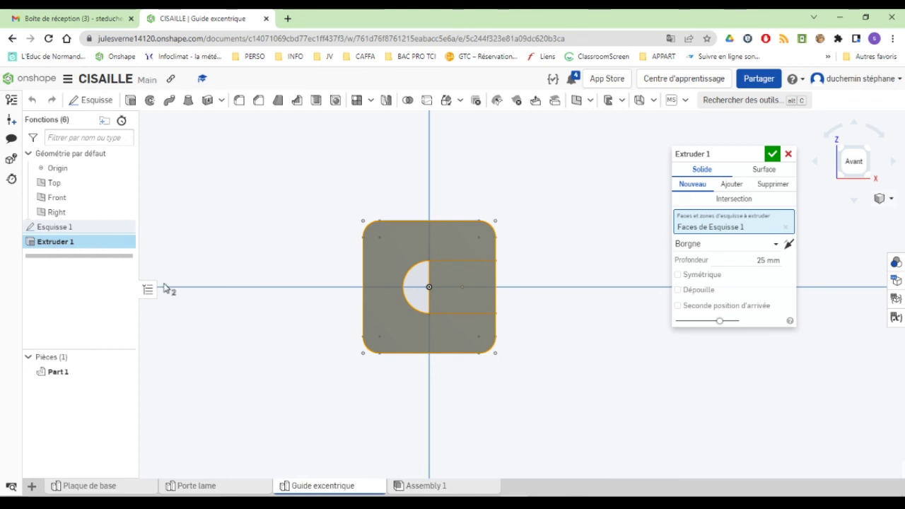
left_click(786, 227)
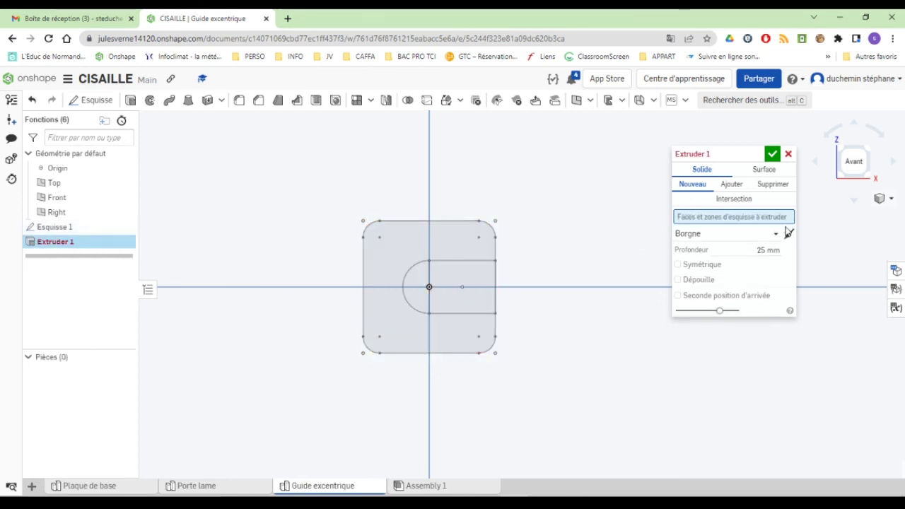
left_click(392, 246)
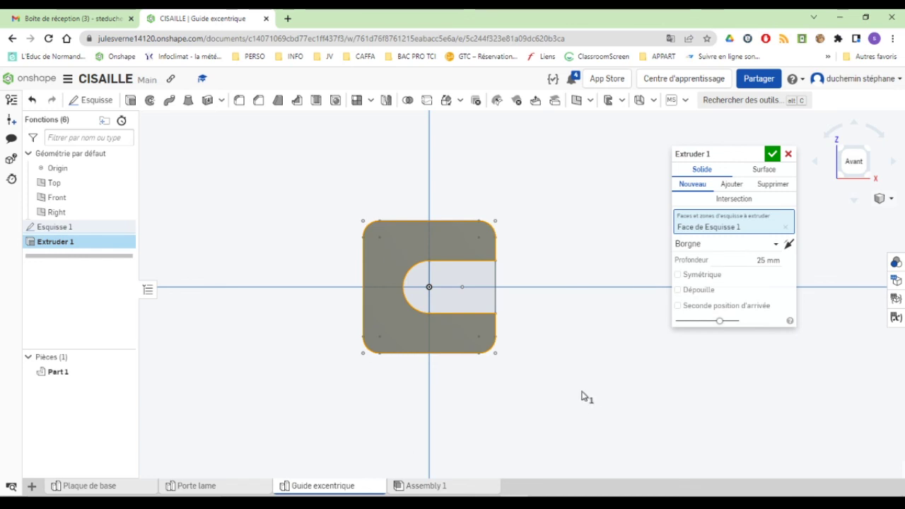
left_click(423, 293)
left_click(455, 306)
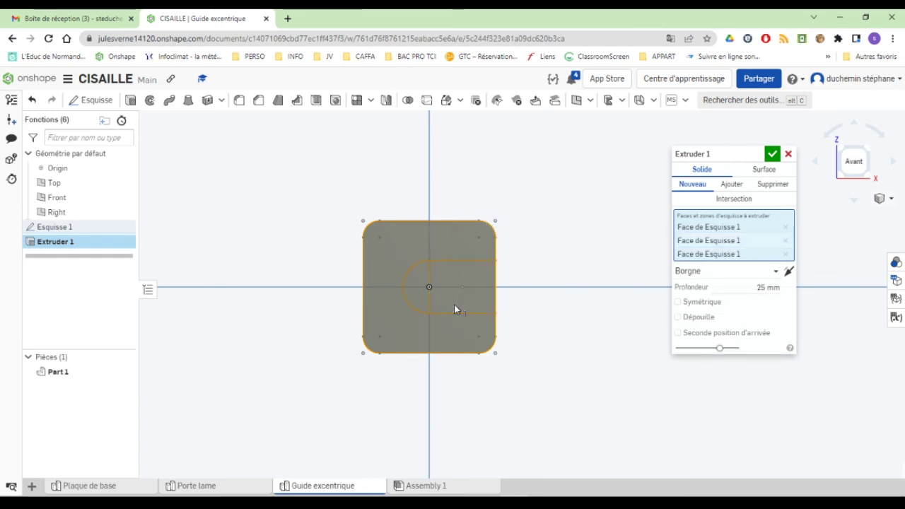
left_click(455, 306)
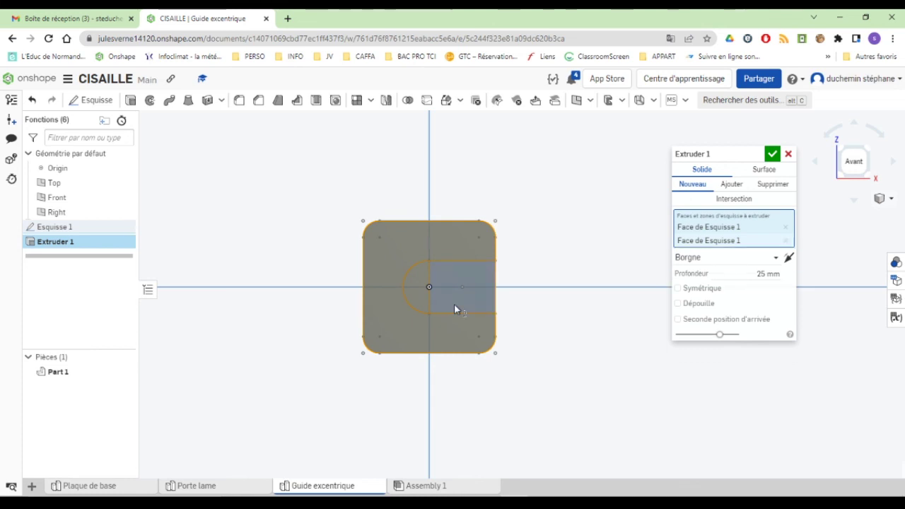
left_click(416, 304)
right_click_drag(562, 213, 537, 219)
key("alt+Tab")
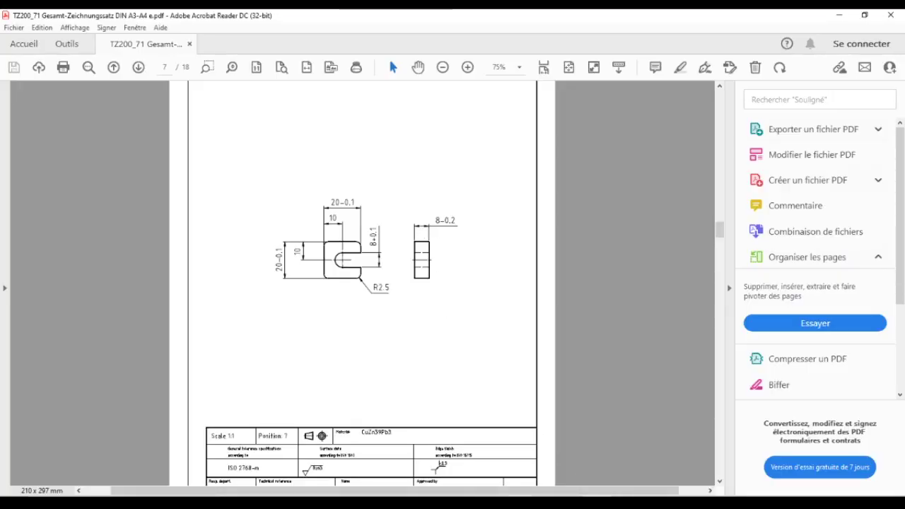
key("alt+Tab")
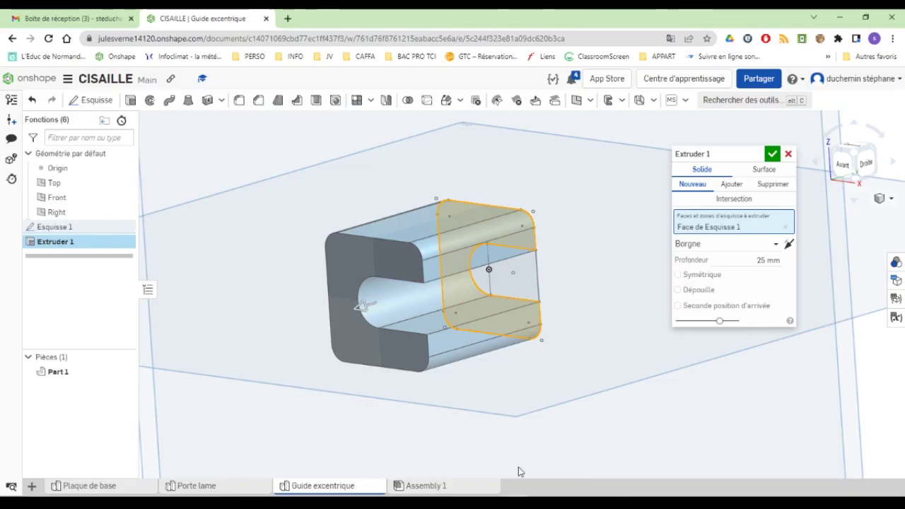
Review the extrusion's end types, keeping Borgne, and try the Symétrique option.
left_click(775, 244)
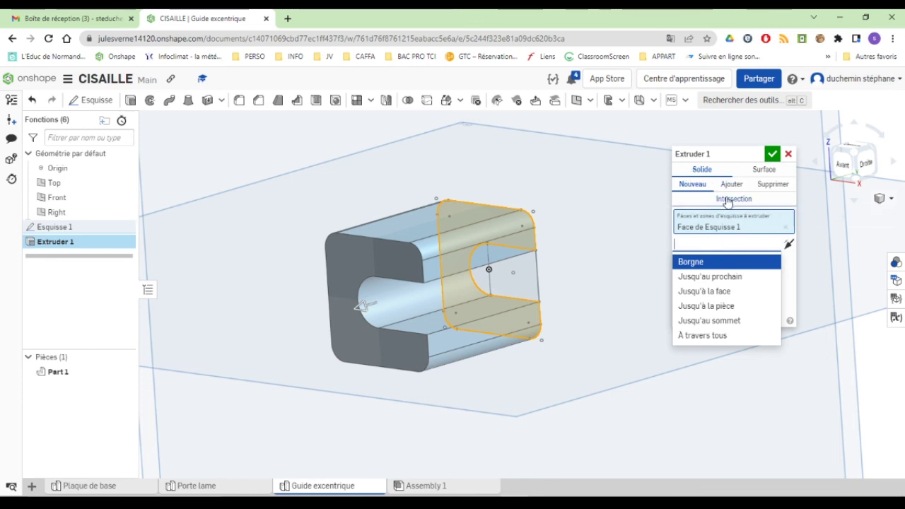
left_click(714, 263)
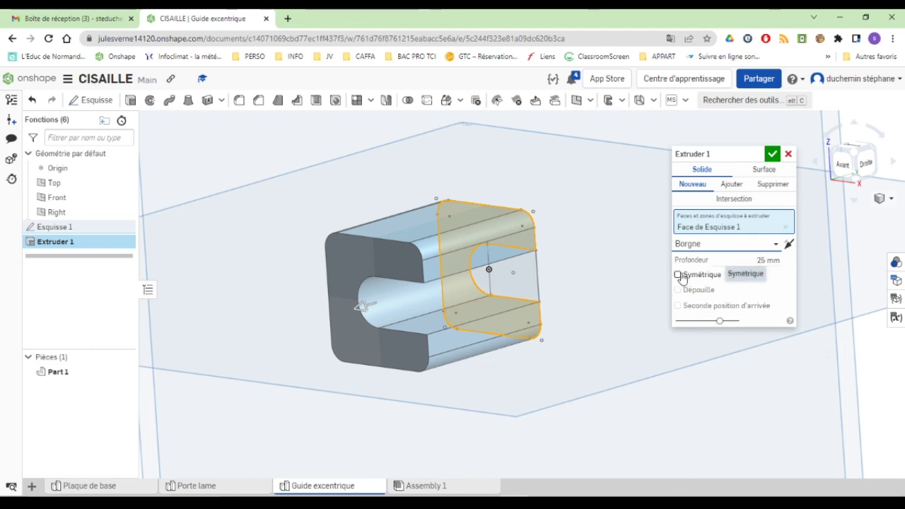
left_click(775, 244)
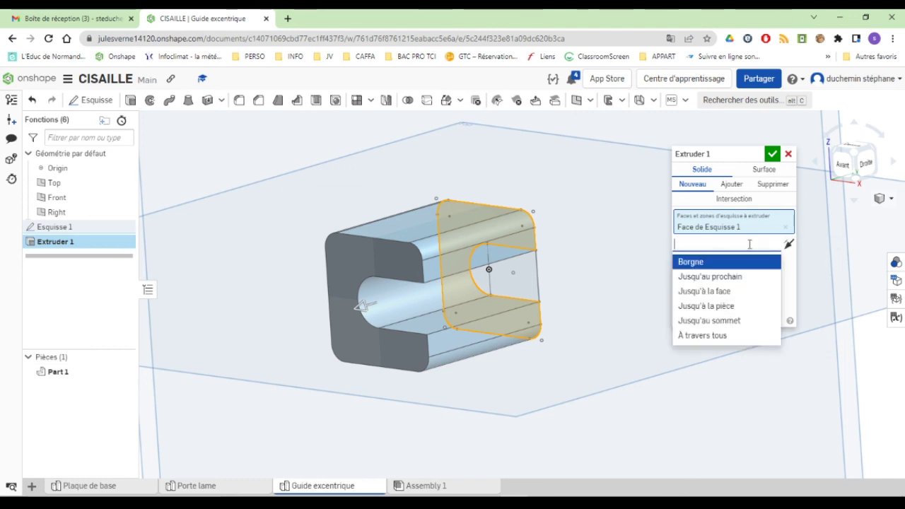
left_click(707, 264)
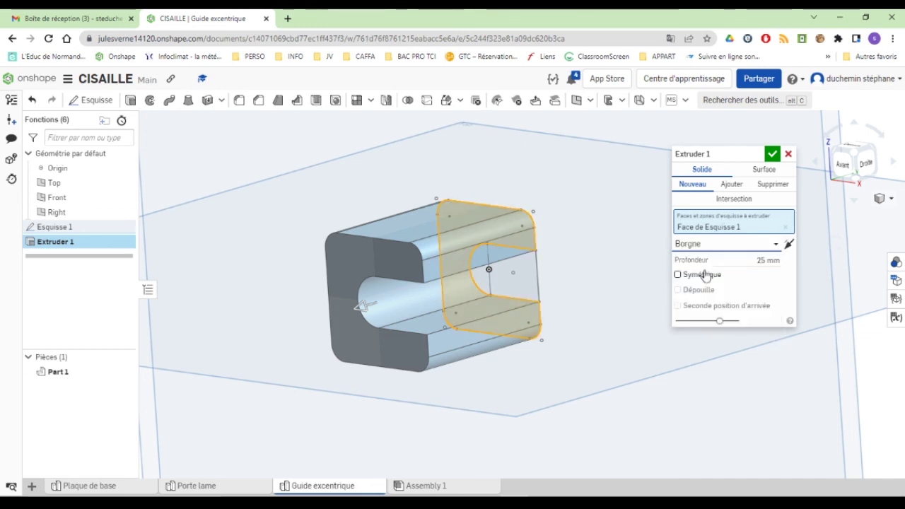
left_click(677, 275)
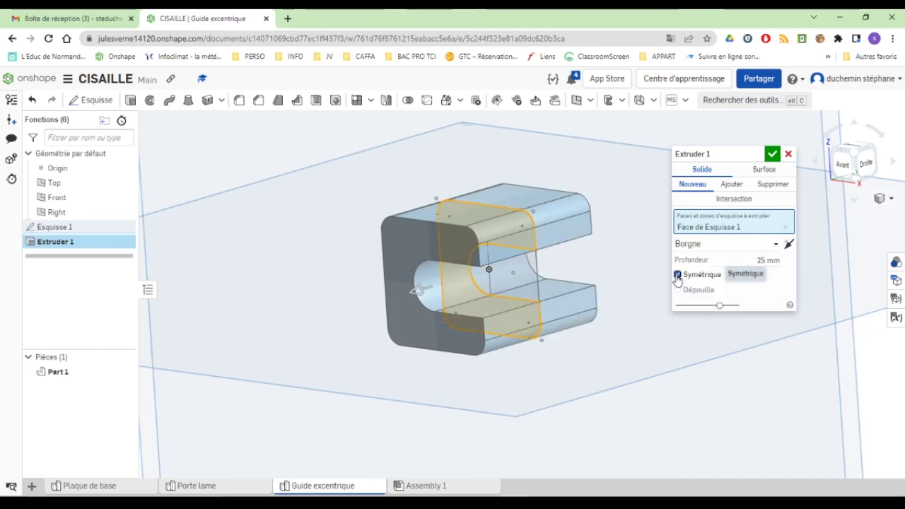
left_click(678, 276)
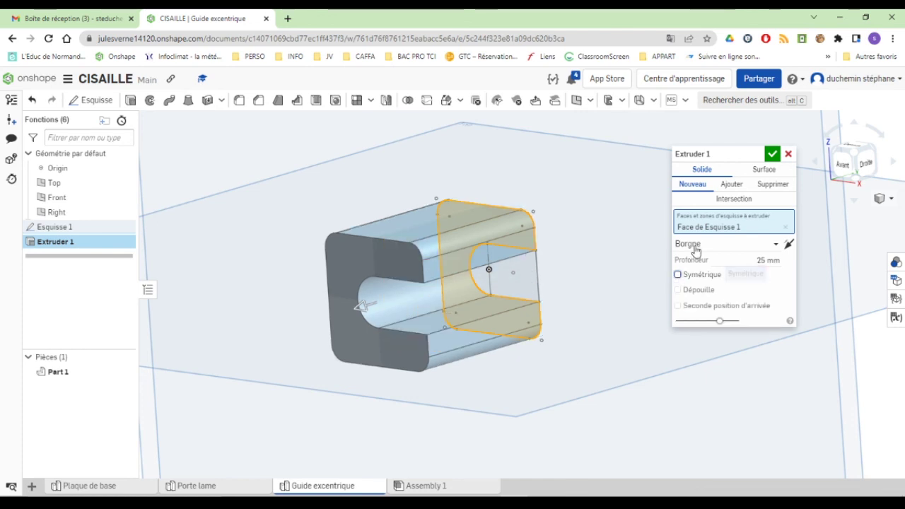
Extrude the U-shaped region to a depth of 8 mm and rename the resulting part "Guide excentrique".
left_click(777, 260)
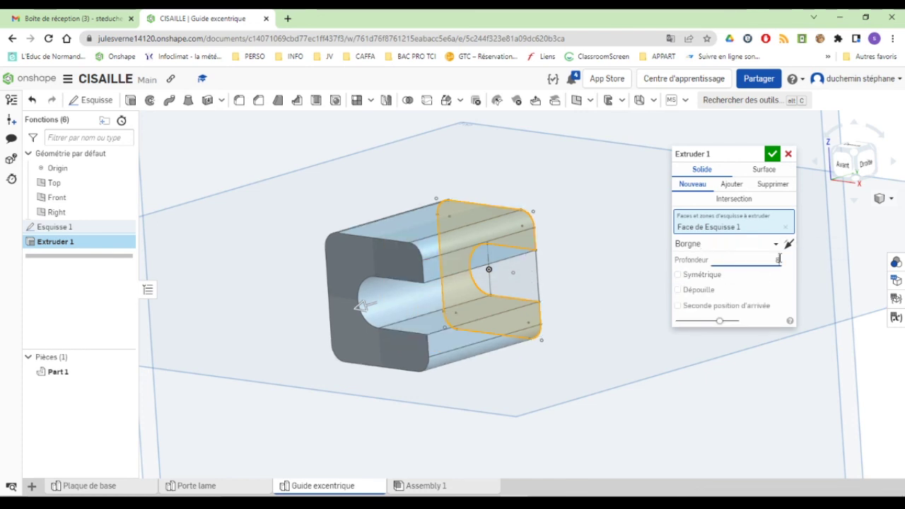
left_click(773, 153)
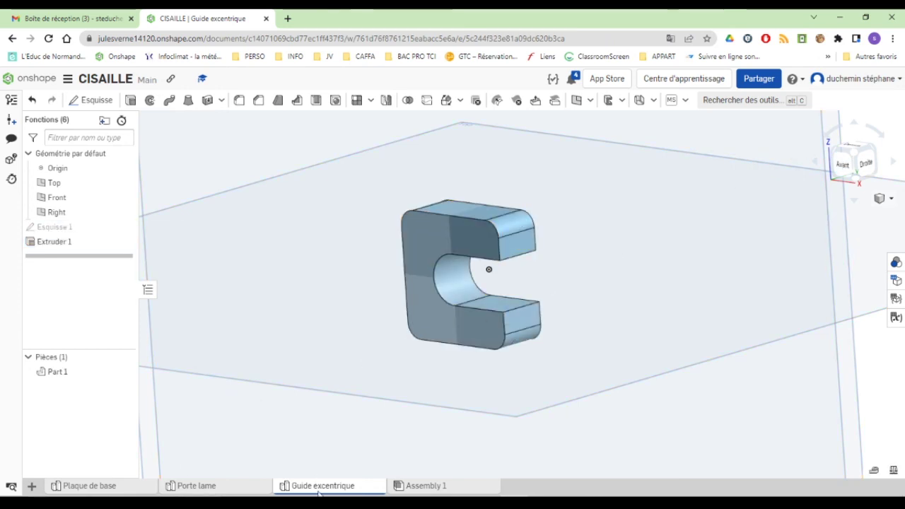
right_click(57, 375)
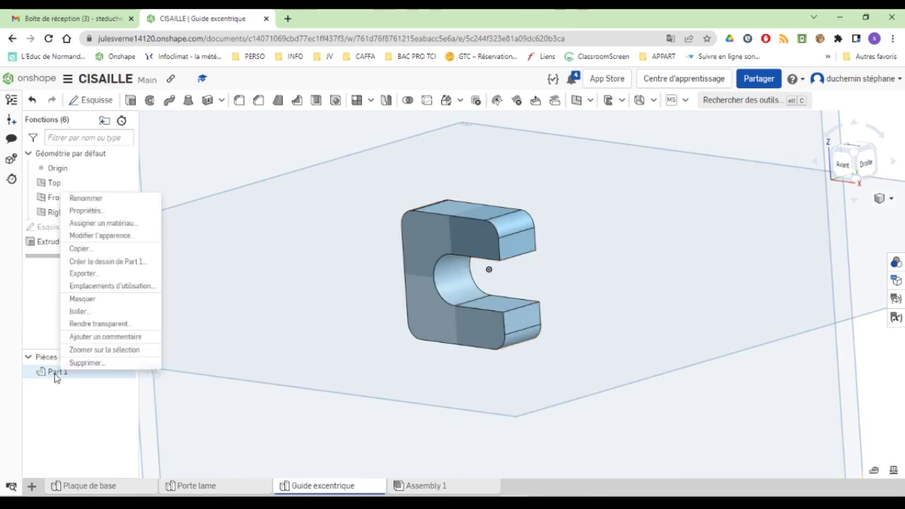
left_click(76, 199)
type("Guide excentrique")
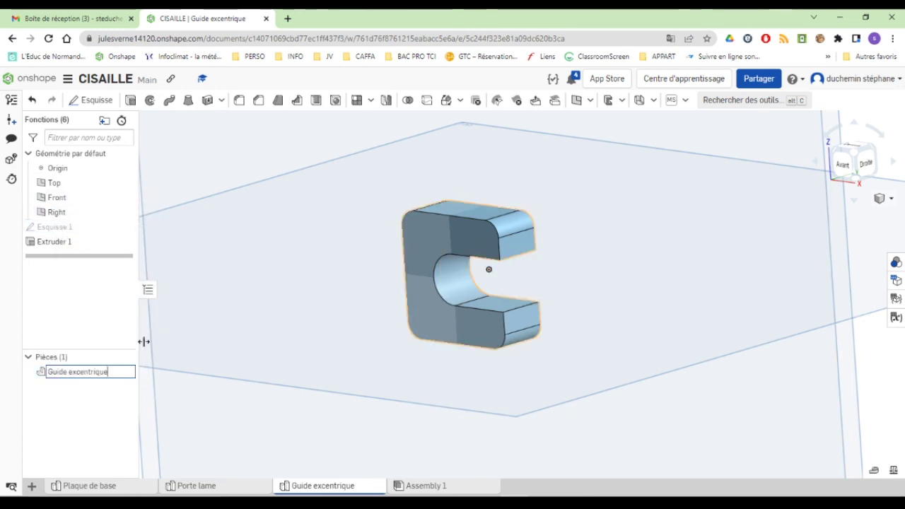
left_click(234, 217)
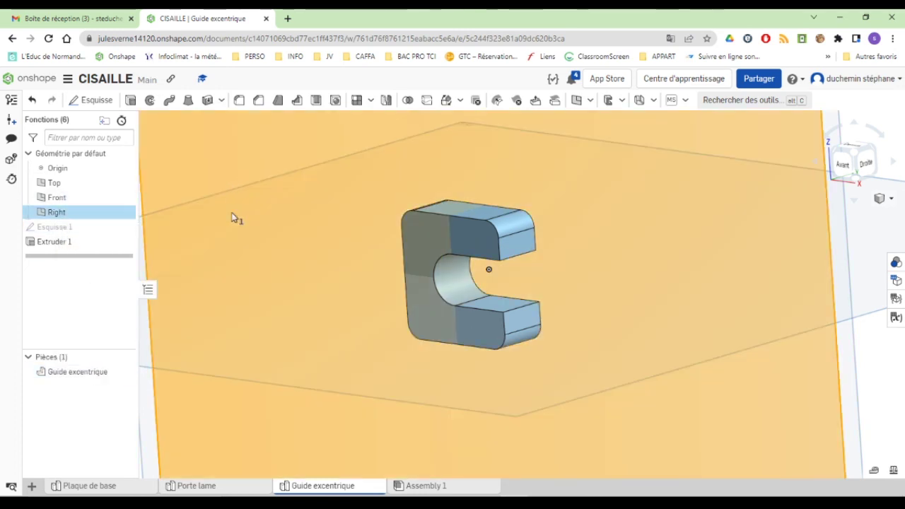
Hide the origin and the Top, Front and Right planes so that only the part stays displayed.
scroll(273, 269, "up", 3)
scroll(279, 261, "down", 5)
scroll(279, 259, "down", 1)
left_click(553, 186)
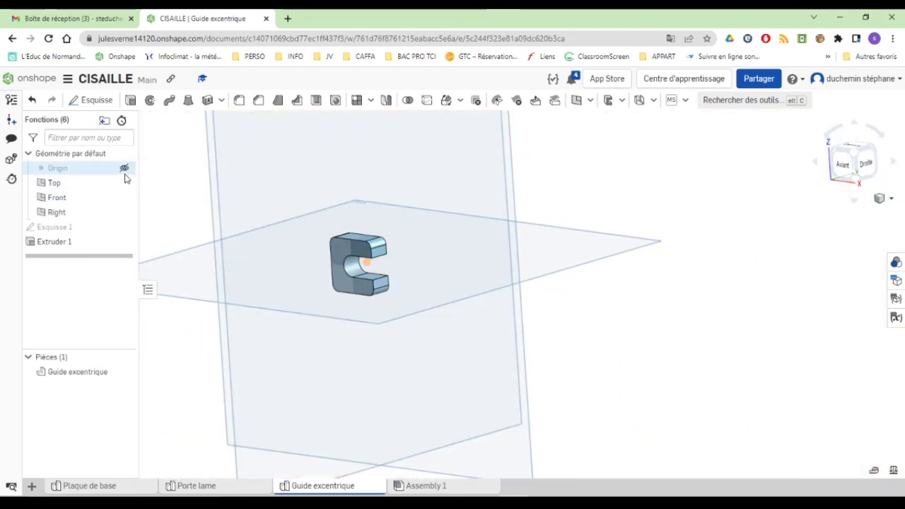
left_click(124, 168)
left_click(123, 182)
left_click(123, 198)
left_click(124, 212)
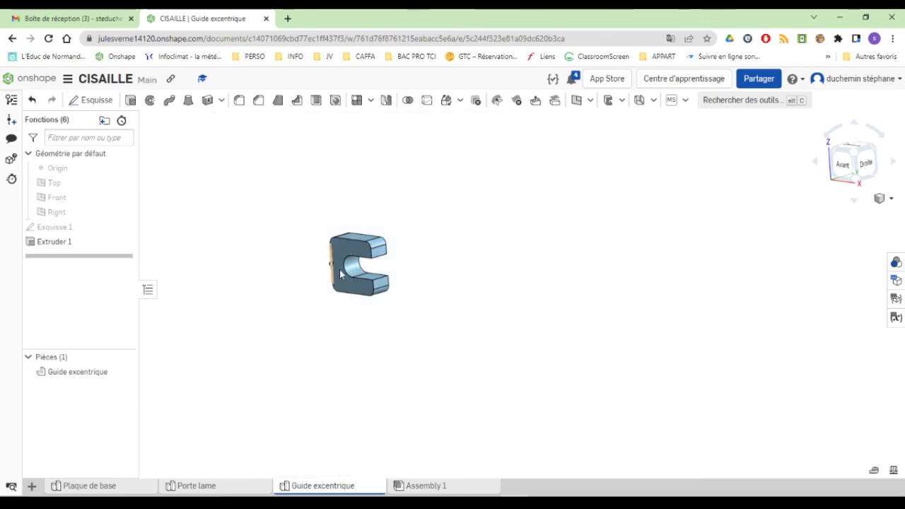